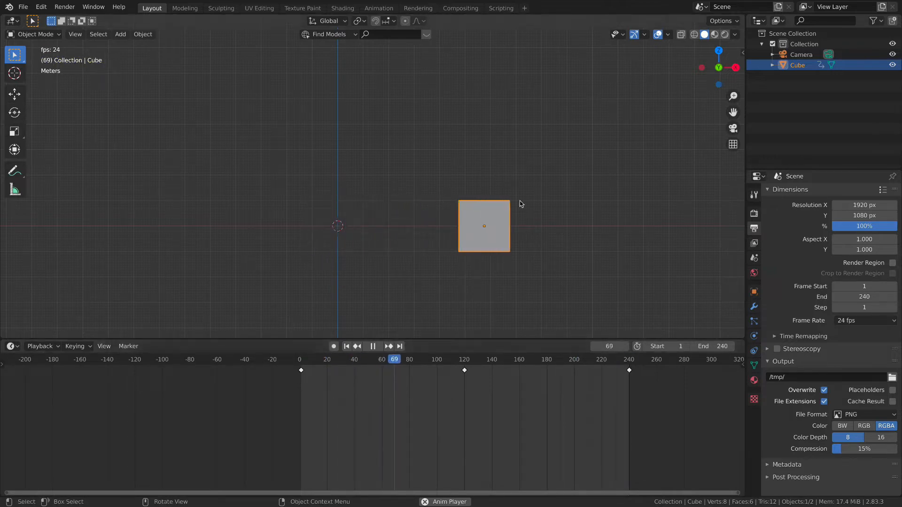
# Step: Stop the animation, return to frame 1 and show the cube's transform values
pyautogui.press('space')
pyautogui.click(345, 346)
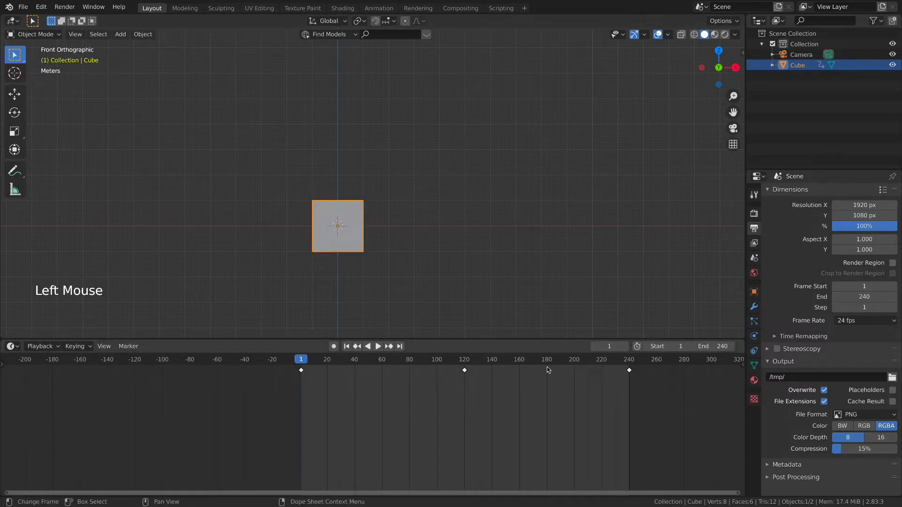
pyautogui.press('n')
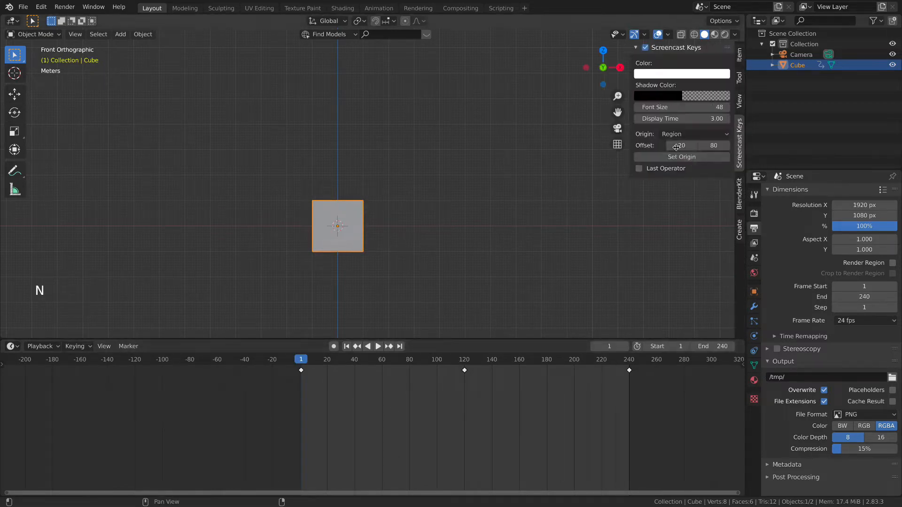
pyautogui.click(739, 55)
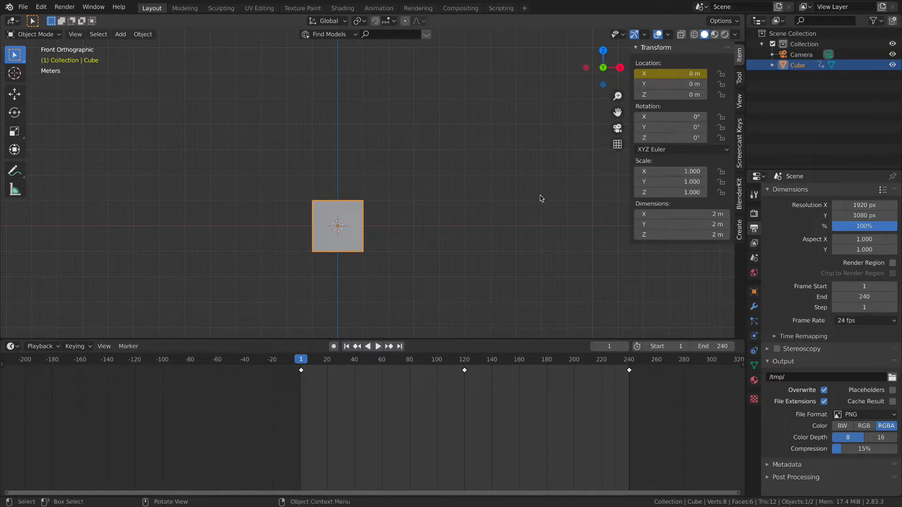
# Step: Play the cube's animation and scrub from the start to about frame 185 to watch its X location change
pyautogui.press('space')
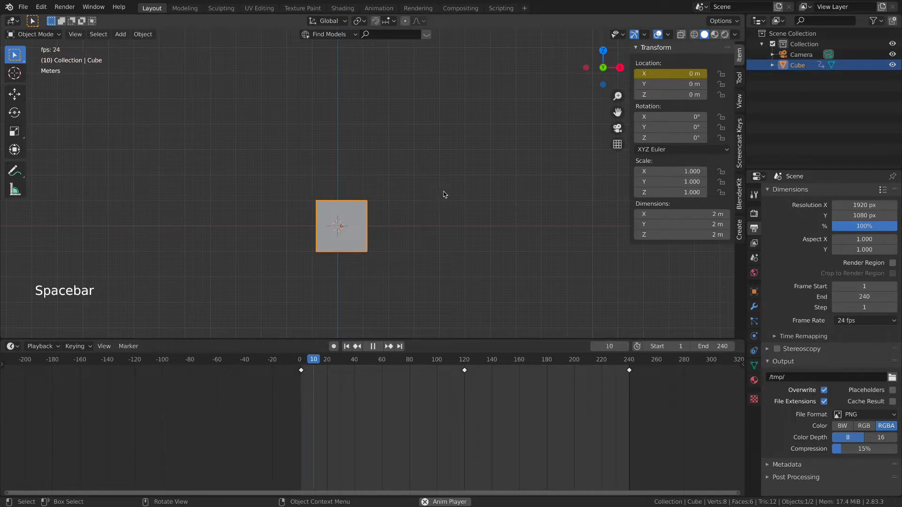
pyautogui.click(297, 360)
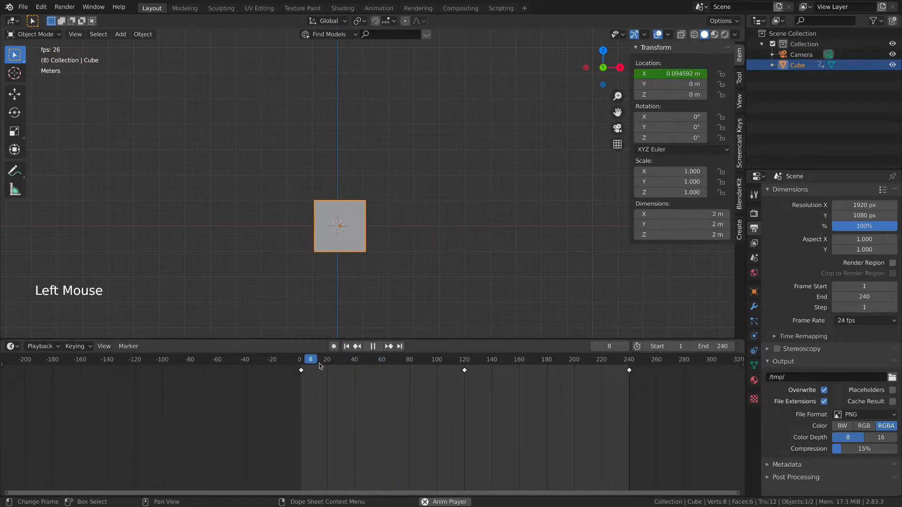
pyautogui.press('space')
pyautogui.moveTo(296, 360); pyautogui.dragTo(555, 365)
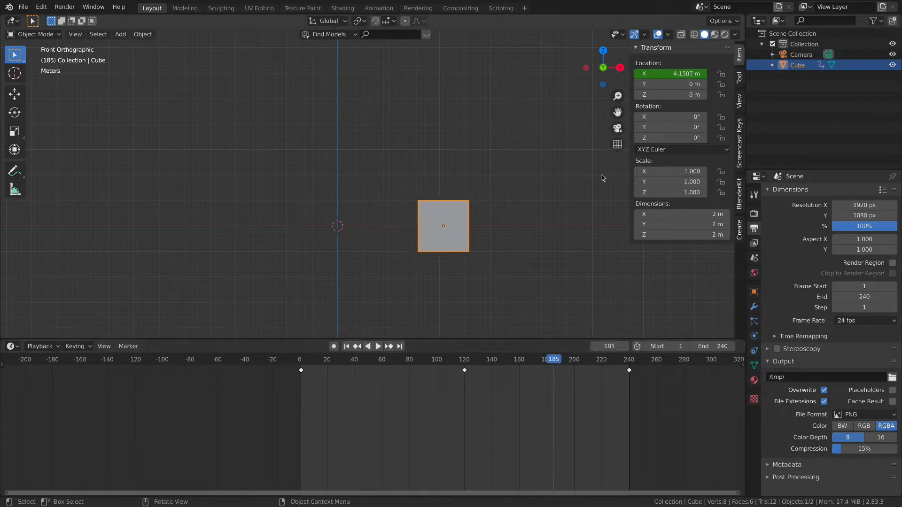
# Step: At frame 60, set the cube's Z location to 5 m and insert a Location keyframe
pyautogui.click(382, 362)
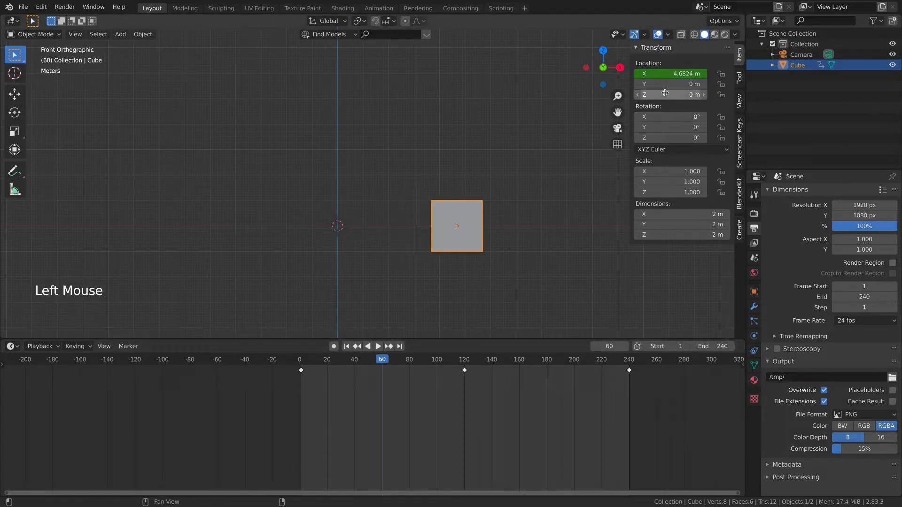
pyautogui.moveTo(665, 93); pyautogui.dragTo(757, 93)
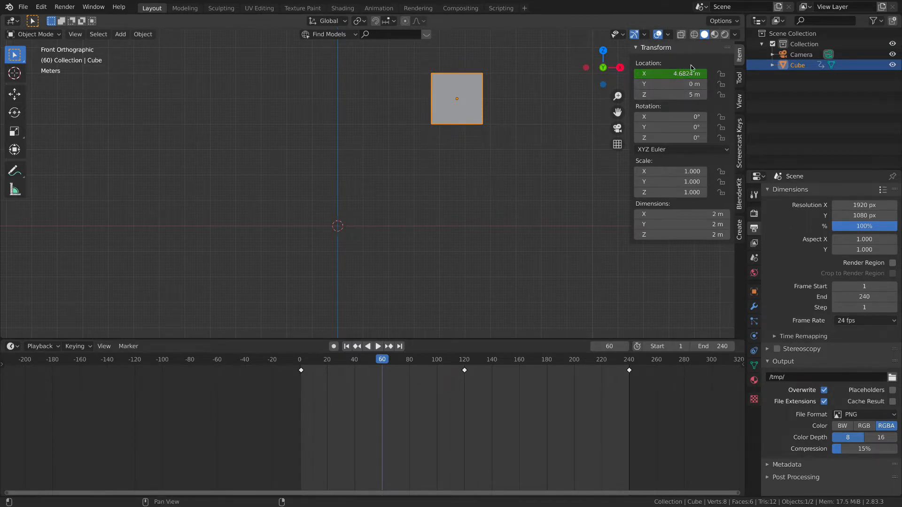
pyautogui.press('i')
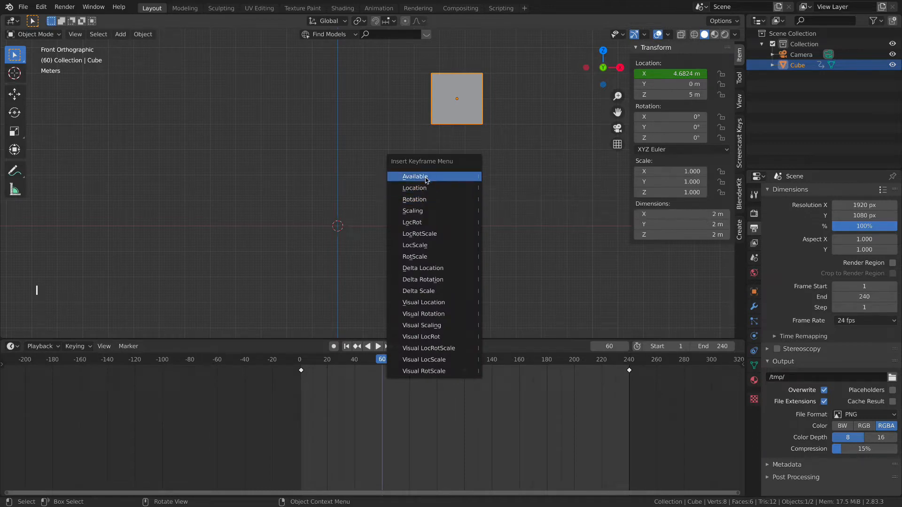
pyautogui.click(423, 188)
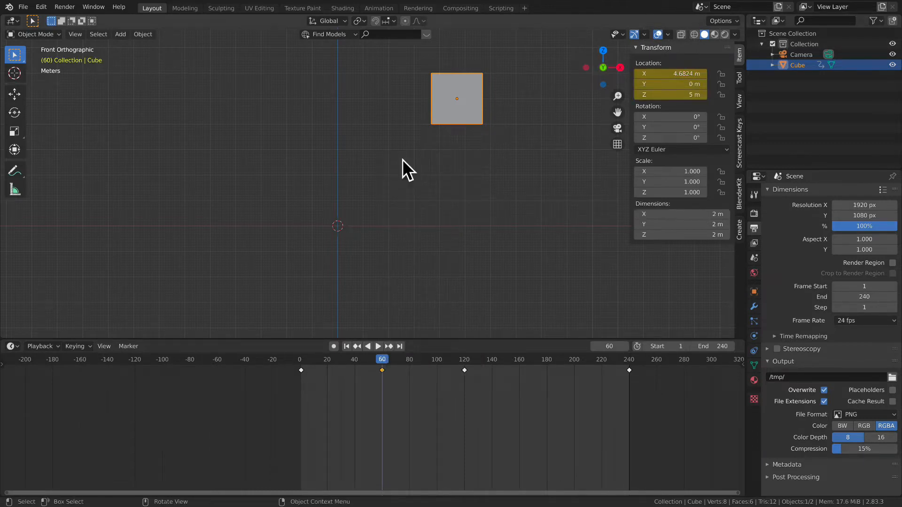
# Step: Scrub and play the animation to examine the cube's motion and Z location, ending at frame 60
pyautogui.moveTo(309, 360); pyautogui.dragTo(516, 378)
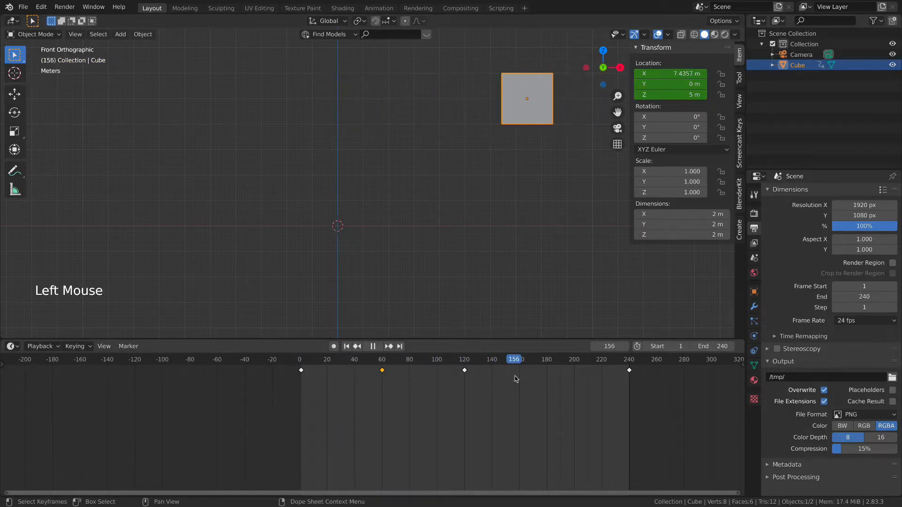
pyautogui.press('space')
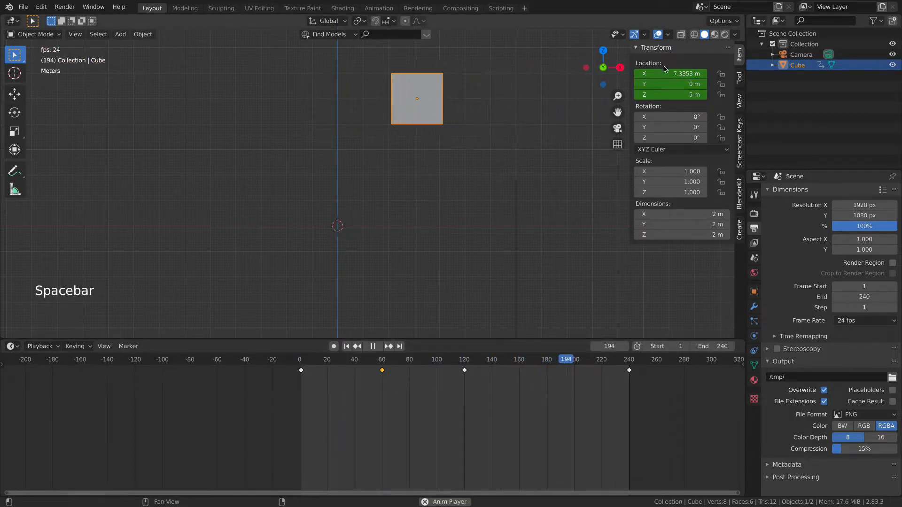
pyautogui.press('space')
pyautogui.click(381, 363)
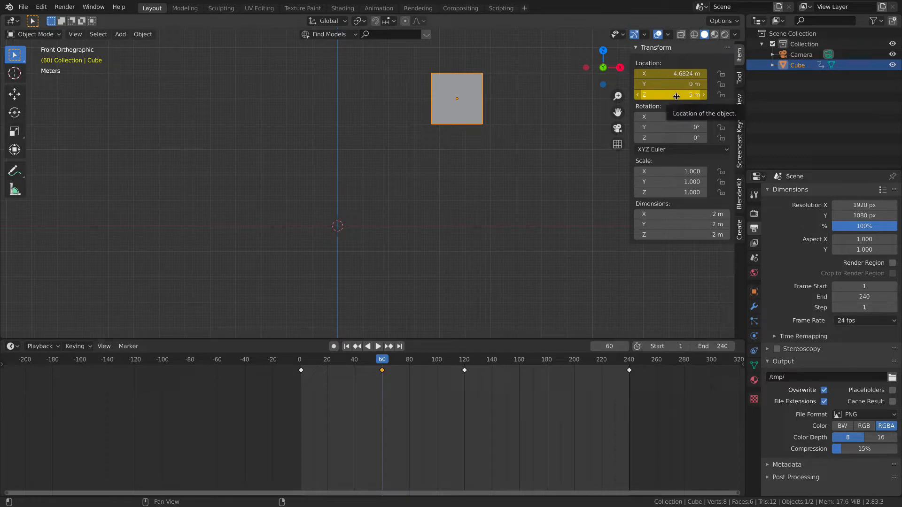
# Step: Try setting the cube's Z location to 0 m at frame 1 without keying it, and check frame 60
pyautogui.click(301, 360)
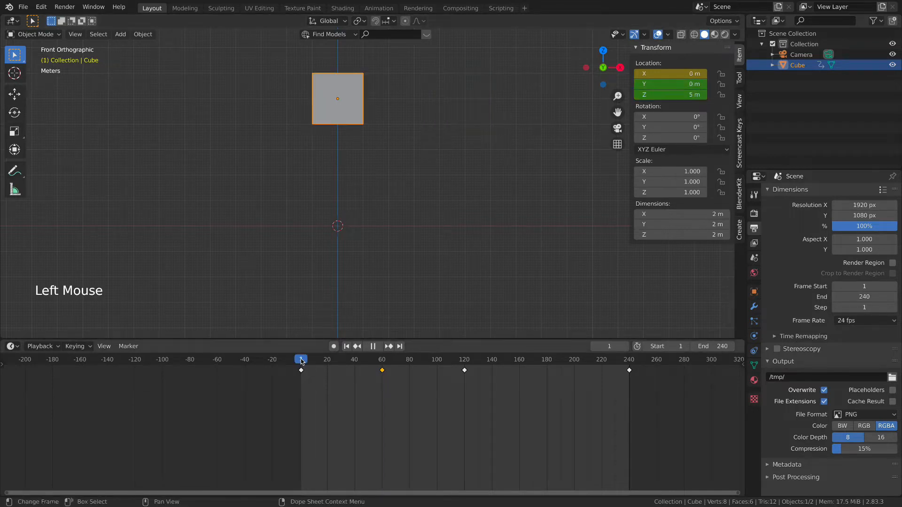
pyautogui.click(667, 95)
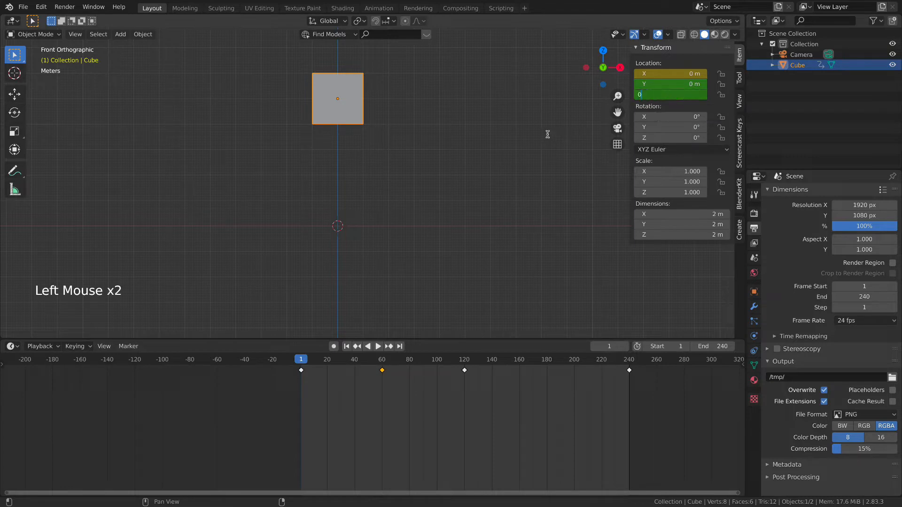
pyautogui.press('Return')
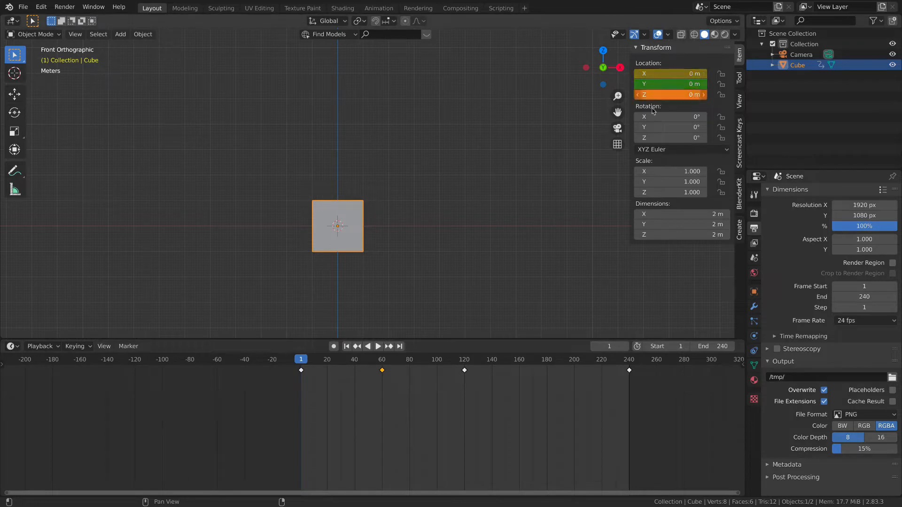
pyautogui.scroll(1, 329, 462)
pyautogui.scroll(5, 329, 458)
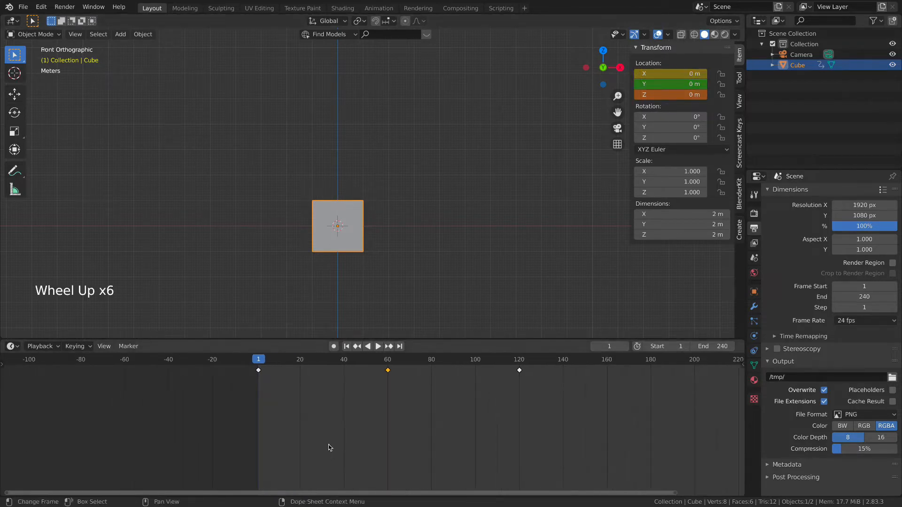
pyautogui.moveTo(328, 447); pyautogui.dragTo(191, 457, button='middle')
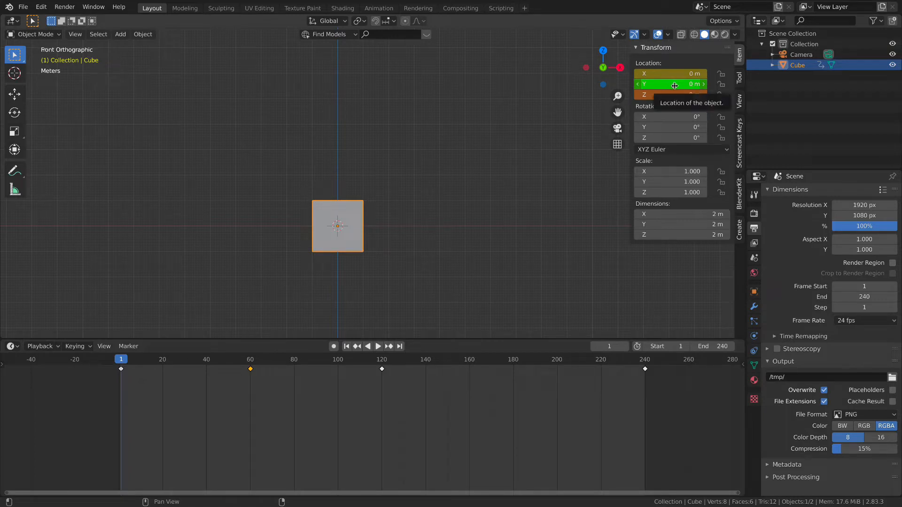
pyautogui.click(251, 364)
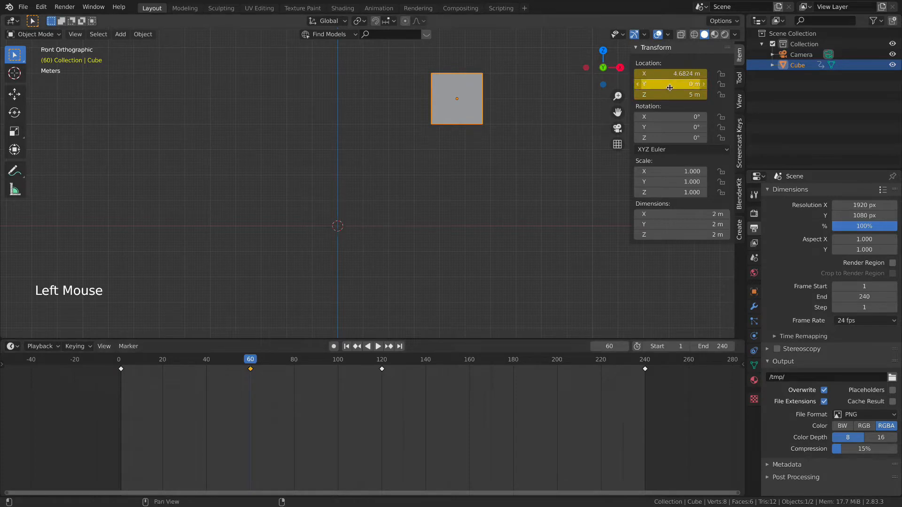
# Step: At frame 1, set the cube's Z location to 0 m and insert keyframes on its location values
pyautogui.click(121, 360)
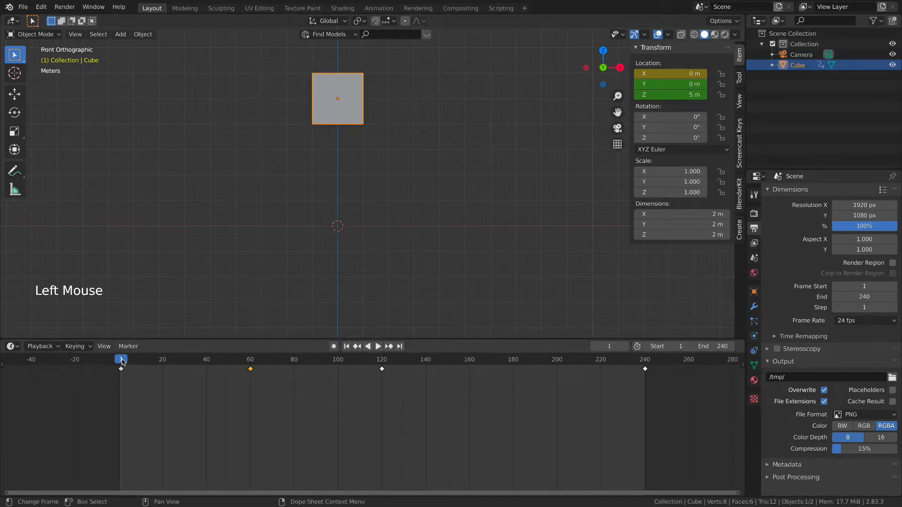
pyautogui.click(672, 95)
pyautogui.press('Return')
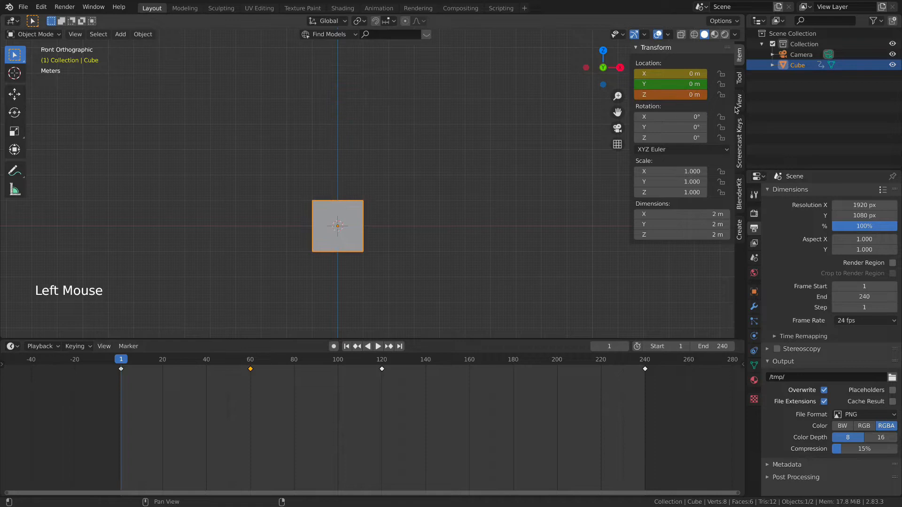
pyautogui.rightClick(672, 96)
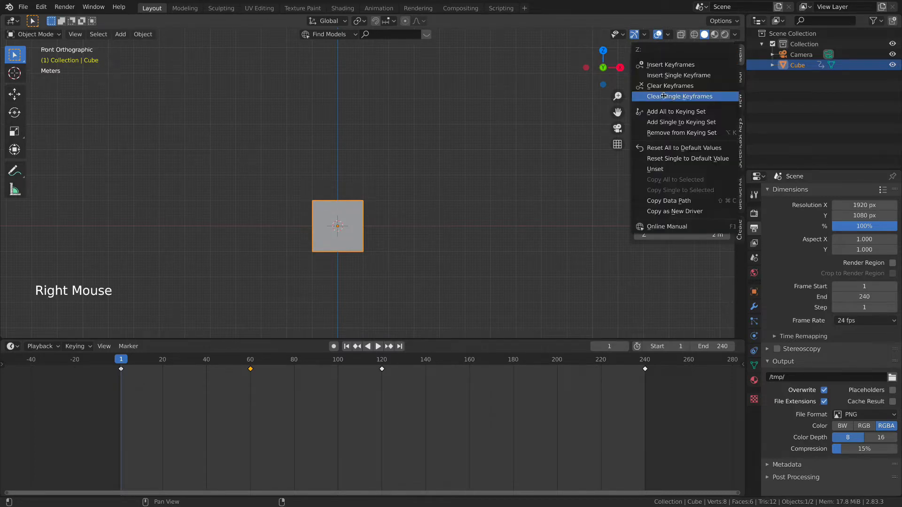
pyautogui.rightClick(669, 95)
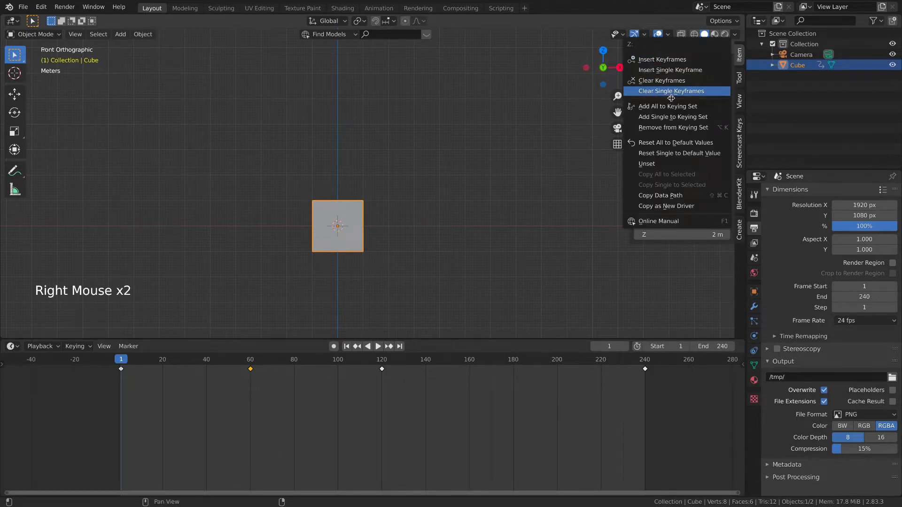
pyautogui.rightClick(681, 95)
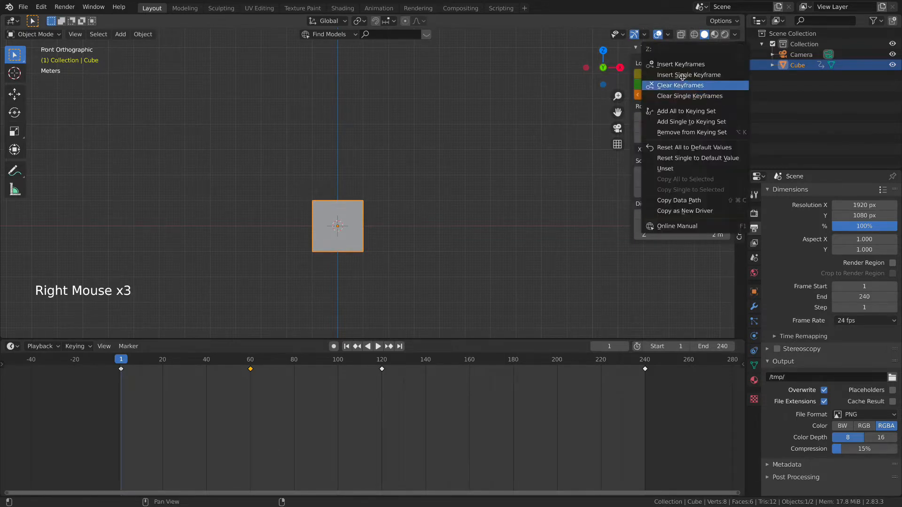
pyautogui.click(667, 61)
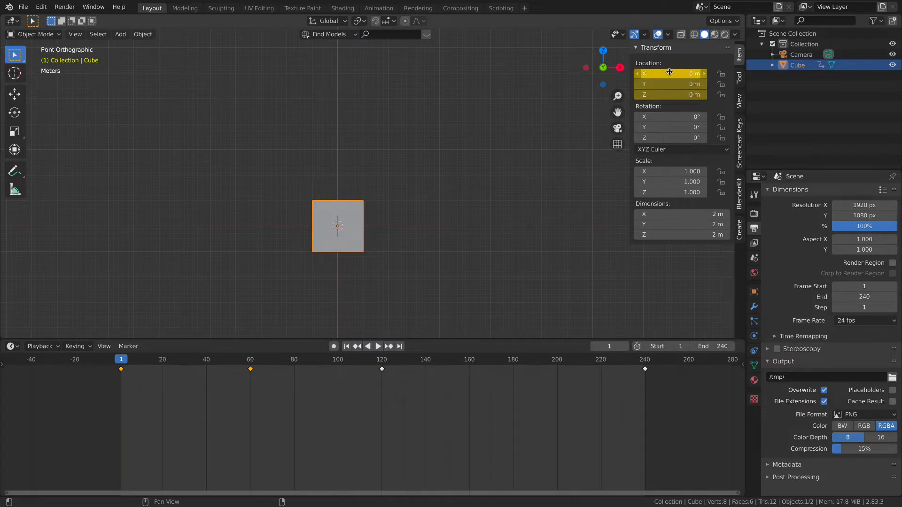
# Step: Play the animation and scrub from the start to frame 239 to examine the cube's path
pyautogui.press('space')
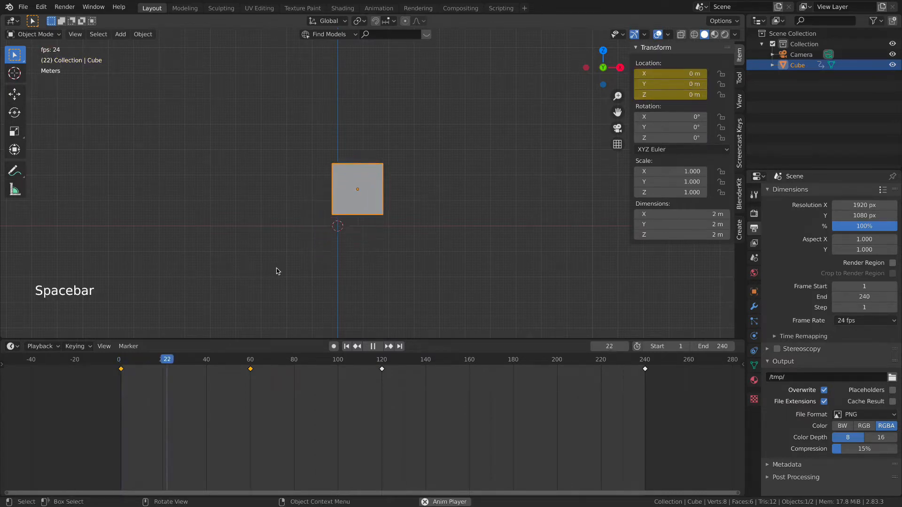
pyautogui.press('space')
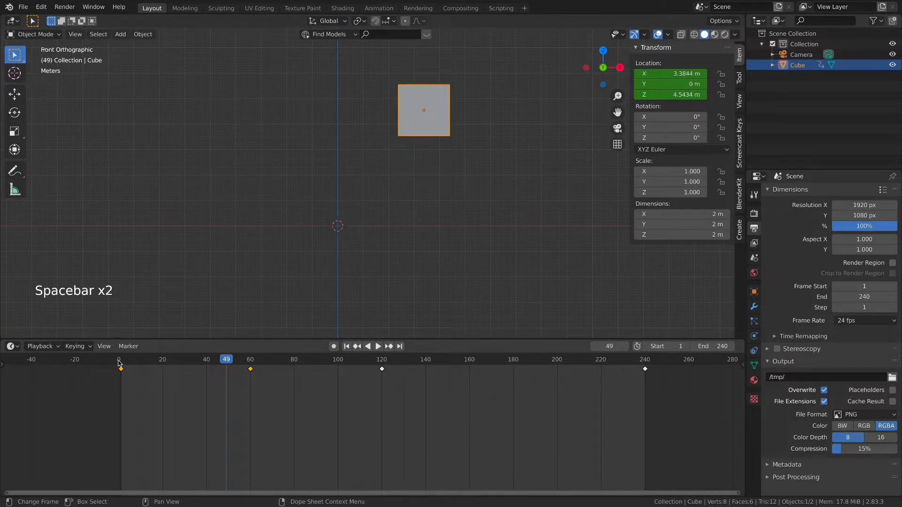
pyautogui.moveTo(119, 363); pyautogui.dragTo(202, 372)
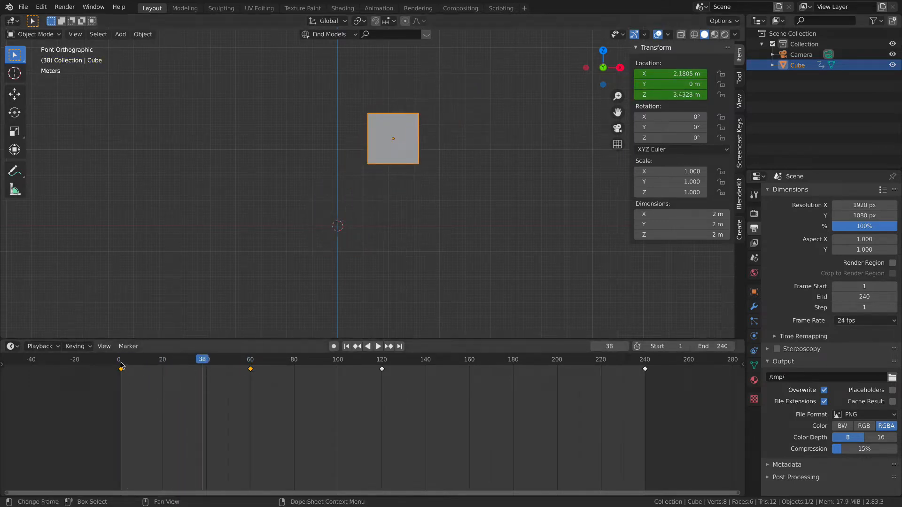
pyautogui.moveTo(121, 366); pyautogui.dragTo(643, 364)
# Step: Delete the cube's keyframe at frame 240
pyautogui.click(645, 370)
pyautogui.press('x')
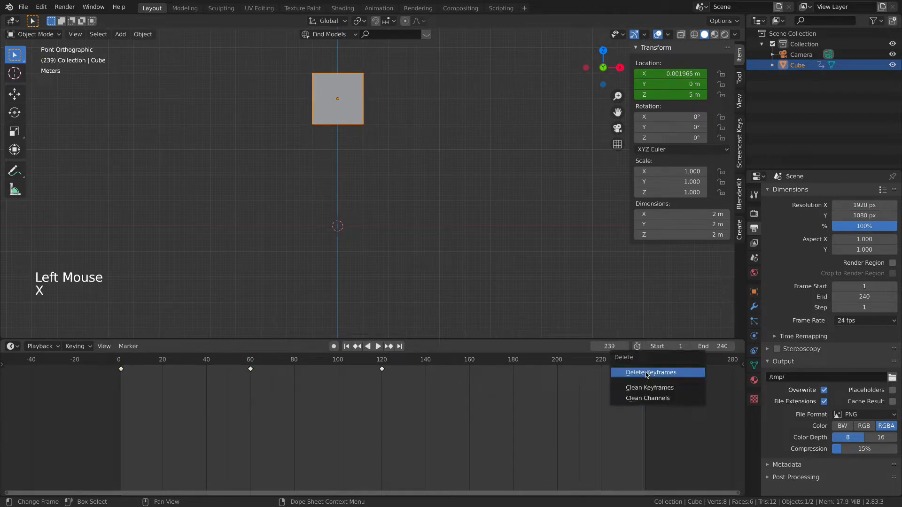
pyautogui.press('x')
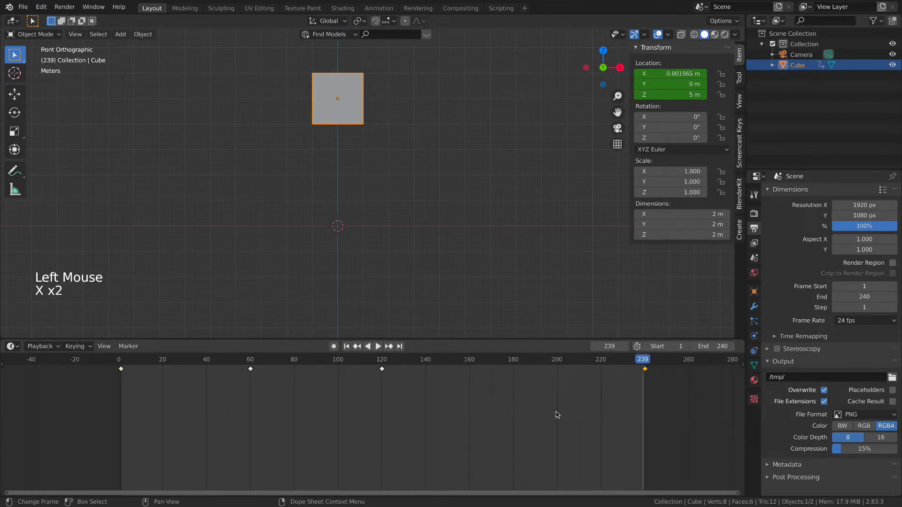
pyautogui.click(627, 404)
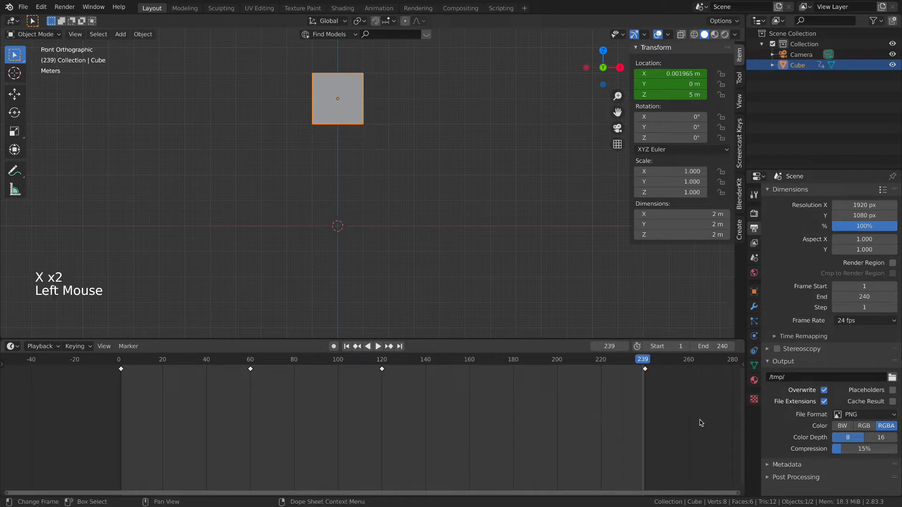
pyautogui.moveTo(692, 430); pyautogui.dragTo(528, 363)
pyautogui.press('x')
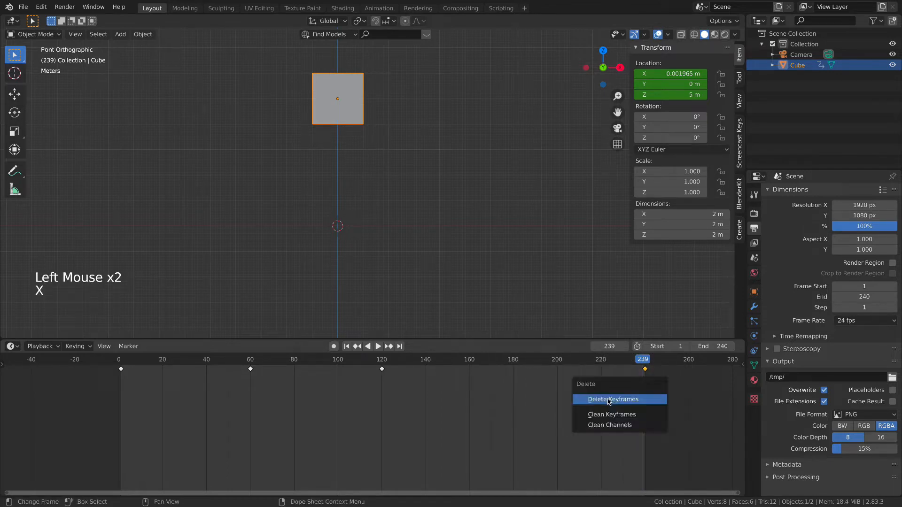
pyautogui.click(639, 428)
pyautogui.press('x')
pyautogui.click(636, 392)
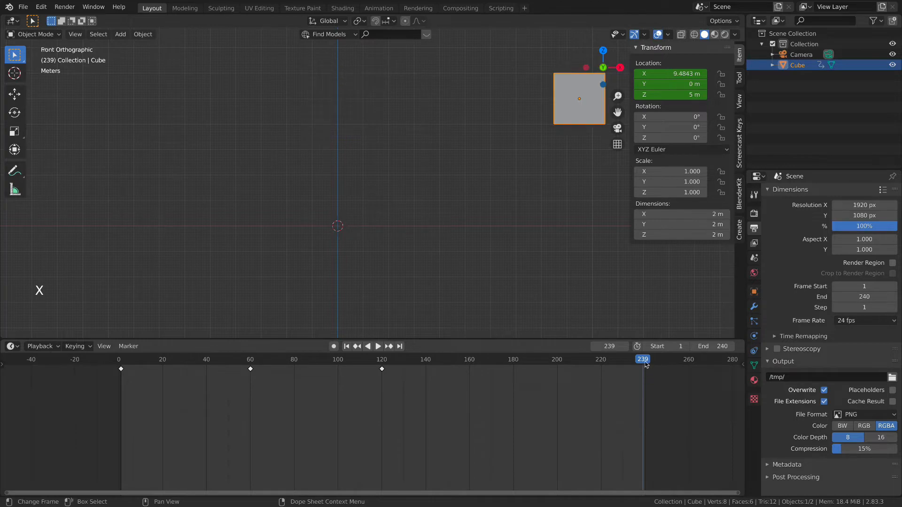
# Step: Move to the end of the frame range and briefly play the animation as it loops
pyautogui.click(650, 361)
pyautogui.press('space')
pyautogui.press('space')
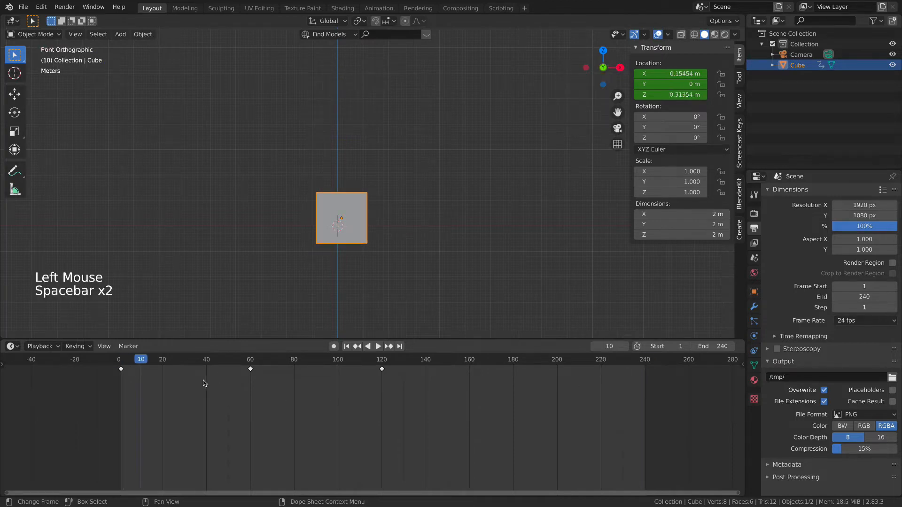
# Step: Duplicate the cube's frame 1 keyframe and place the copy at frame 240
pyautogui.moveTo(155, 382); pyautogui.dragTo(109, 371)
pyautogui.press('shift')
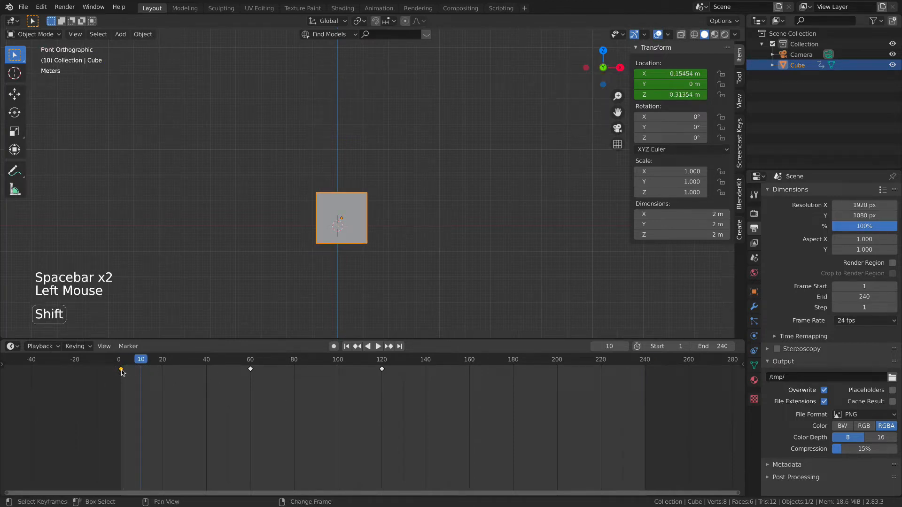
pyautogui.hotkey('shift', 'd')
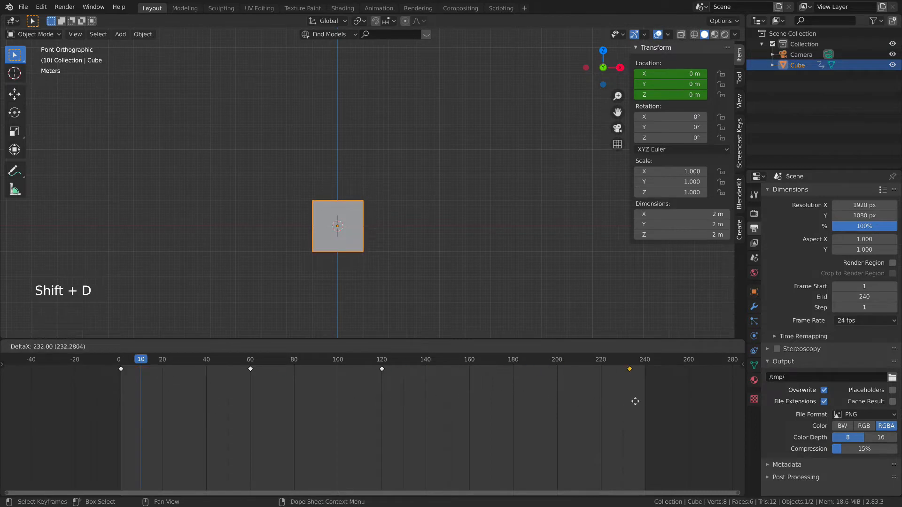
pyautogui.click(645, 399)
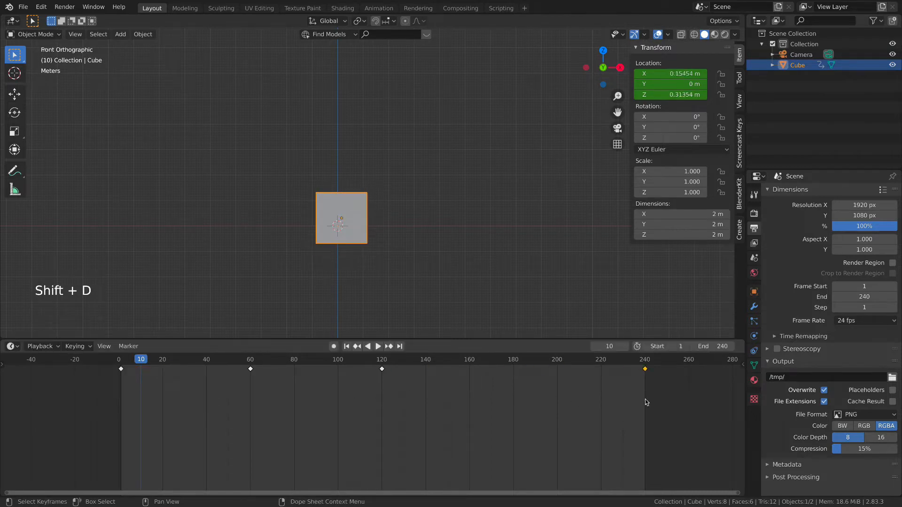
# Step: Play the animation from frame 240, then scrub between frames 1, 120 and 60 to examine the cube's motion
pyautogui.click(645, 362)
pyautogui.press('space')
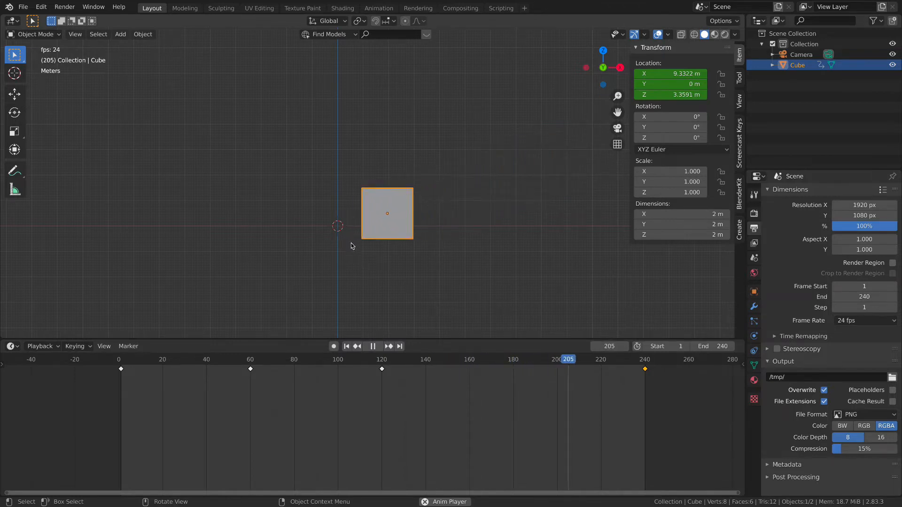
pyautogui.press('space')
pyautogui.moveTo(121, 365); pyautogui.dragTo(383, 370)
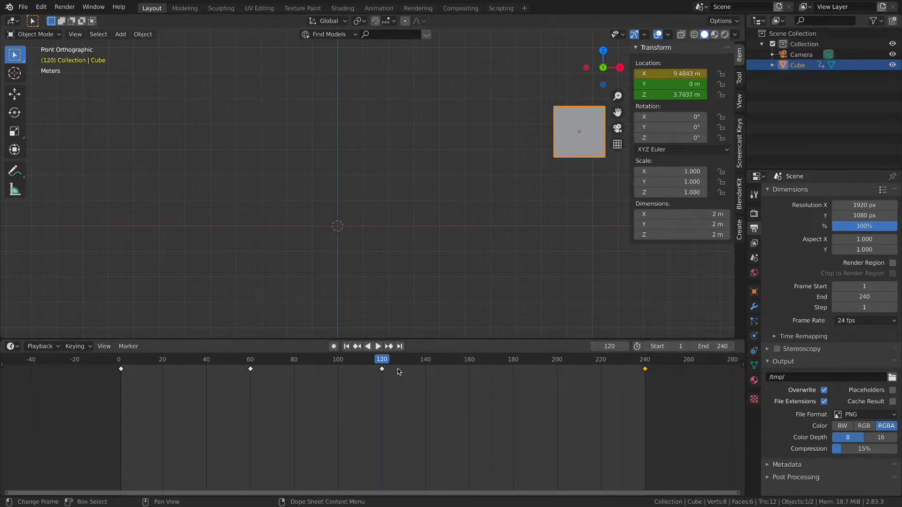
pyautogui.moveTo(384, 364); pyautogui.dragTo(250, 383)
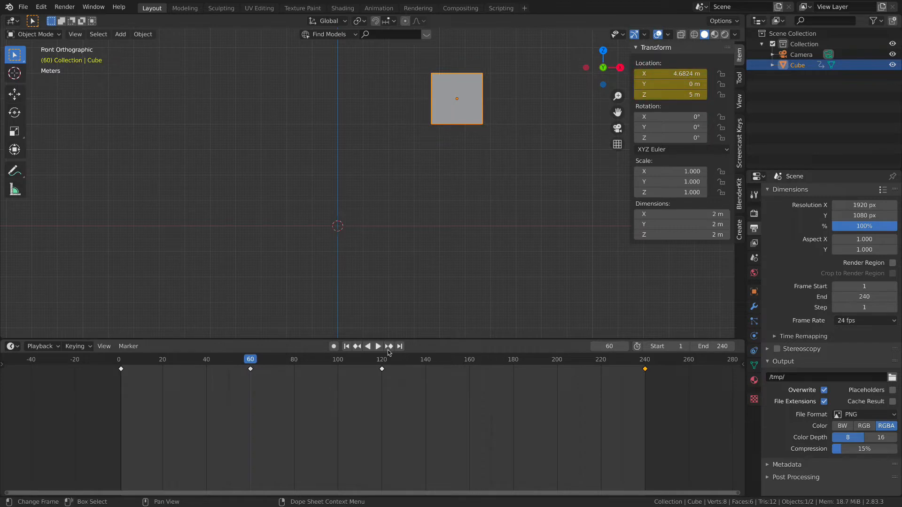
# Step: Duplicate the cube's frame 60 keyframe to frame 80 so that it holds its position between them
pyautogui.click(251, 370)
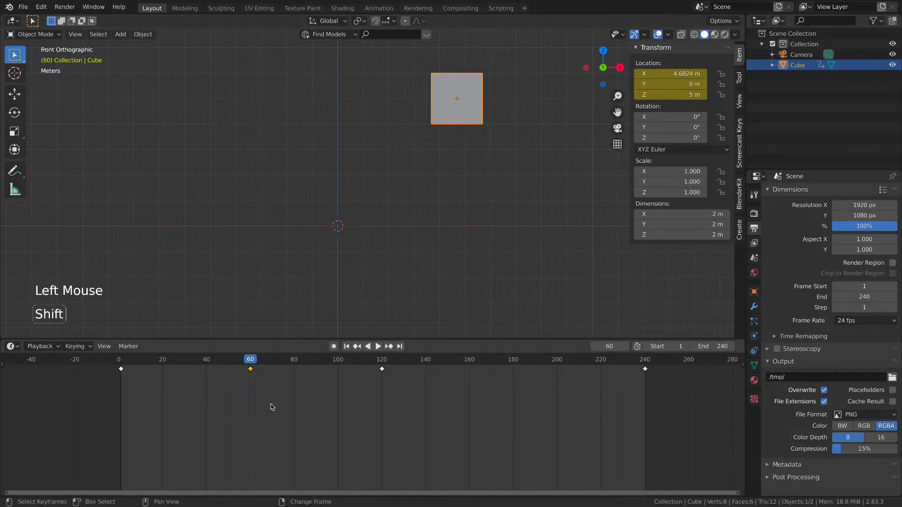
pyautogui.hotkey('shift', 'd')
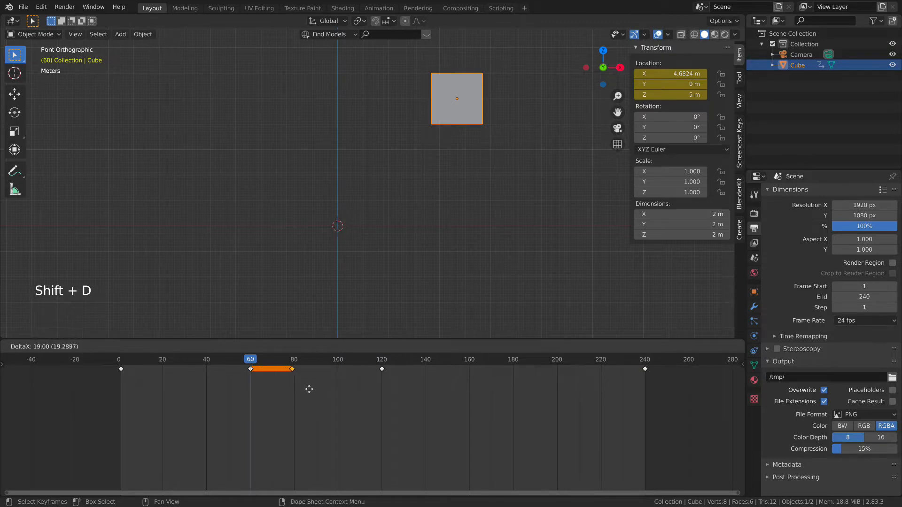
pyautogui.click(306, 390)
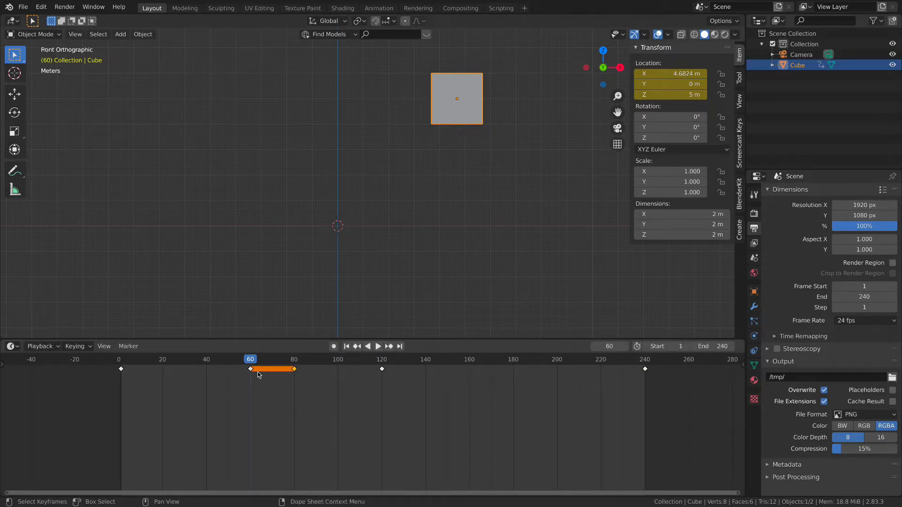
# Step: At frame 120, set the cube's Z location to 5 m, insert location keyframes and play the animation
pyautogui.moveTo(289, 411); pyautogui.dragTo(383, 379)
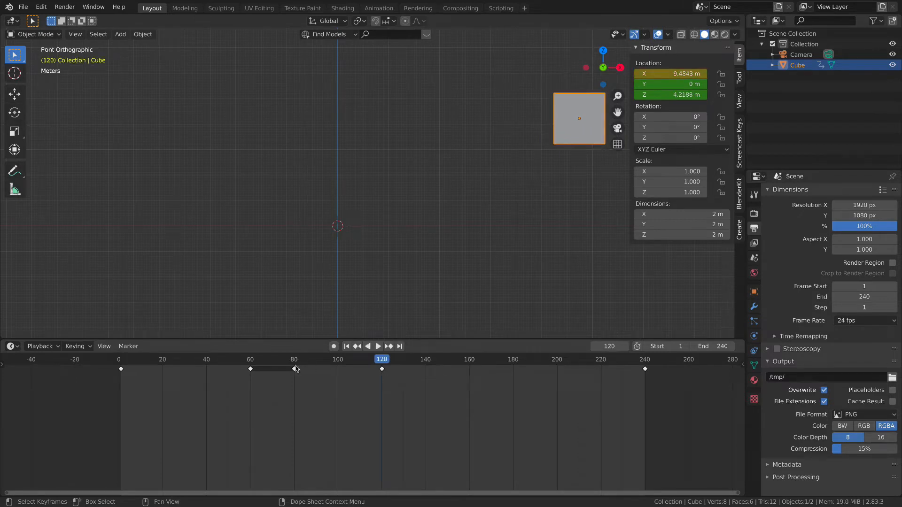
pyautogui.moveTo(296, 368)
pyautogui.mouseDown()
pyautogui.moveTo(383, 369)
pyautogui.moveTo(295, 363)
pyautogui.mouseUp()
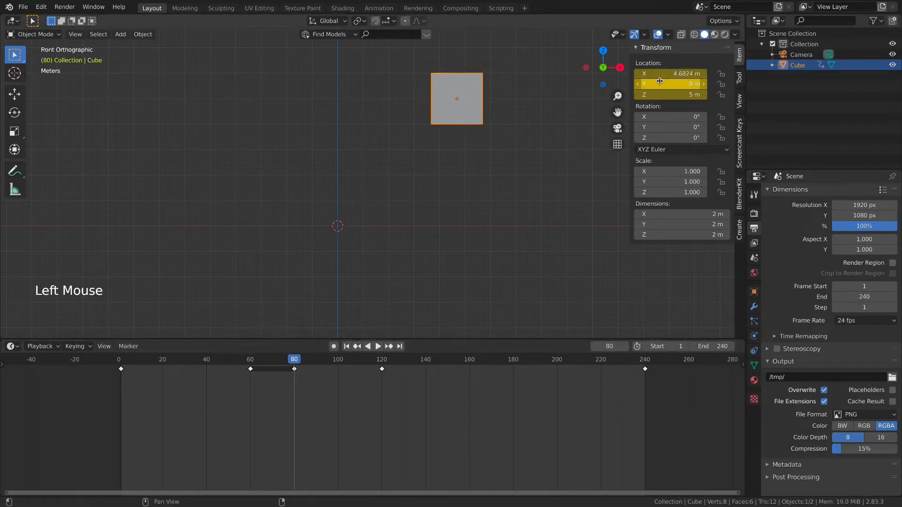
pyautogui.click(384, 366)
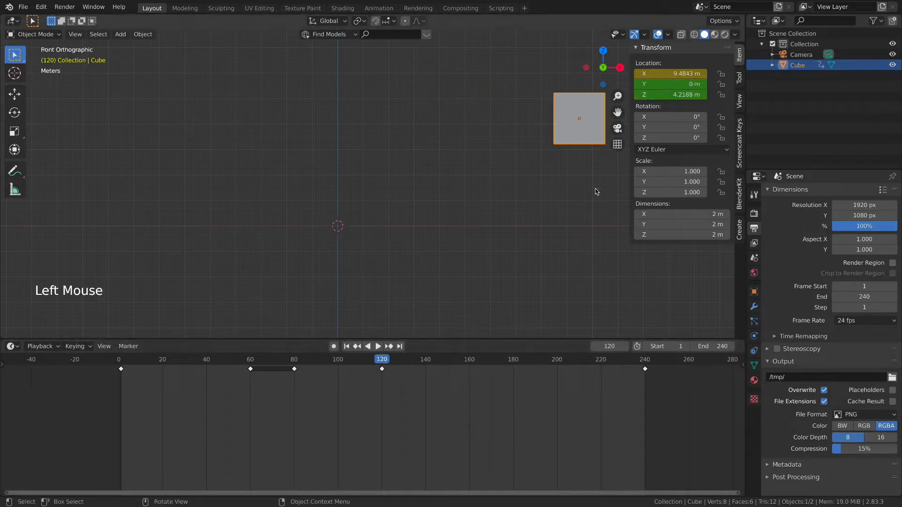
pyautogui.click(669, 95)
pyautogui.write('5')
pyautogui.press('Return')
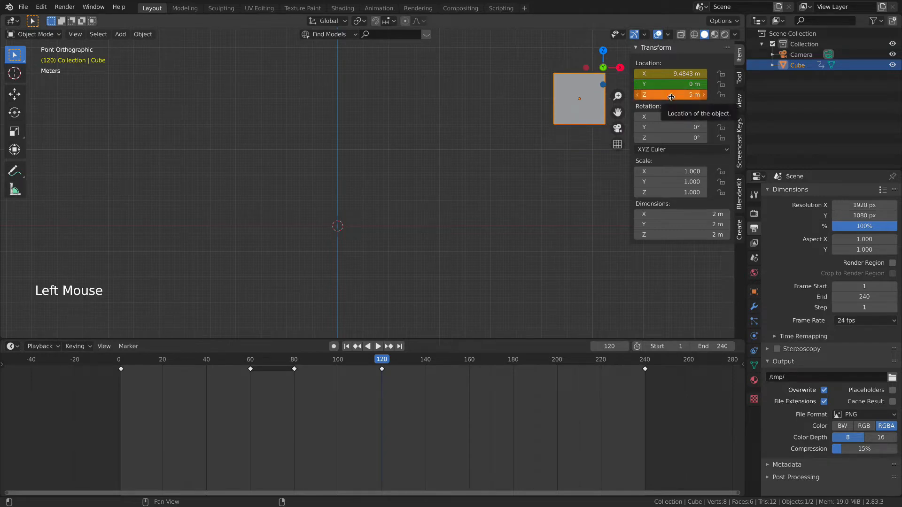
pyautogui.rightClick(670, 96)
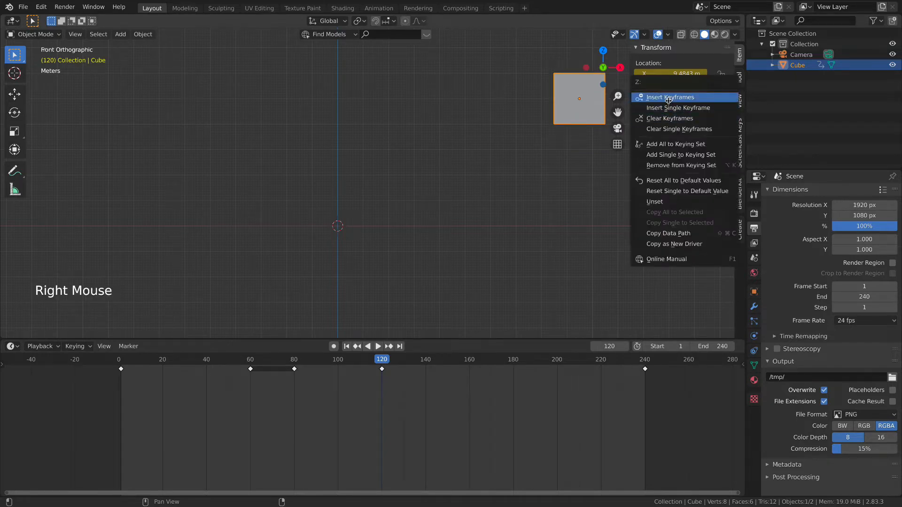
pyautogui.click(668, 97)
pyautogui.press('space')
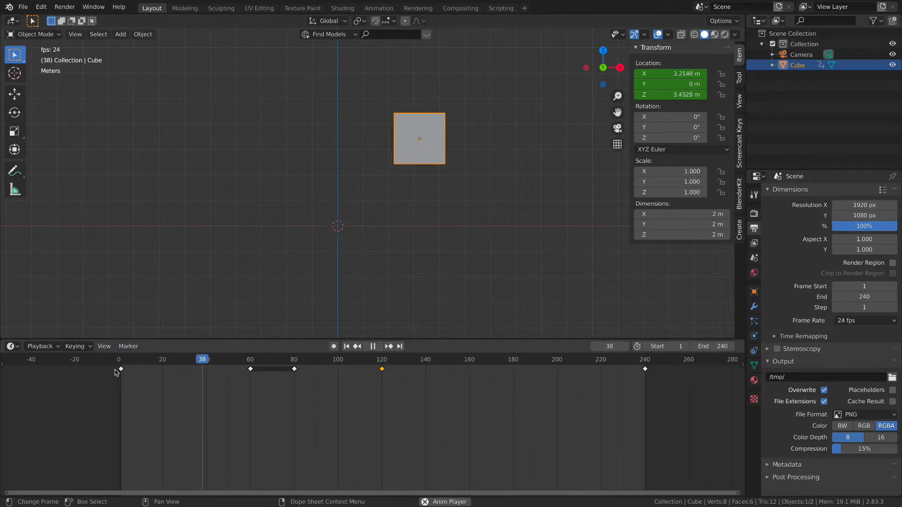
pyautogui.press('space')
# Step: Display the timeline's timing in seconds instead of frames
pyautogui.click(102, 346)
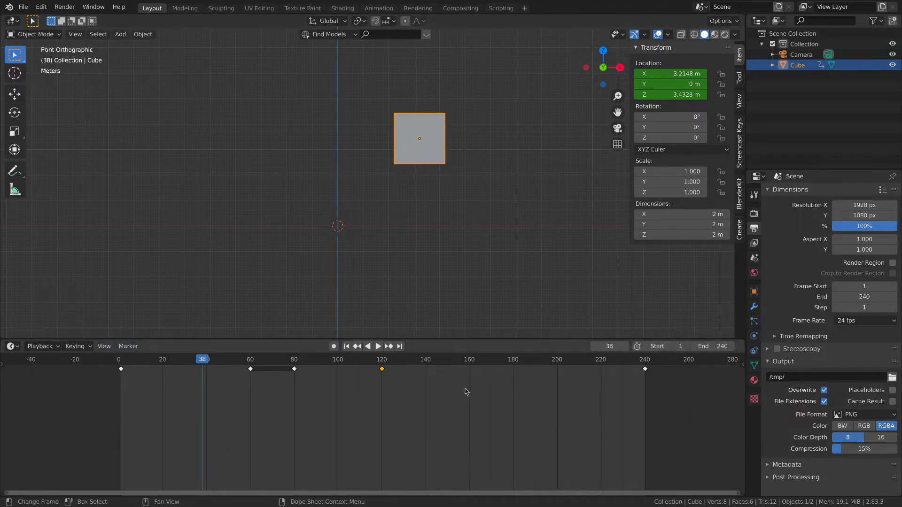
pyautogui.click(103, 347)
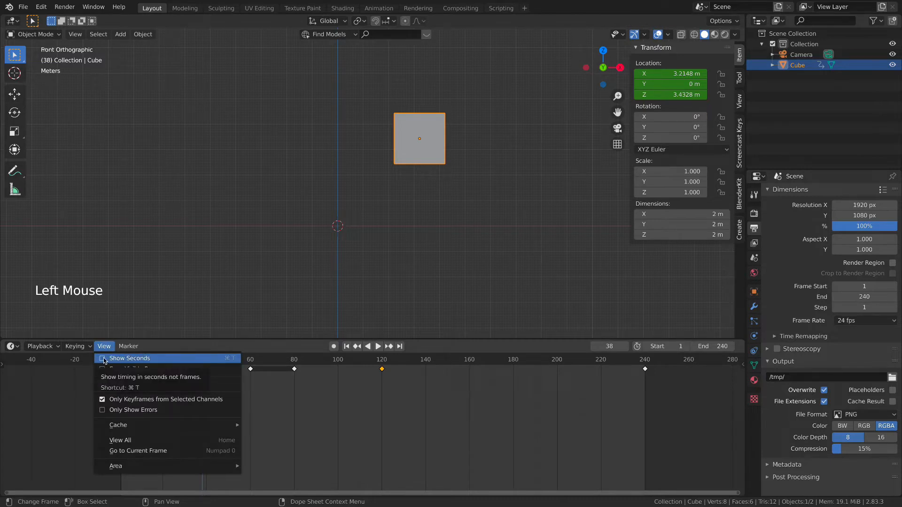
pyautogui.click(104, 359)
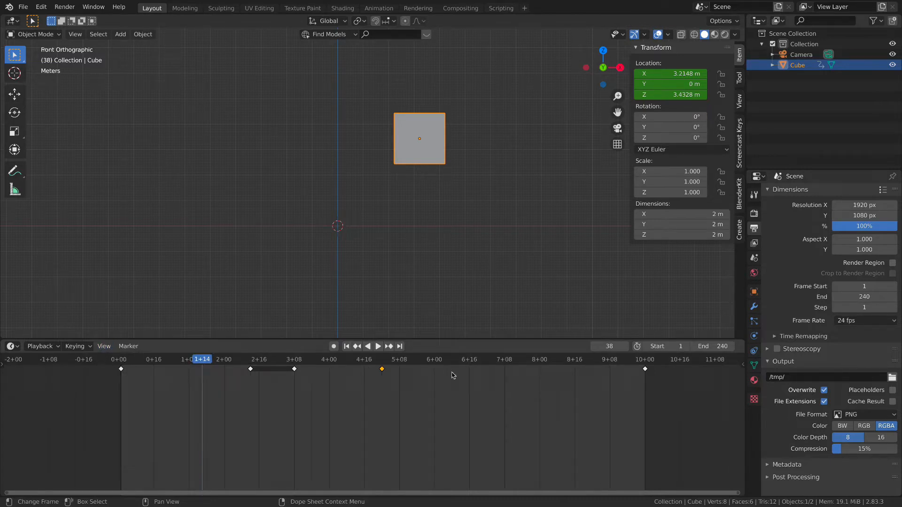
# Step: Scrub the timeline from its start to the ten-second mark, then examine the one-second mark at frame 24
pyautogui.moveTo(119, 364); pyautogui.dragTo(611, 395)
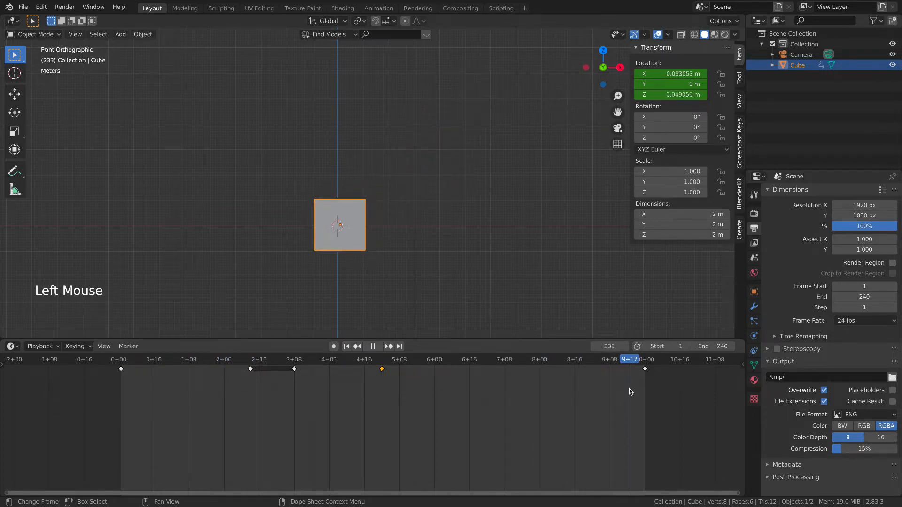
pyautogui.click(647, 363)
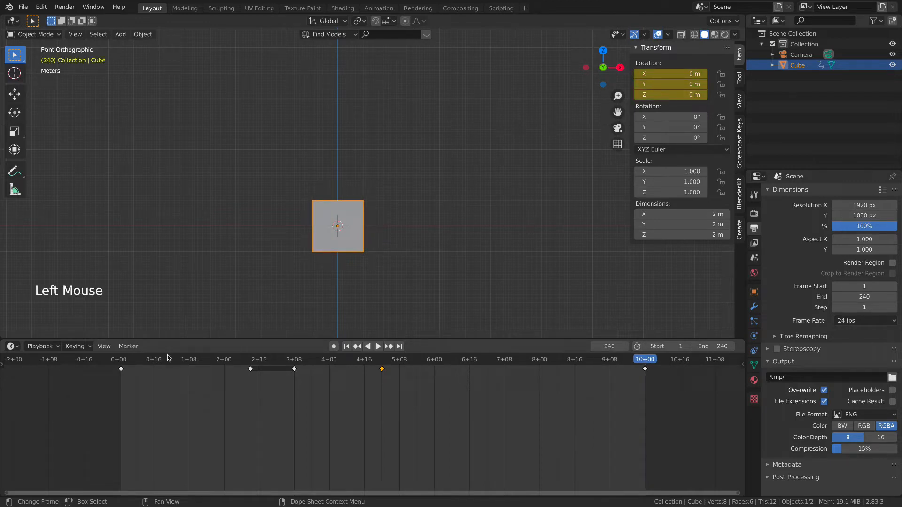
pyautogui.click(119, 362)
pyautogui.moveTo(121, 364); pyautogui.dragTo(175, 363)
pyautogui.scroll(-5, 222, 413)
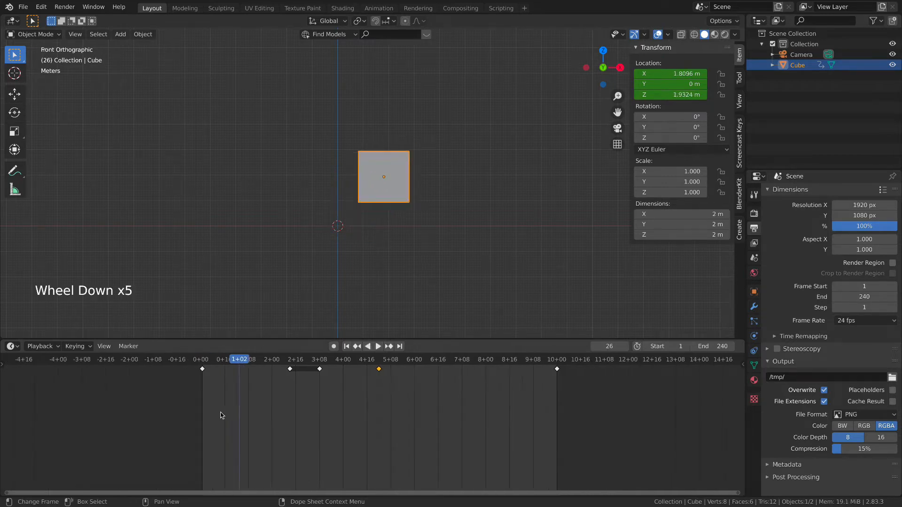
pyautogui.scroll(1, 222, 415)
pyautogui.scroll(8, 221, 414)
pyautogui.click(99, 362)
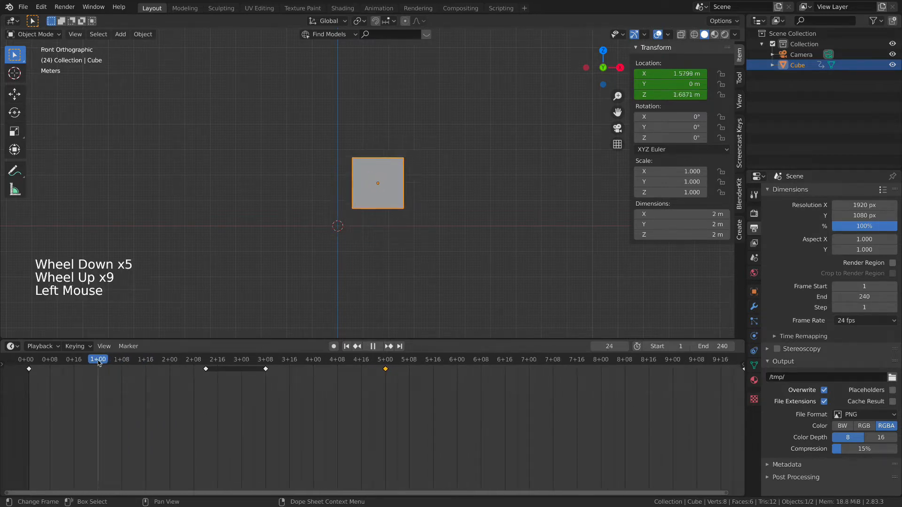
pyautogui.moveTo(117, 397); pyautogui.dragTo(293, 427, button='middle')
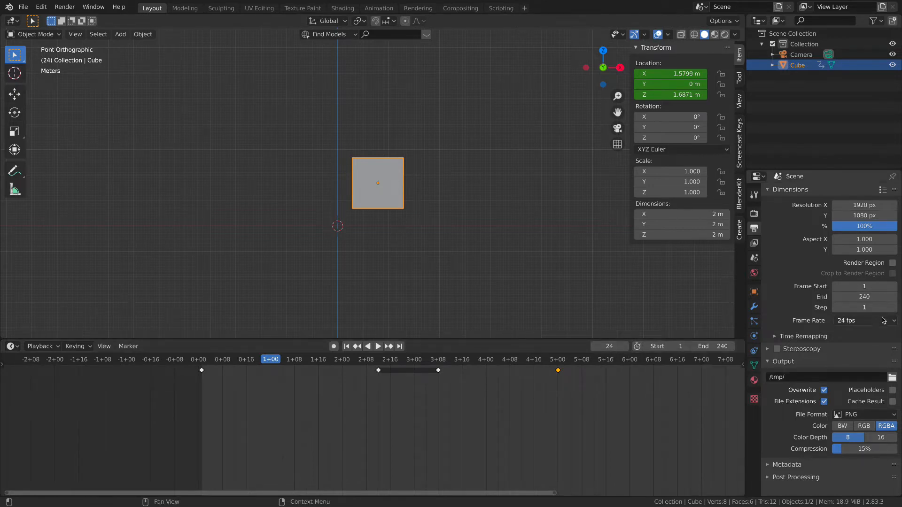
# Step: Set the scene's frame rate to 25 fps
pyautogui.click(862, 321)
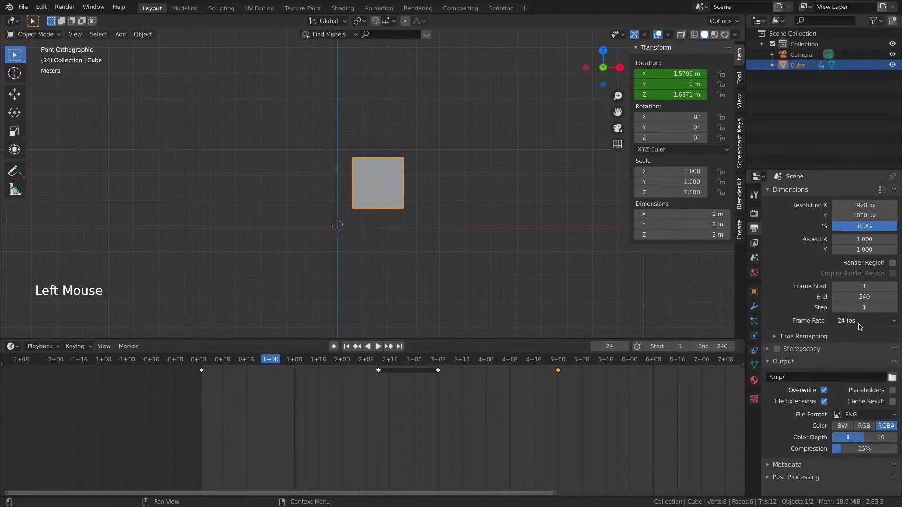
pyautogui.scroll(-2, 575, 387)
pyautogui.moveTo(575, 387); pyautogui.dragTo(465, 421, button='middle')
pyautogui.click(858, 326)
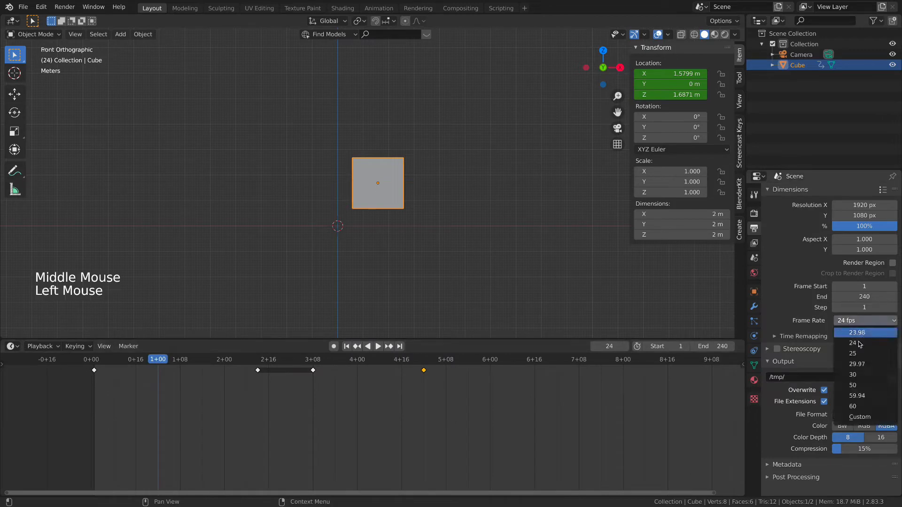
pyautogui.click(860, 355)
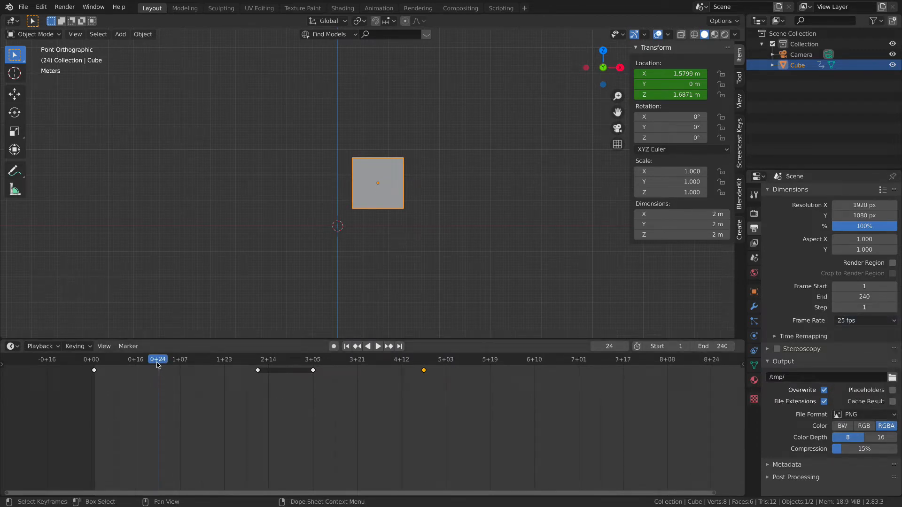
# Step: Move the current frame to 25 to examine the one-second mark at the 25 fps rate
pyautogui.moveTo(158, 365); pyautogui.dragTo(159, 364)
pyautogui.click(160, 361)
pyautogui.click(161, 365)
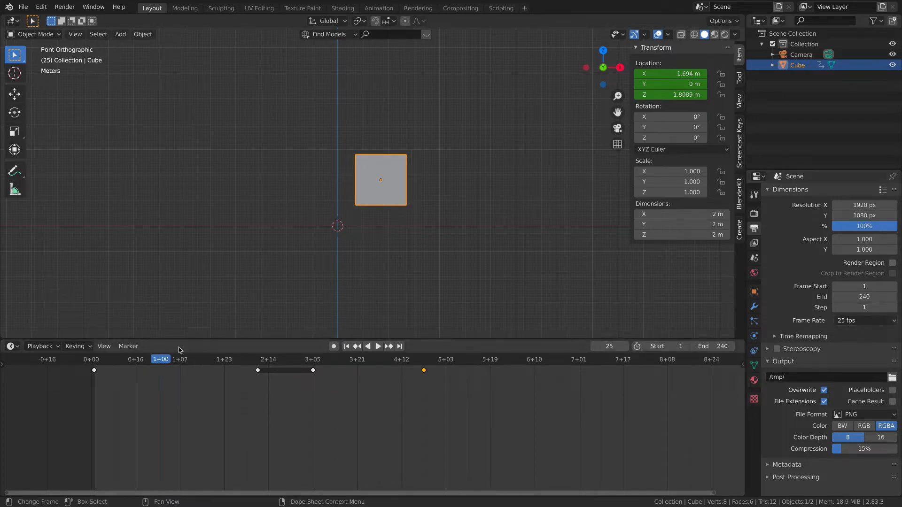
# Step: Return to frame 24 and set the scene's frame rate back to 24 fps
pyautogui.click(160, 362)
pyautogui.click(889, 322)
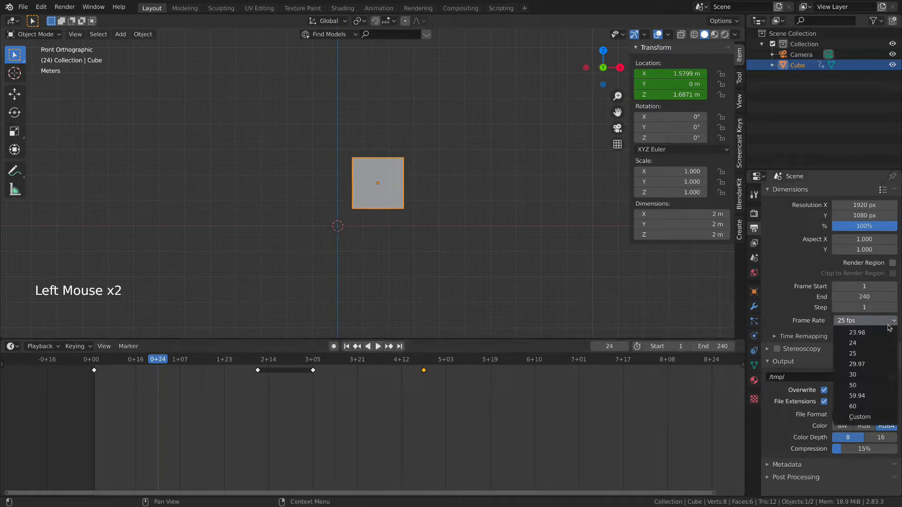
pyautogui.click(878, 343)
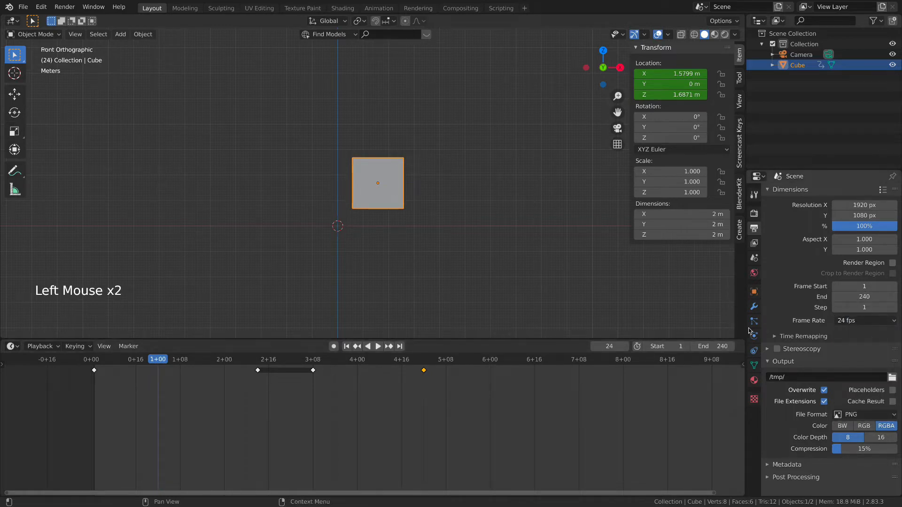
# Step: Turn off the display of seconds so the timeline shows frame numbers
pyautogui.click(104, 347)
pyautogui.click(104, 347)
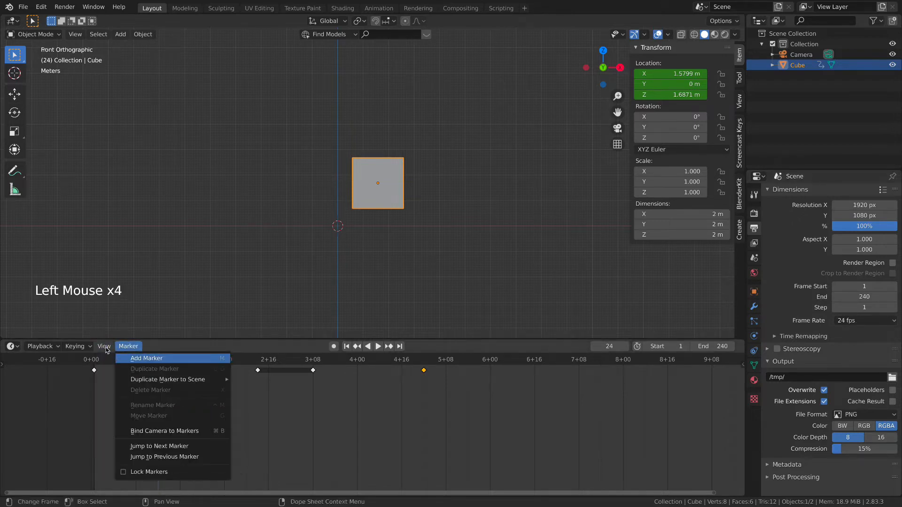
pyautogui.click(105, 348)
pyautogui.click(104, 347)
pyautogui.click(102, 360)
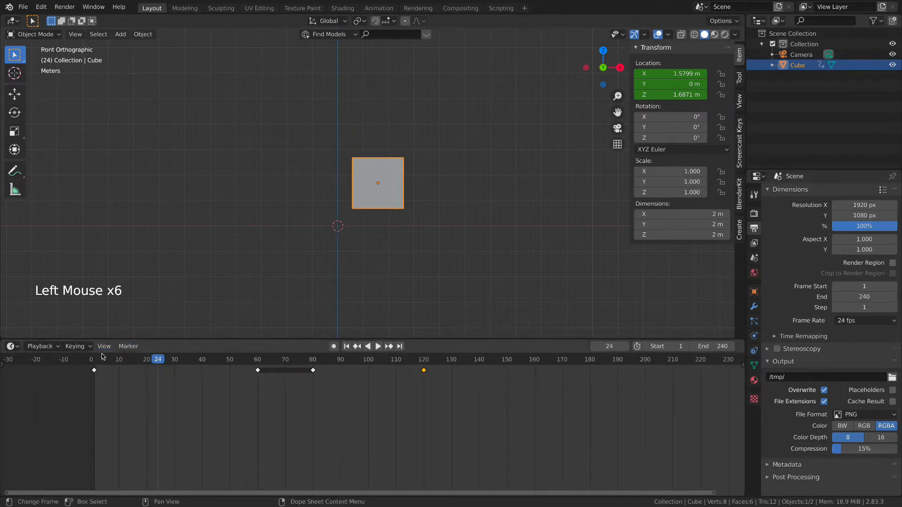
pyautogui.click(103, 346)
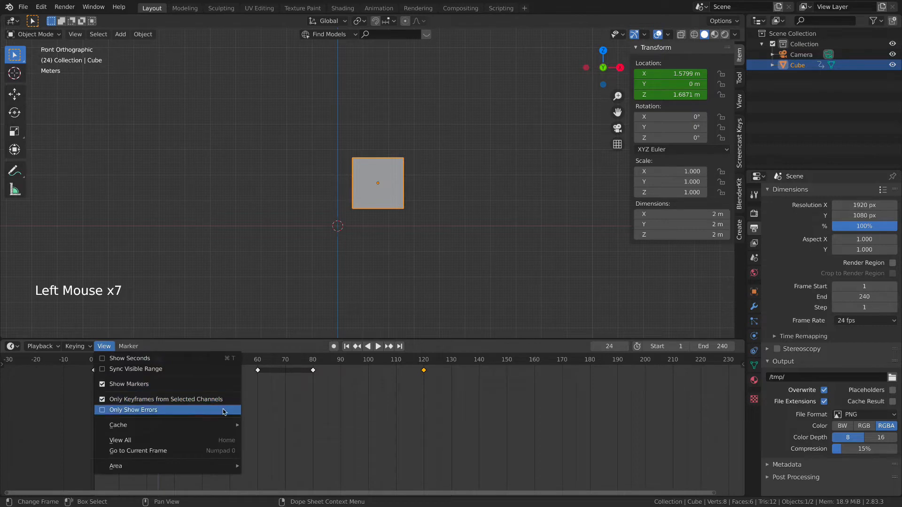
pyautogui.click(115, 348)
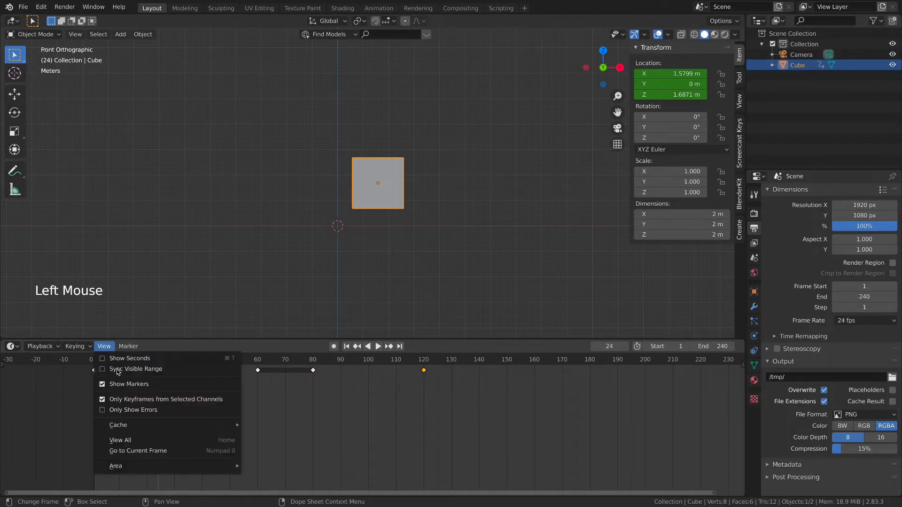
pyautogui.moveTo(154, 465)
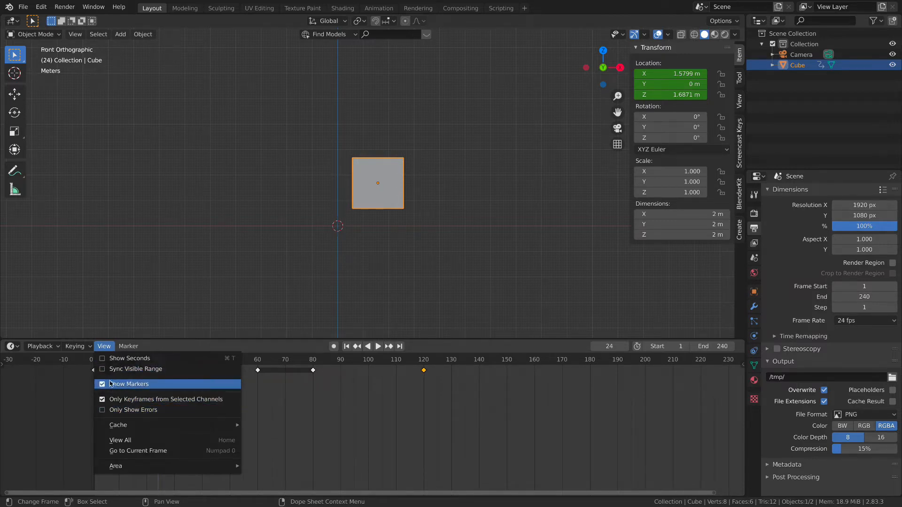
pyautogui.click(132, 348)
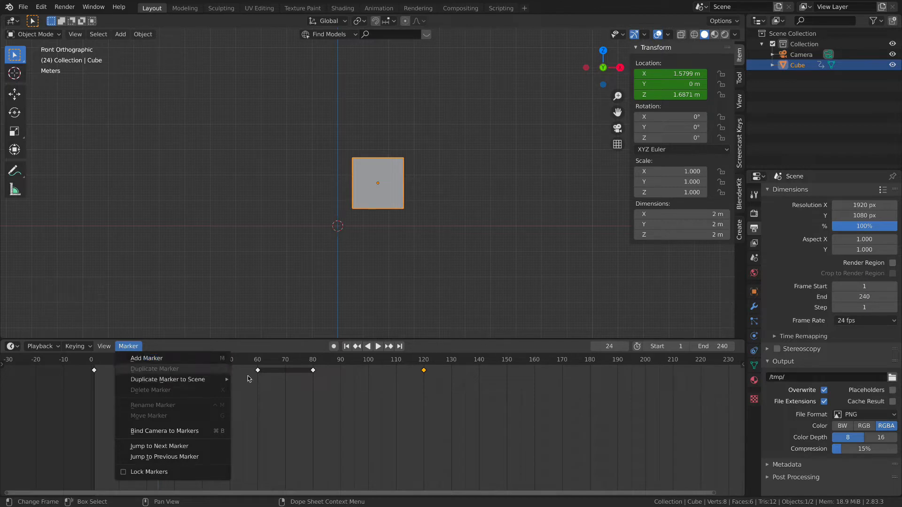
# Step: Enlarge the timeline area and add a marker at frame 1
pyautogui.click(125, 347)
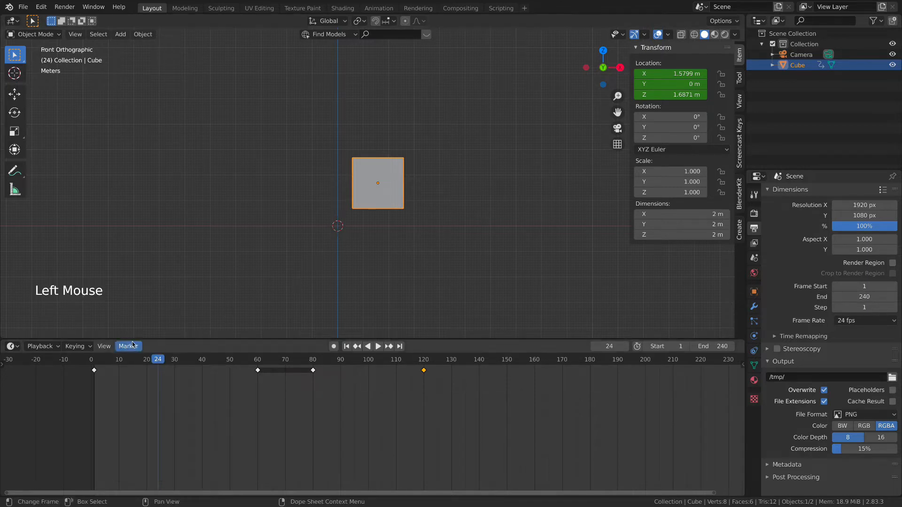
pyautogui.moveTo(211, 338); pyautogui.dragTo(214, 247)
pyautogui.click(94, 269)
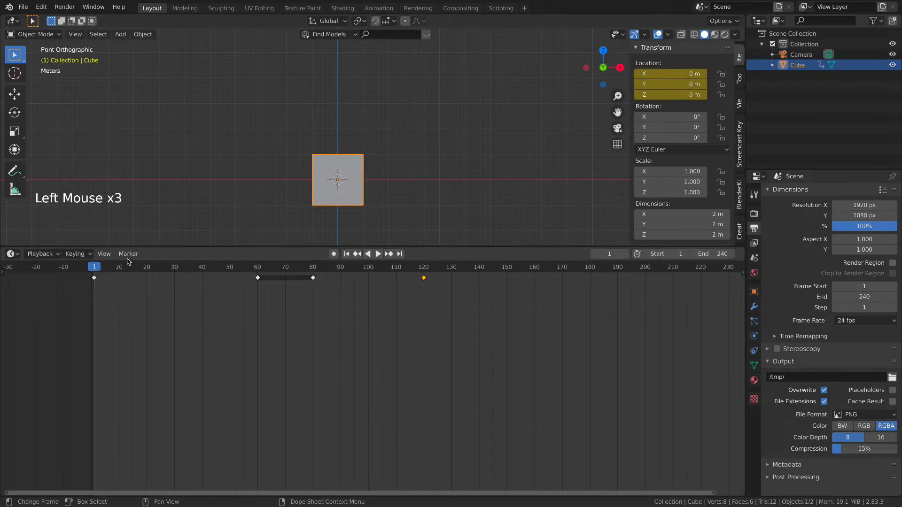
pyautogui.moveTo(129, 262); pyautogui.dragTo(140, 266)
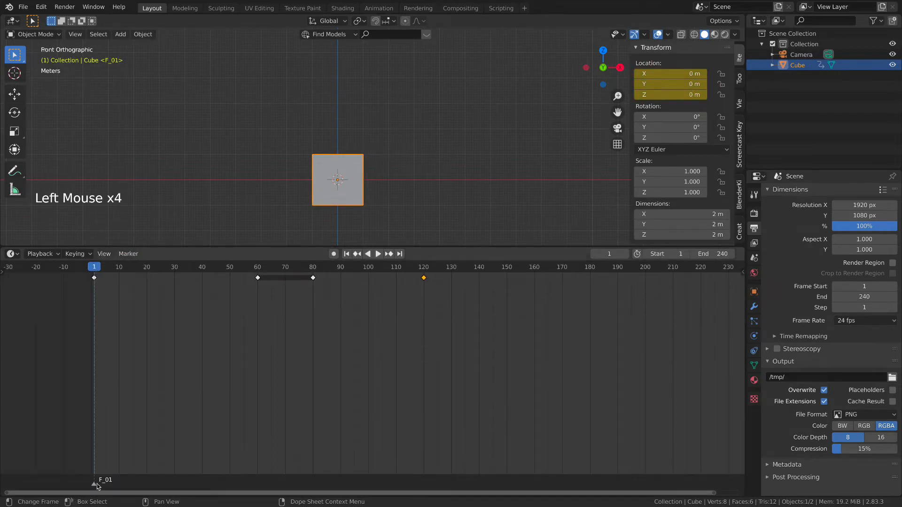
# Step: Rename the marker at frame 1 to START
pyautogui.tripleClick(94, 485)
pyautogui.click(129, 254)
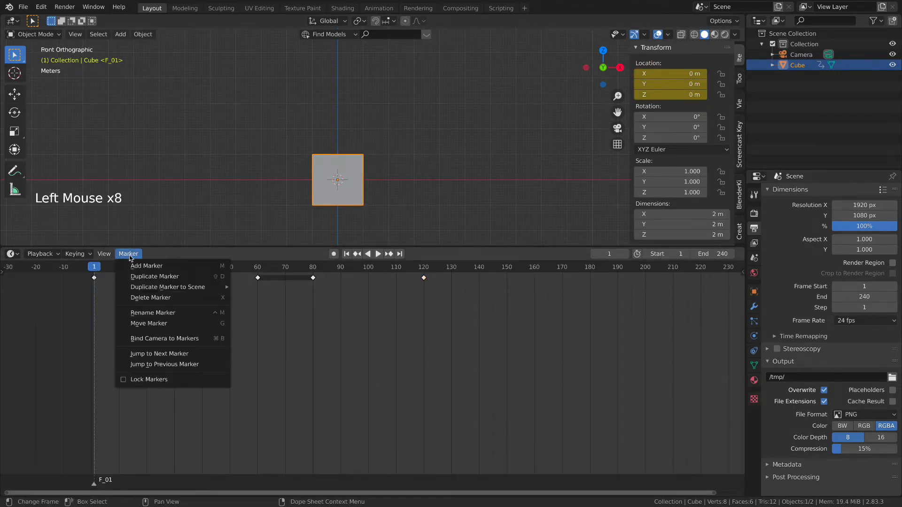
pyautogui.click(153, 313)
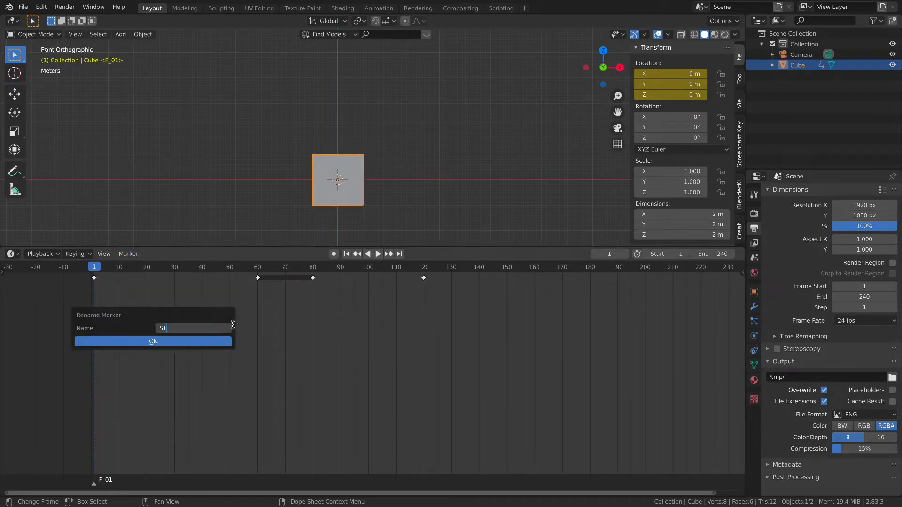
pyautogui.press('Return')
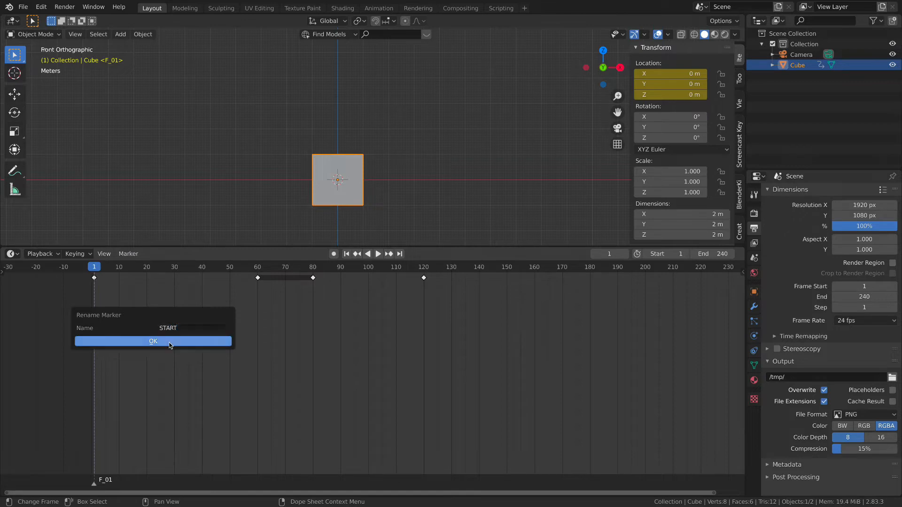
pyautogui.click(171, 347)
pyautogui.moveTo(96, 487)
pyautogui.mouseDown()
pyautogui.moveTo(686, 484)
pyautogui.moveTo(114, 488)
pyautogui.moveTo(338, 484)
pyautogui.moveTo(520, 456)
pyautogui.moveTo(541, 469)
pyautogui.moveTo(300, 460)
pyautogui.moveTo(678, 413)
pyautogui.moveTo(189, 431)
pyautogui.moveTo(98, 455)
pyautogui.mouseUp()
# Step: Add a second marker at frame 60 and rename it UP
pyautogui.moveTo(216, 268); pyautogui.dragTo(258, 272)
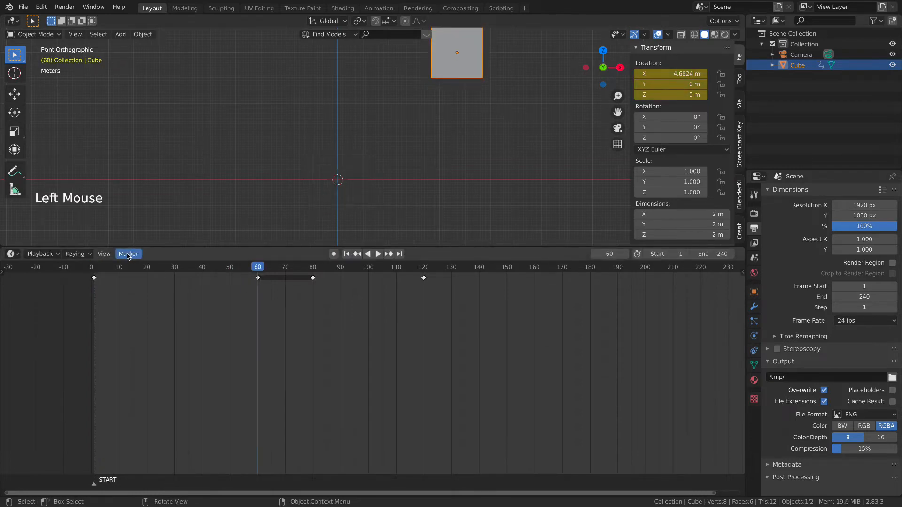
pyautogui.moveTo(128, 253); pyautogui.dragTo(141, 264)
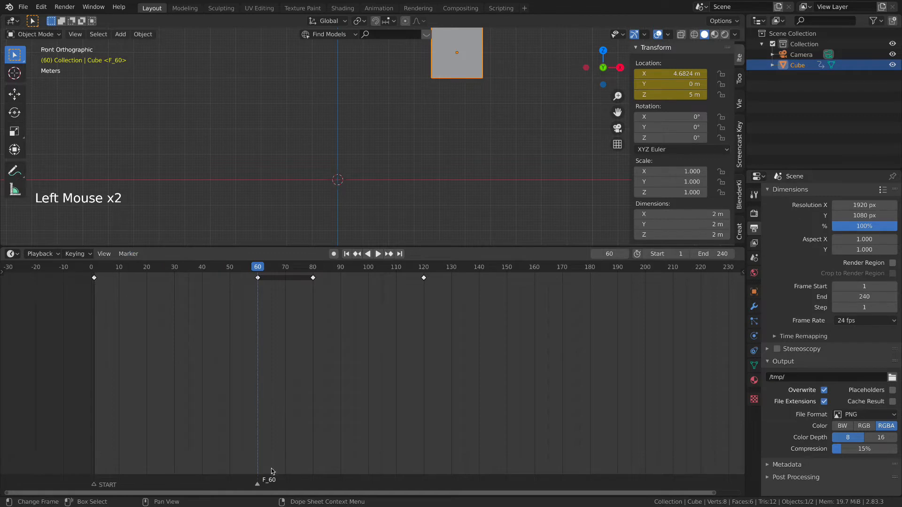
pyautogui.click(128, 254)
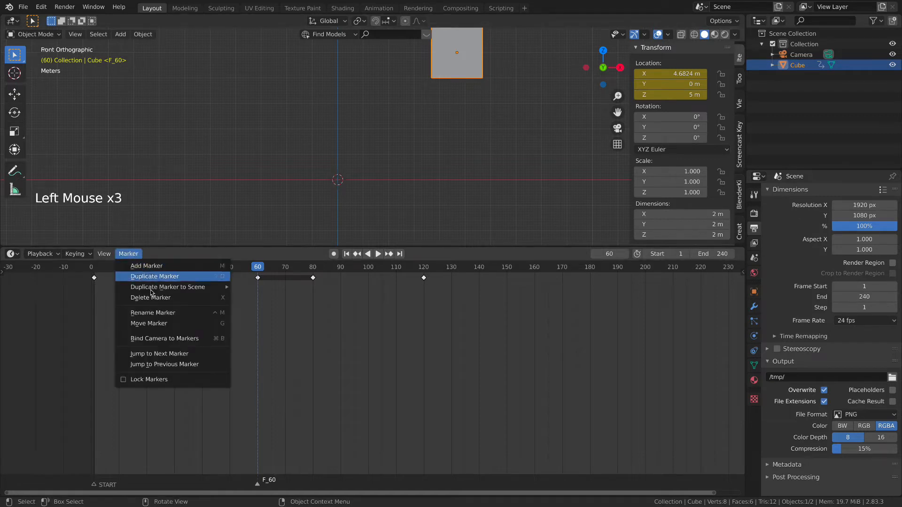
pyautogui.click(157, 313)
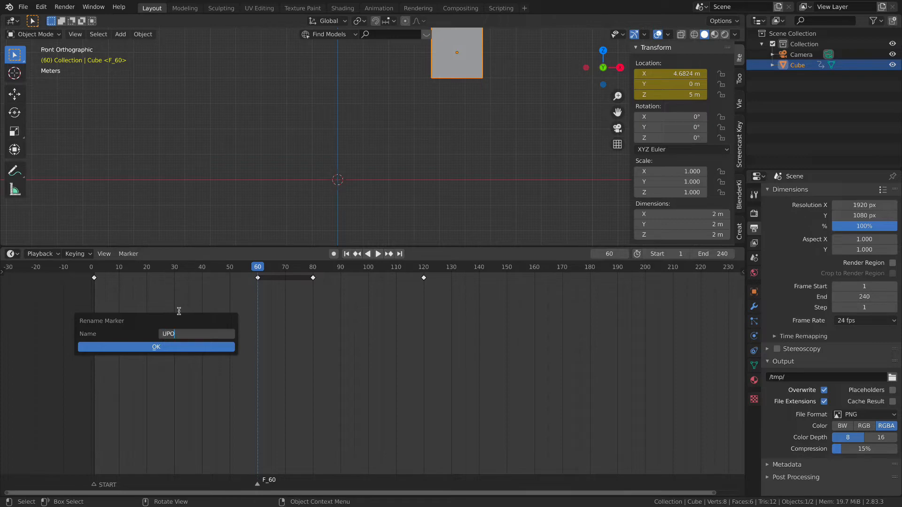
pyautogui.press('Return')
pyautogui.click(160, 346)
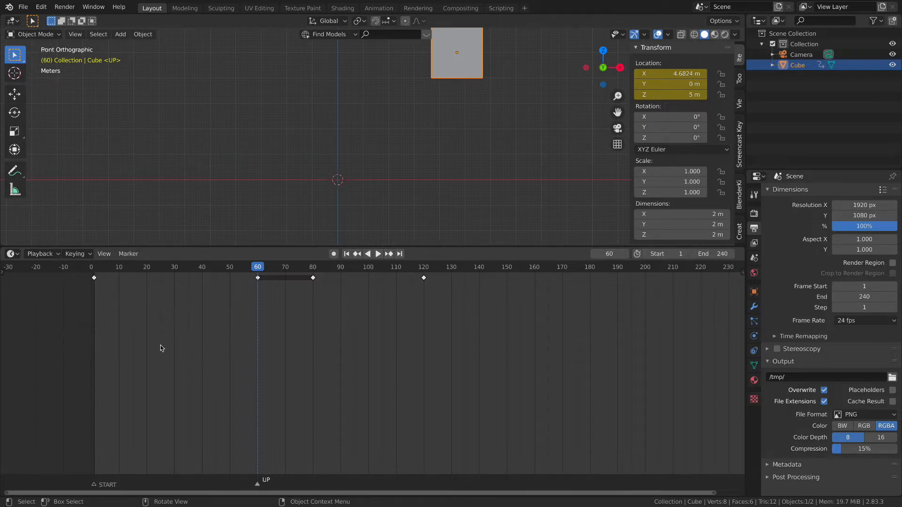
# Step: Scrub the timeline between the START and UP markers to review the cube's motion
pyautogui.moveTo(93, 270); pyautogui.dragTo(257, 287)
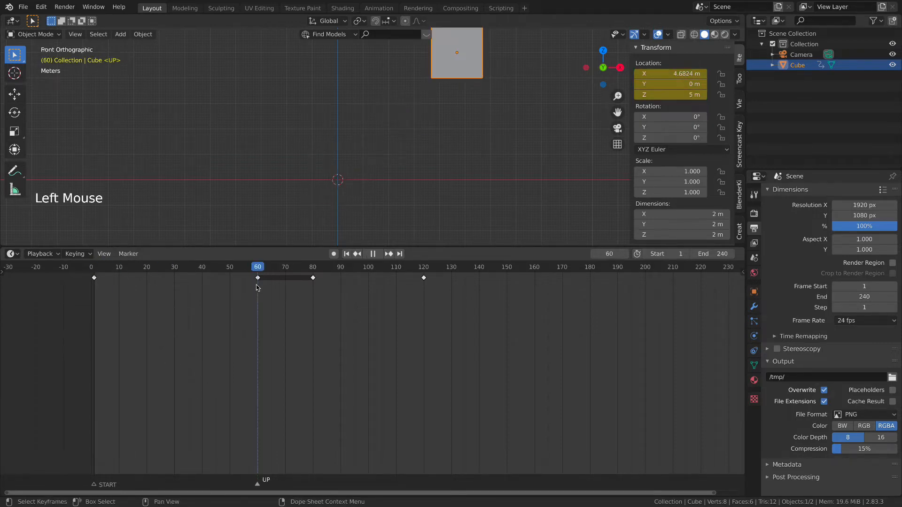
pyautogui.moveTo(281, 478)
pyautogui.mouseDown()
pyautogui.moveTo(214, 487)
pyautogui.moveTo(245, 488)
pyautogui.mouseUp()
pyautogui.moveTo(322, 479); pyautogui.dragTo(261, 480)
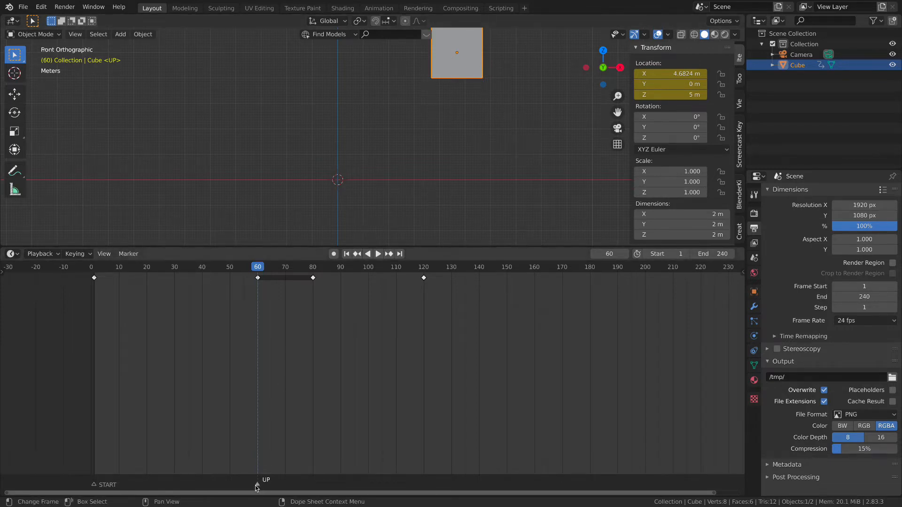
pyautogui.moveTo(93, 269); pyautogui.dragTo(271, 297)
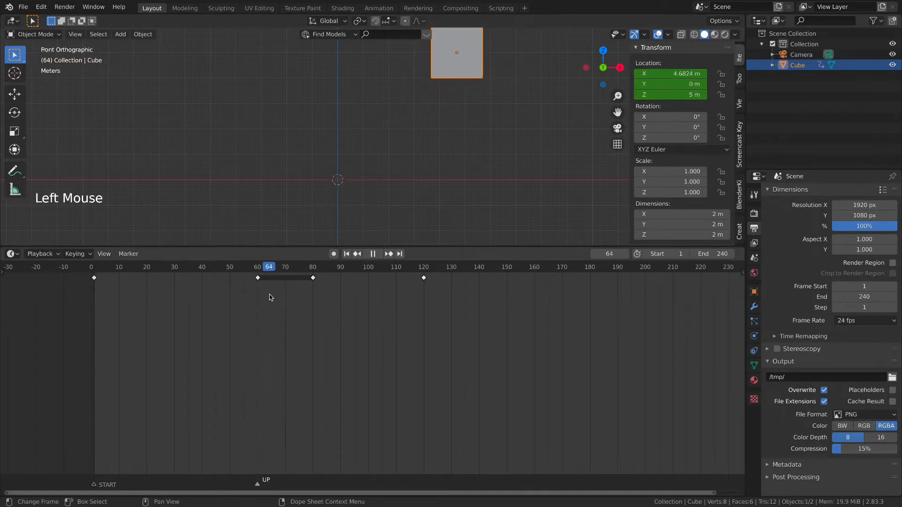
# Step: Delete the UP marker from the timeline
pyautogui.click(128, 254)
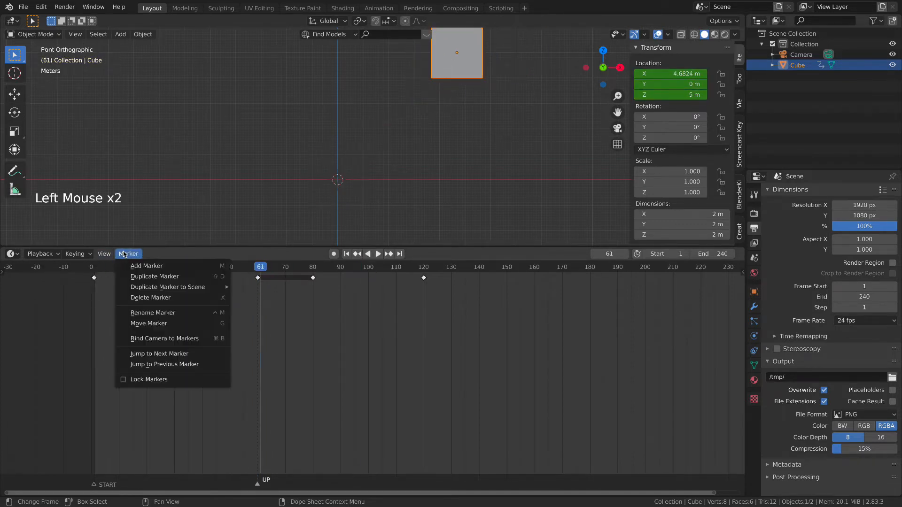
pyautogui.click(158, 298)
pyautogui.click(163, 303)
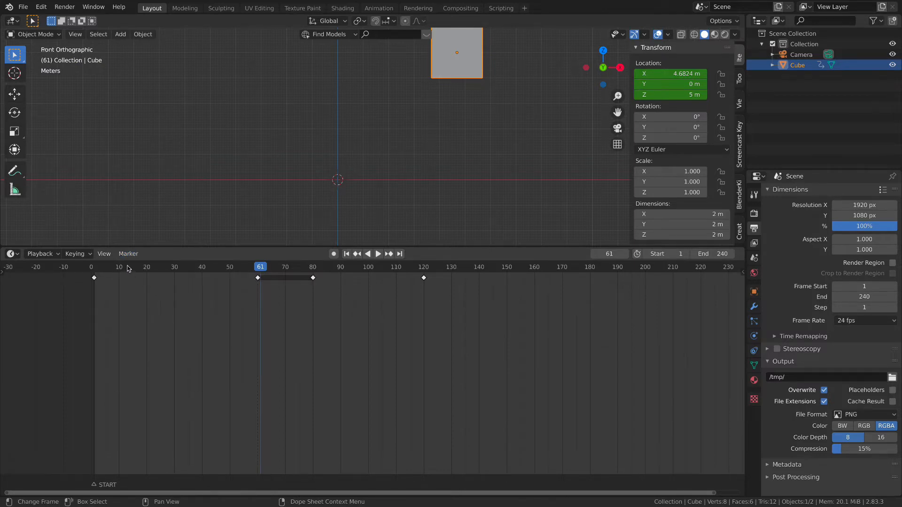
# Step: Move the current frame to 1 and delete the START marker
pyautogui.moveTo(128, 268); pyautogui.dragTo(95, 276)
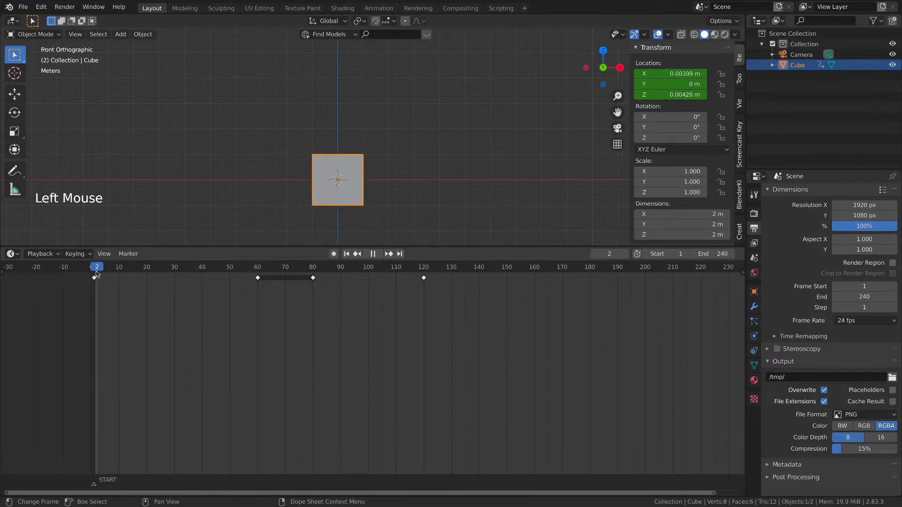
pyautogui.click(128, 253)
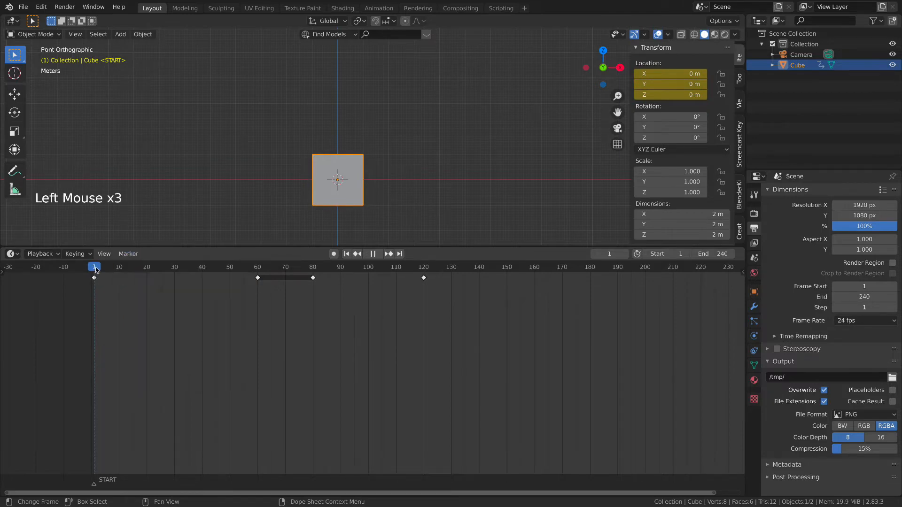
pyautogui.click(171, 235)
pyautogui.click(129, 253)
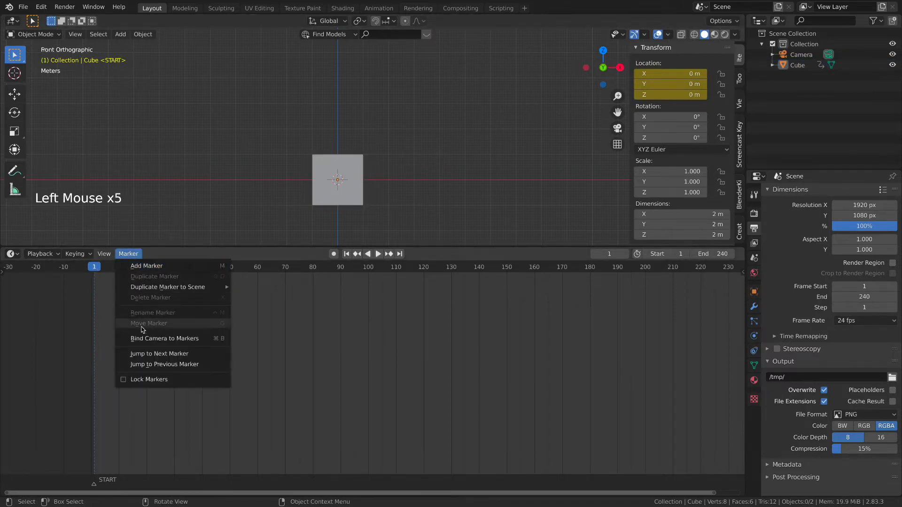
pyautogui.click(123, 254)
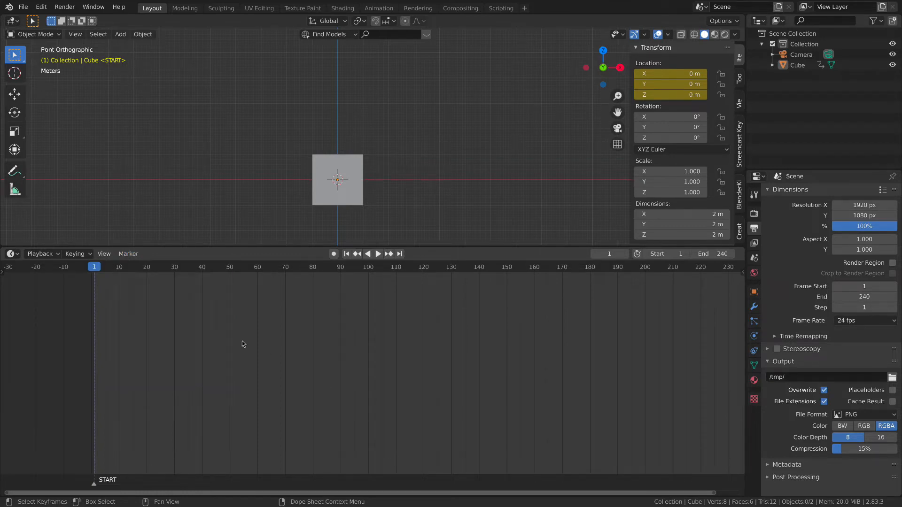
pyautogui.click(95, 483)
pyautogui.press('x')
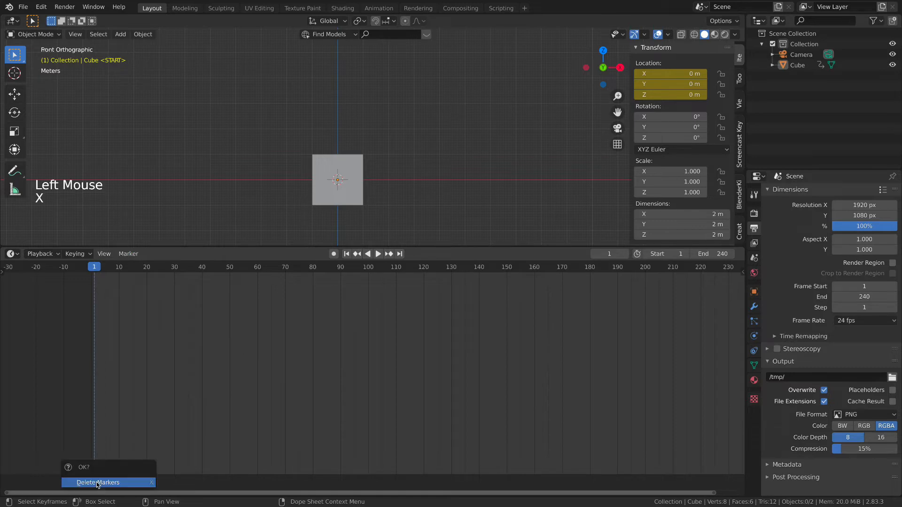
pyautogui.click(97, 483)
# Step: Select the cube again and shrink the timeline area to enlarge the 3D viewport
pyautogui.scroll(-3, 218, 336)
pyautogui.moveTo(218, 336); pyautogui.dragTo(256, 416, button='middle')
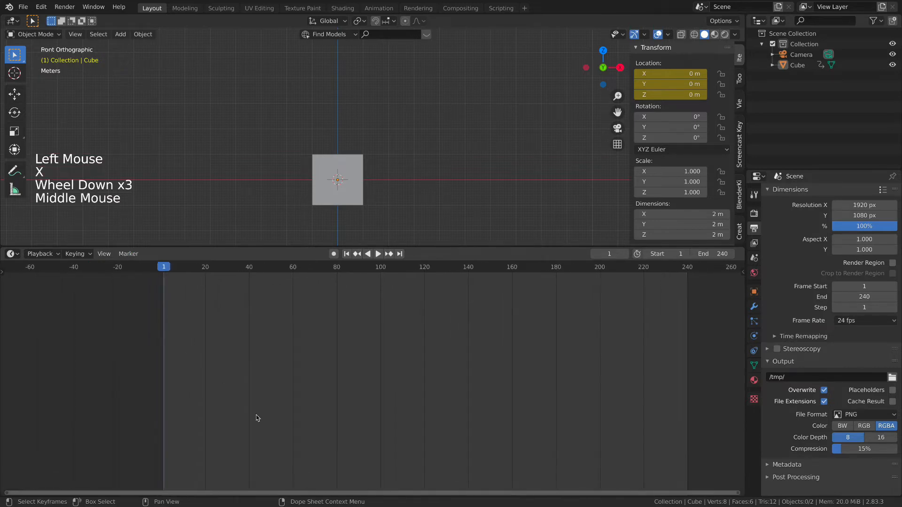
pyautogui.click(321, 170)
pyautogui.scroll(4, 356, 288)
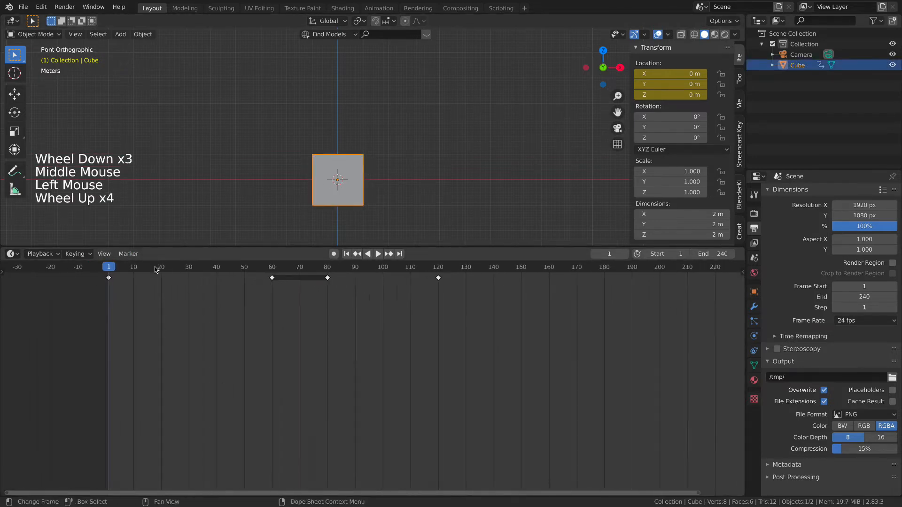
pyautogui.moveTo(494, 246); pyautogui.dragTo(448, 323)
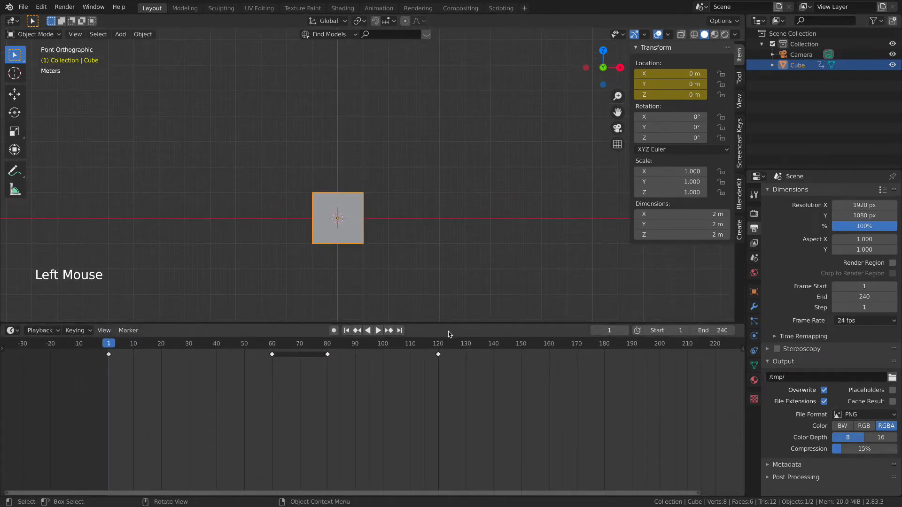
pyautogui.doubleClick(751, 353)
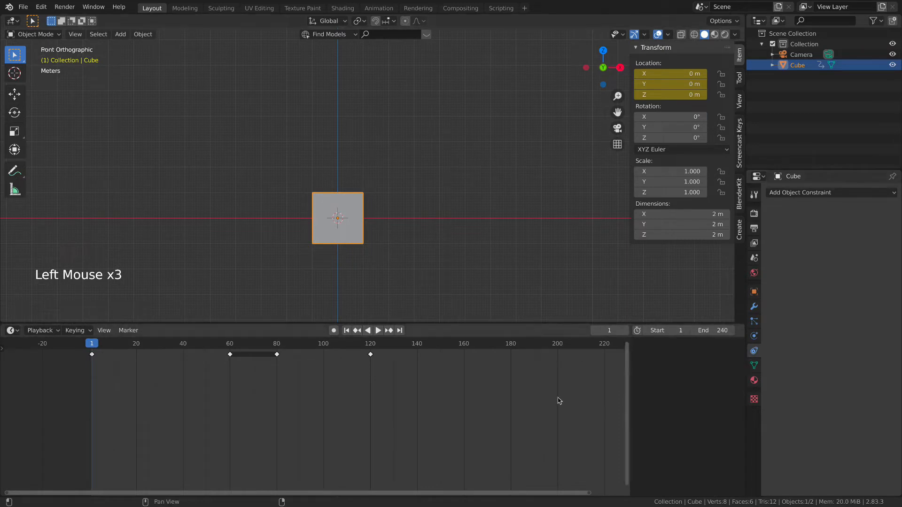
pyautogui.scroll(3, 263, 404)
pyautogui.scroll(-2, 273, 409)
pyautogui.moveTo(275, 410); pyautogui.dragTo(287, 410, button='middle')
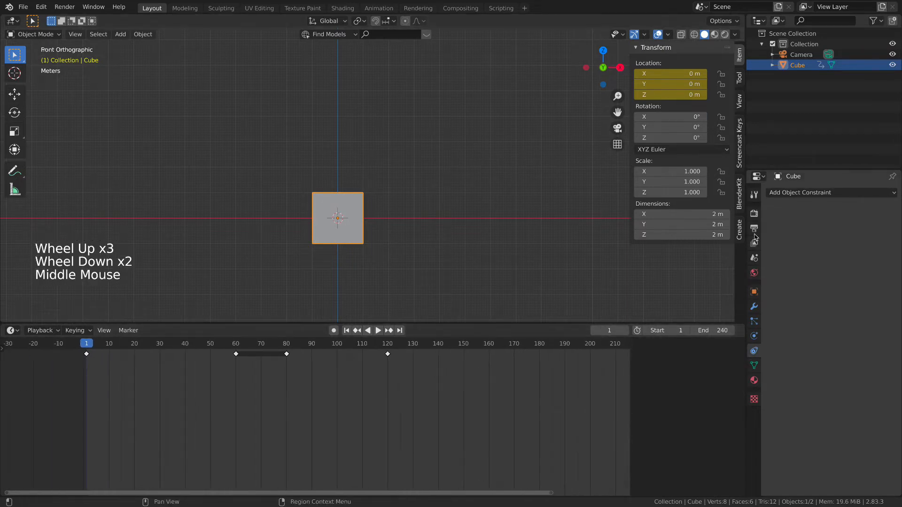
pyautogui.click(754, 228)
# Step: Play the cube's animation briefly and stop it at frame 16
pyautogui.scroll(-4, 413, 206)
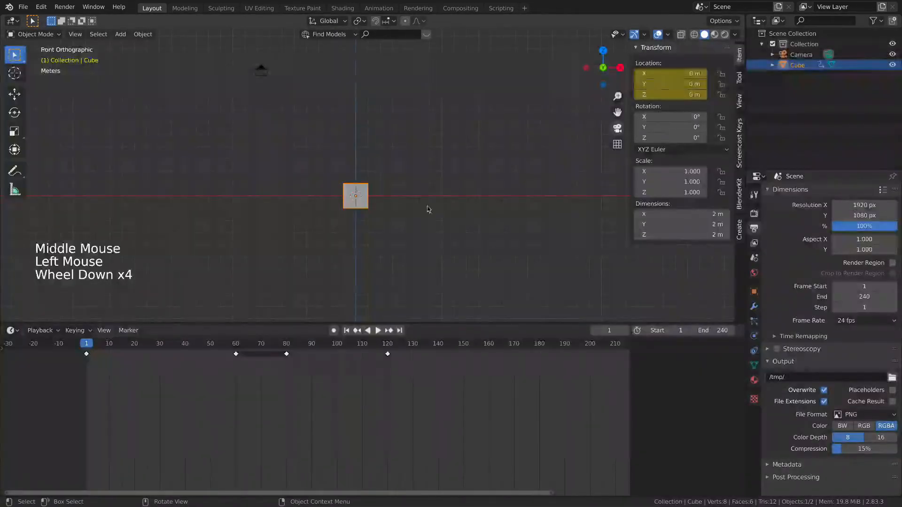
pyautogui.press('space')
pyautogui.press('space')
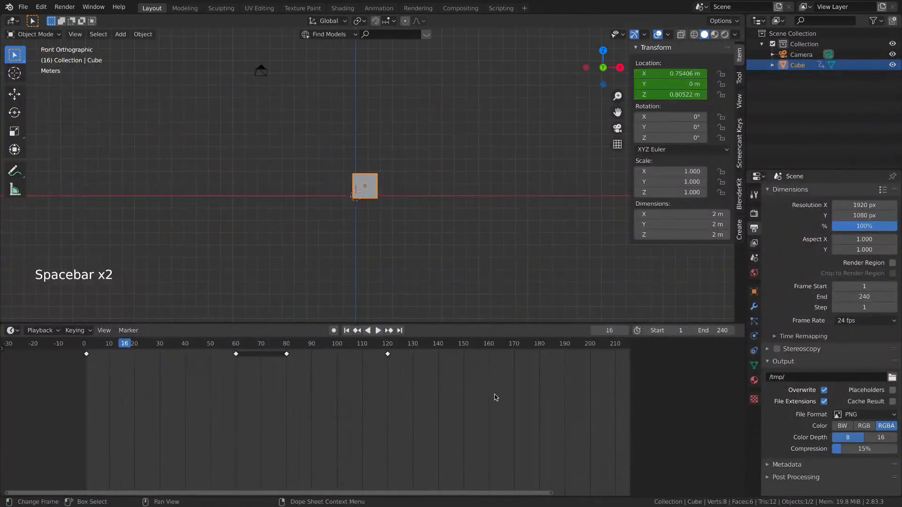
# Step: Box-select all the cube's keyframes in the timeline, try the select-all command, and deselect them
pyautogui.scroll(-5, 493, 396)
pyautogui.moveTo(589, 400); pyautogui.dragTo(97, 328)
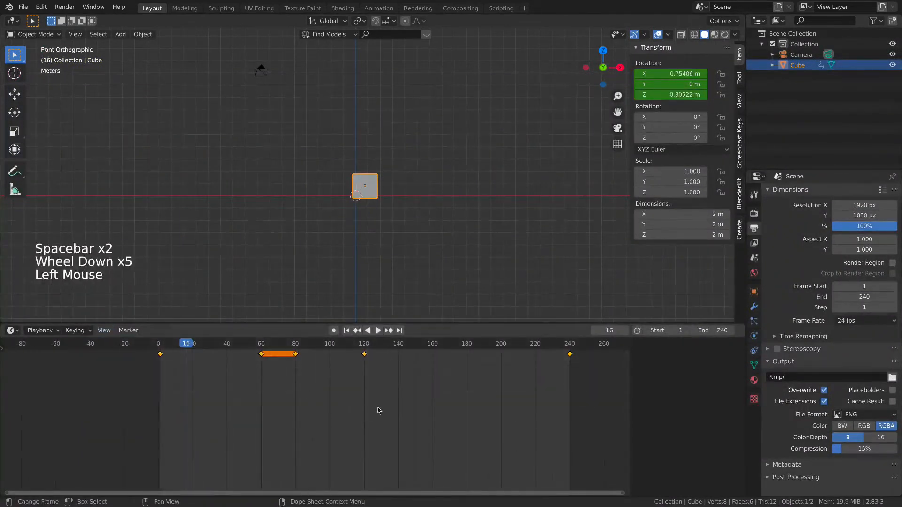
pyautogui.press('a')
pyautogui.click(442, 387)
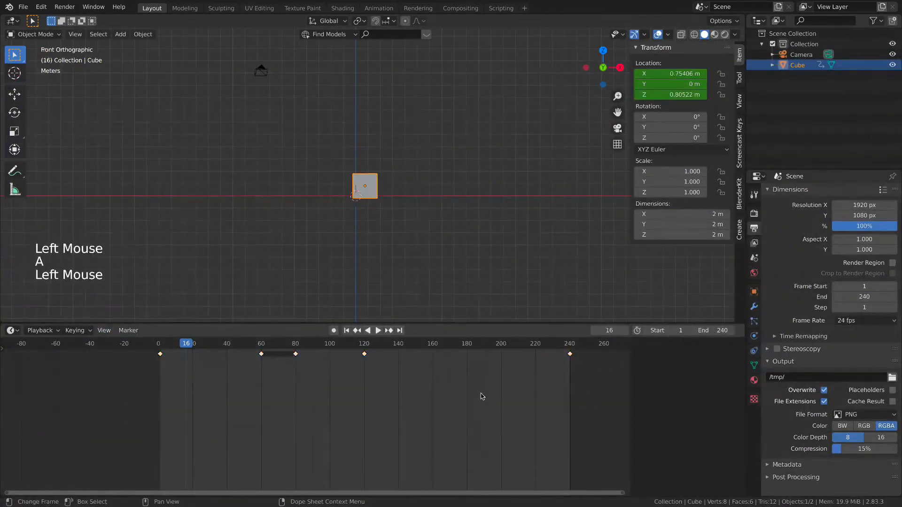
pyautogui.click(581, 392)
# Step: Repeat the select-all command in the timeline and the viewport to compare what it affects in each, leaving the keyframes deselected
pyautogui.press('a')
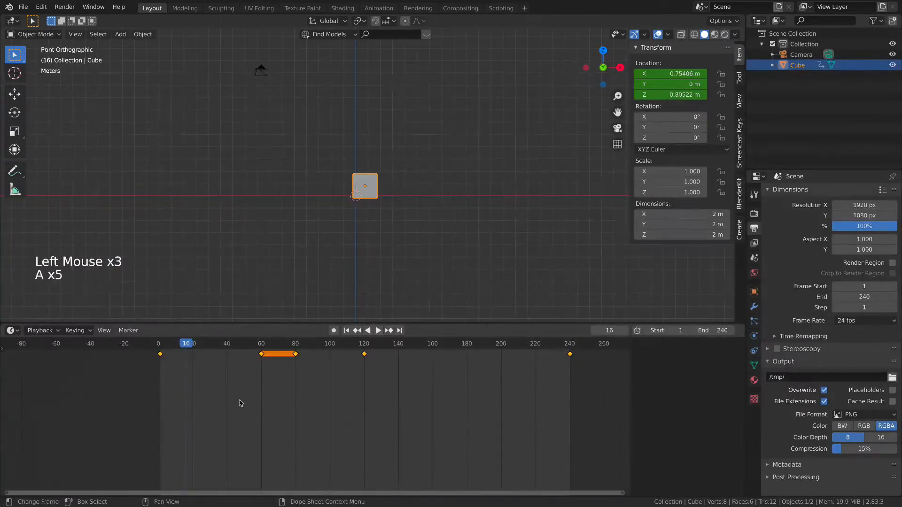
pyautogui.press('a')
pyautogui.press('a')
pyautogui.press('a')
pyautogui.press('a')
pyautogui.press('a')
pyautogui.press('a')
pyautogui.press('a')
pyautogui.press('a')
pyautogui.press('a')
pyautogui.press('a')
pyautogui.press('a')
pyautogui.press('a')
pyautogui.press('a')
pyautogui.press('a')
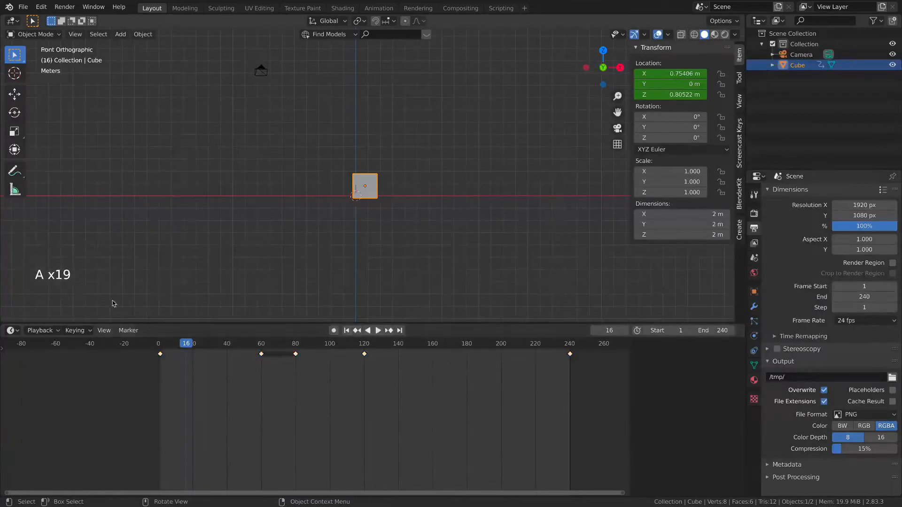
pyautogui.press('a')
pyautogui.press('a')
pyautogui.press('a')
pyautogui.press('a')
pyautogui.press('a')
pyautogui.press('a')
# Step: Try selecting all objects in the viewport, deselect everything, and select only the cube so its keyframes show
pyautogui.click(367, 193)
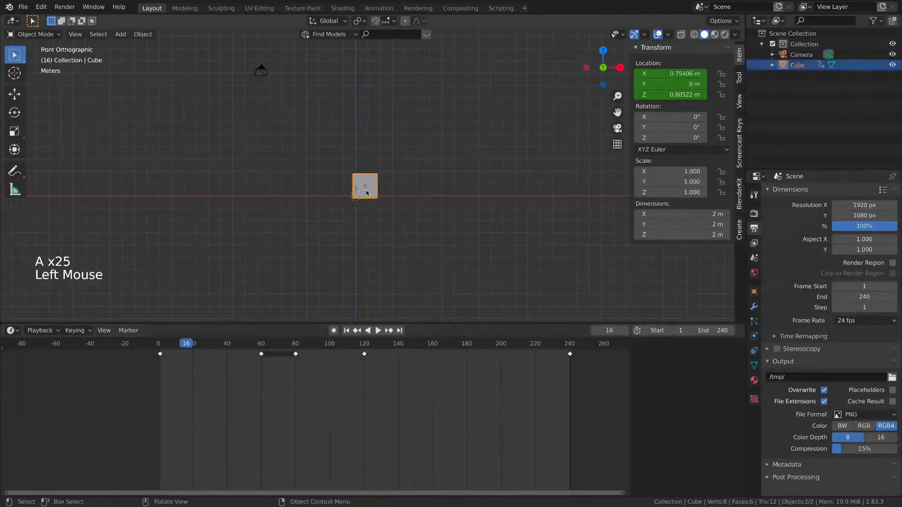
pyautogui.press('a')
pyautogui.press('a')
pyautogui.press('a')
pyautogui.click(422, 258)
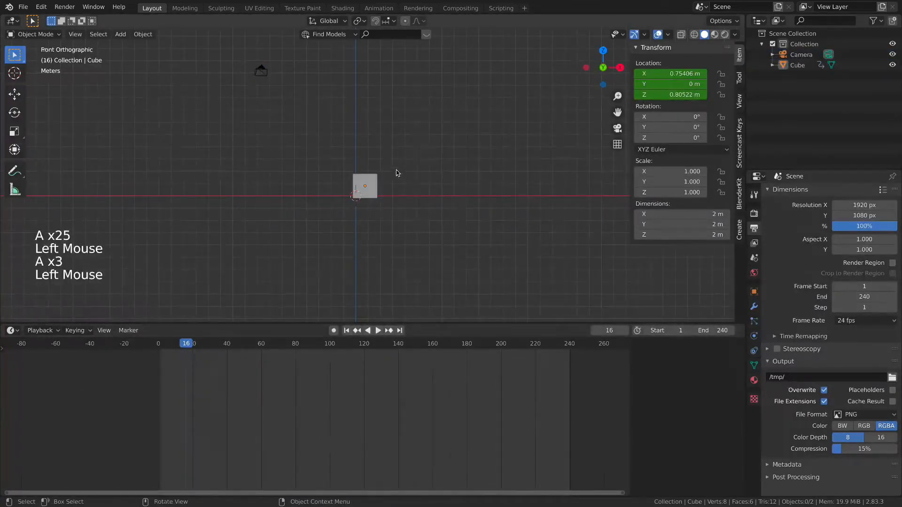
pyautogui.click(381, 177)
pyautogui.click(376, 182)
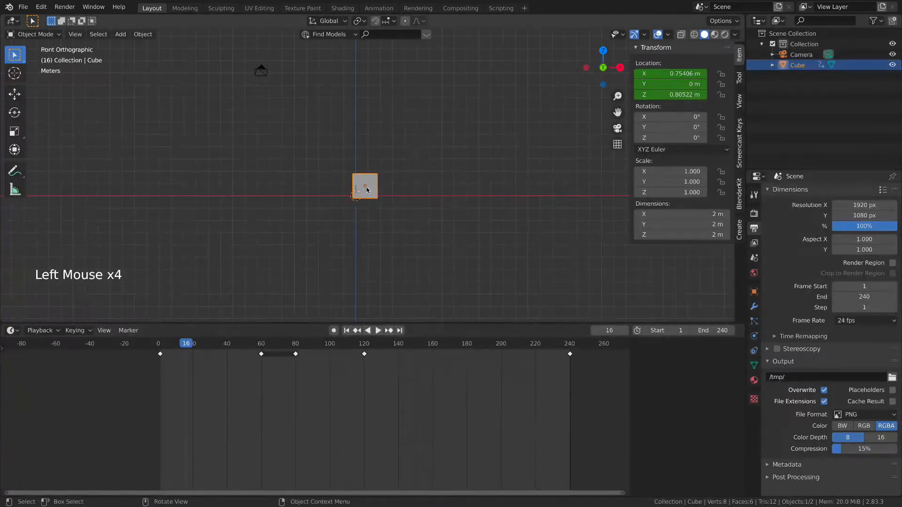
# Step: Add a cylinder and move it to about X -8.96 m, Z 0.97 m
pyautogui.click(351, 221)
pyautogui.hotkey('shift', 'a')
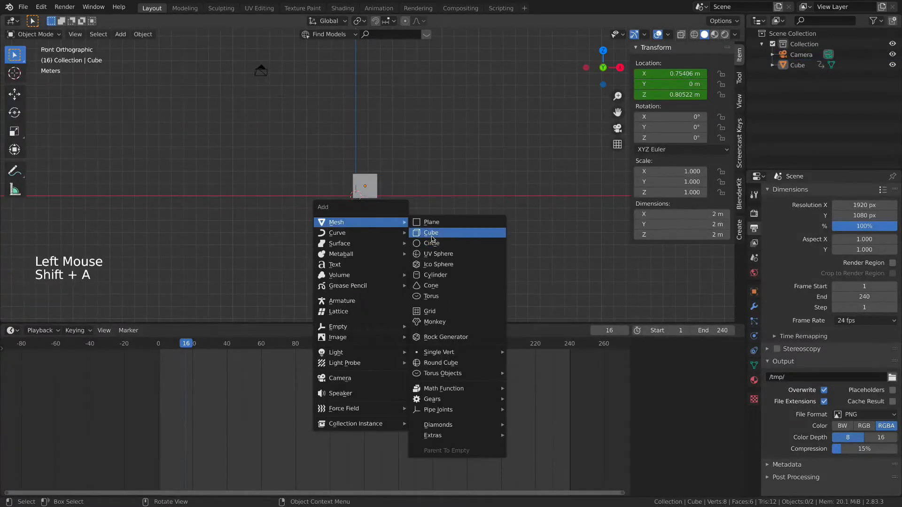
pyautogui.click(436, 275)
pyautogui.press('g')
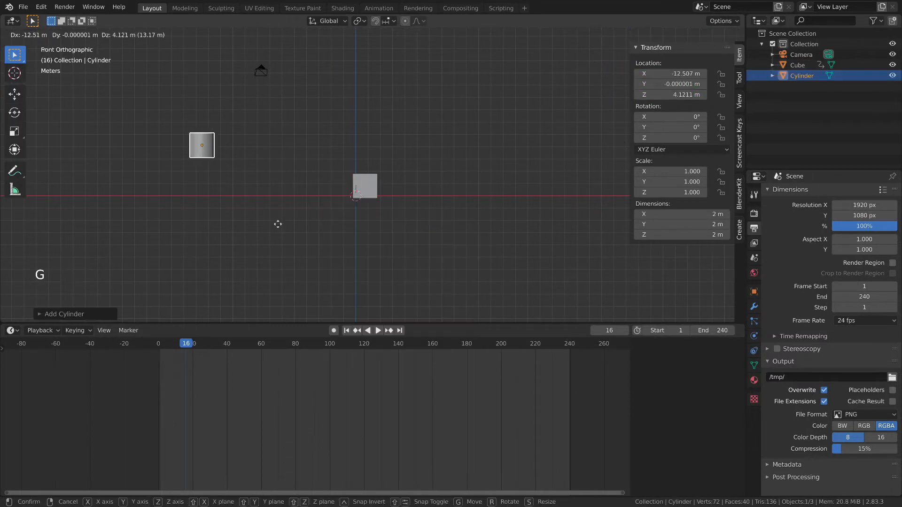
pyautogui.click(327, 262)
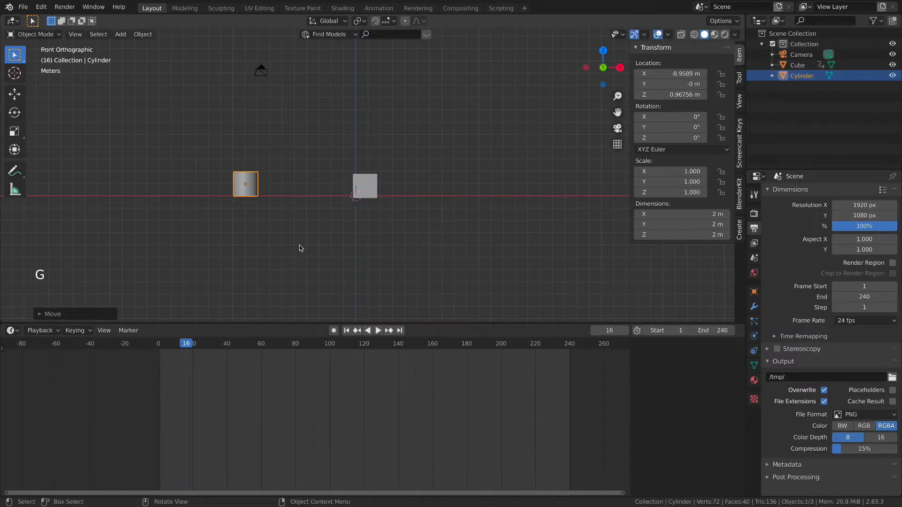
# Step: Keyframe the cylinder's location at frame 16 and again at frame 51 with it moved to about X -3.44 m, Z 0.75 m
pyautogui.press('i')
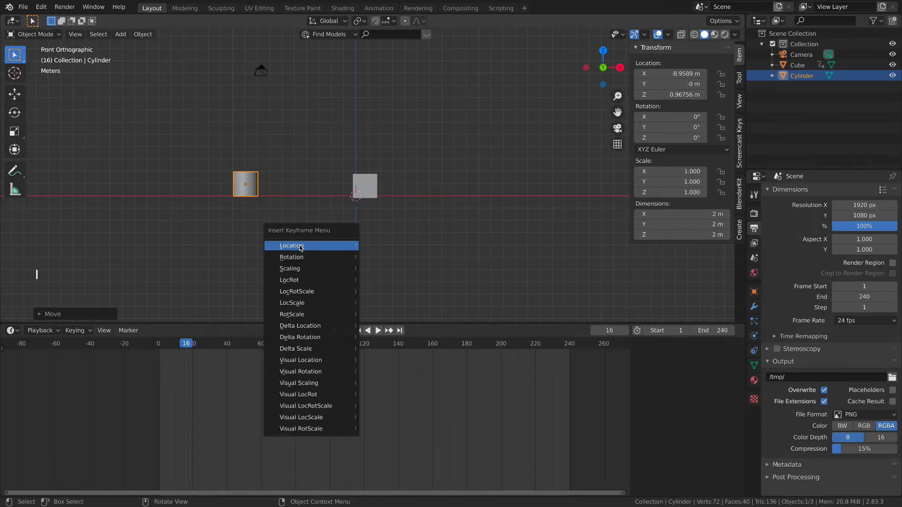
pyautogui.click(300, 246)
pyautogui.press('Up')
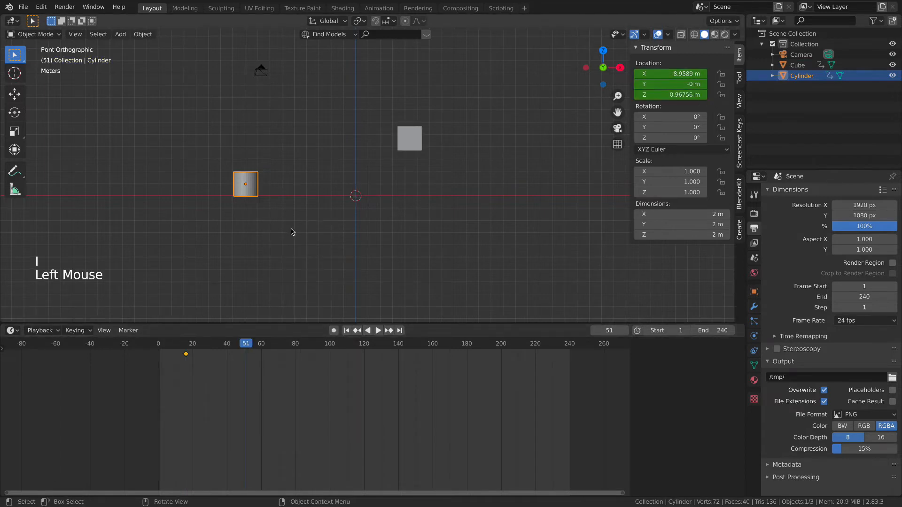
pyautogui.press('g')
pyautogui.click(355, 232)
pyautogui.press('i')
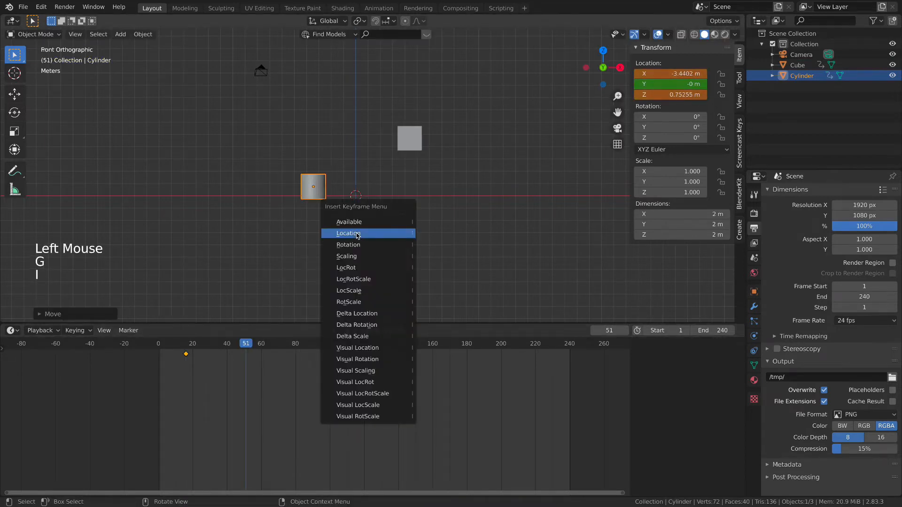
pyautogui.click(356, 234)
# Step: Scrub to frame 40, deselect all objects, and reselect the cylinder to check when its keyframes show in the timeline
pyautogui.moveTo(190, 352); pyautogui.dragTo(227, 351)
pyautogui.click(399, 238)
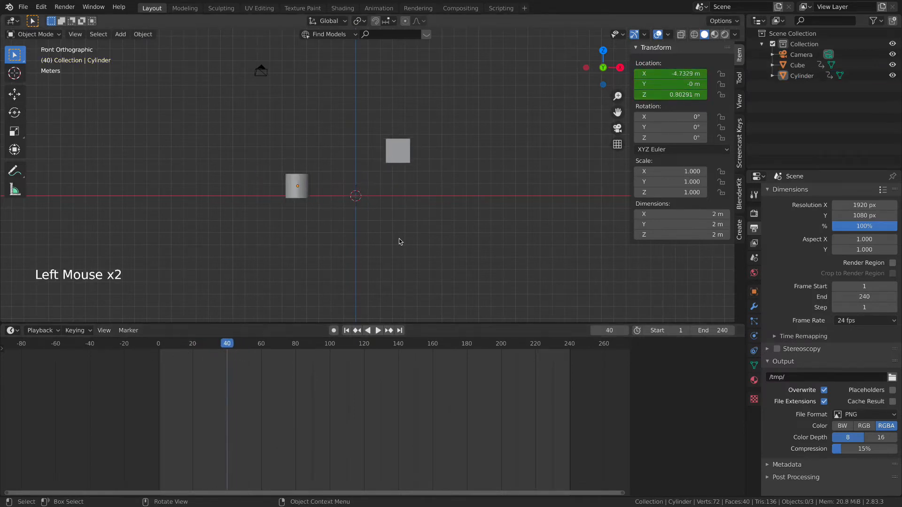
pyautogui.click(470, 241)
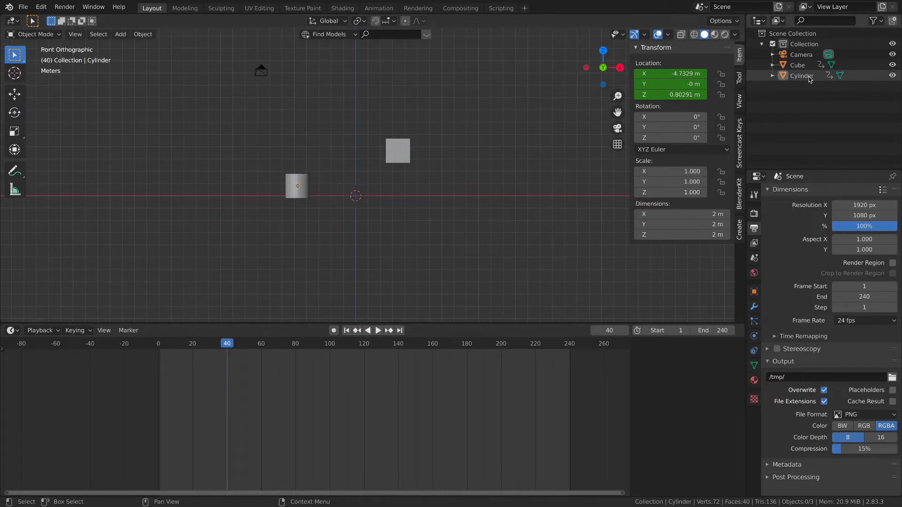
pyautogui.moveTo(571, 417); pyautogui.dragTo(110, 351)
pyautogui.click(287, 190)
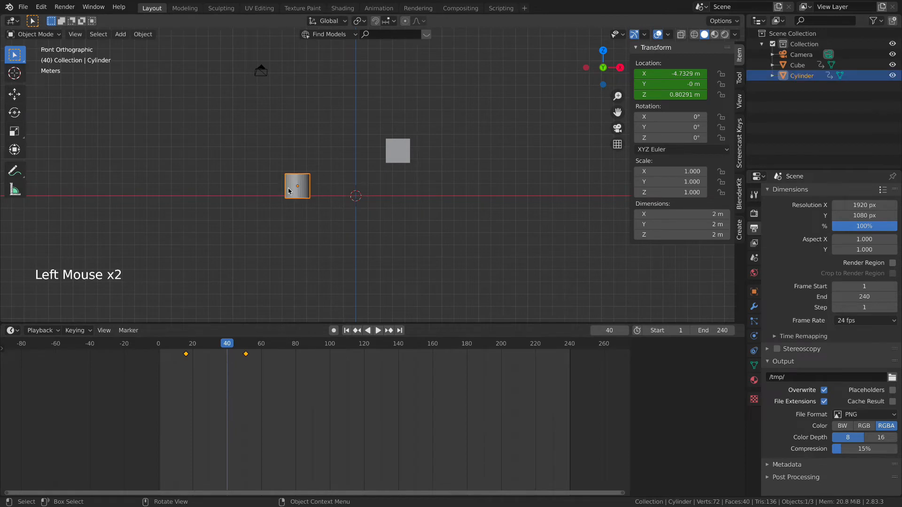
pyautogui.moveTo(288, 421); pyautogui.dragTo(183, 360)
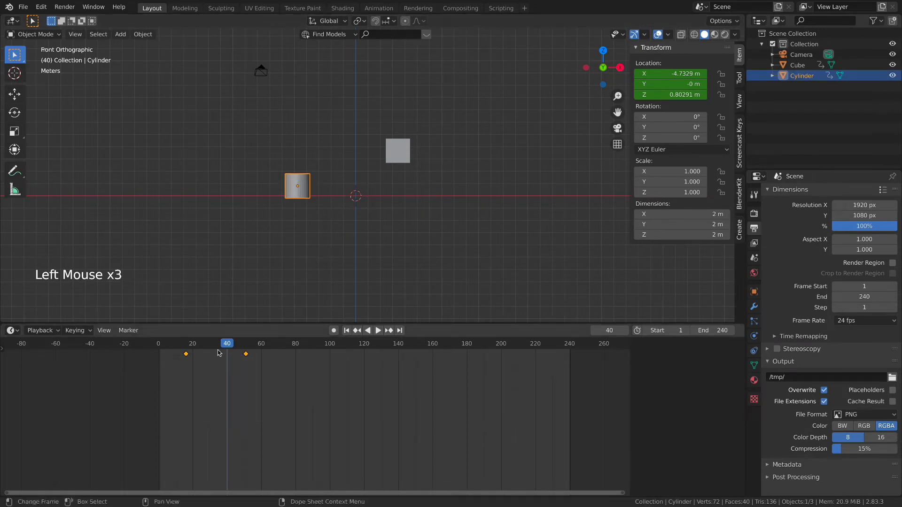
# Step: Alternate the selection between the cube and the cylinder to compare each object's keyframes in the timeline
pyautogui.click(396, 144)
pyautogui.click(306, 201)
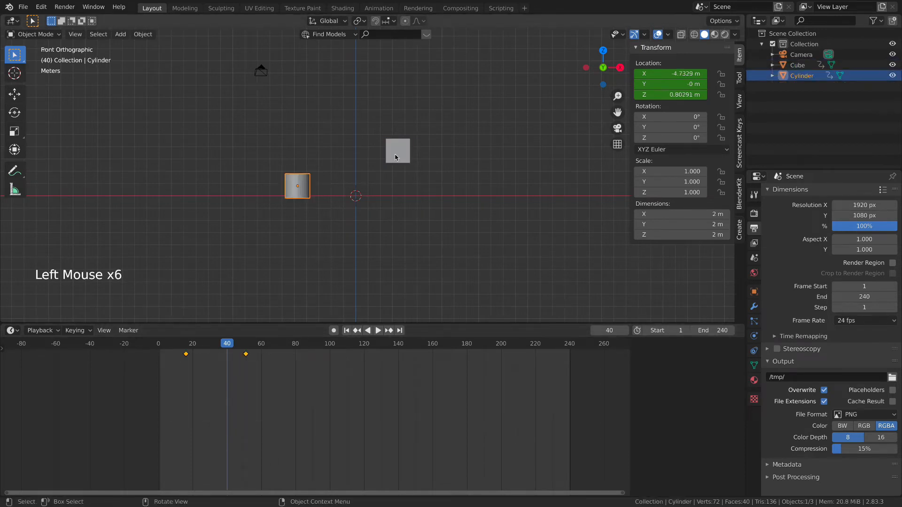
pyautogui.click(278, 206)
pyautogui.click(292, 195)
pyautogui.click(399, 149)
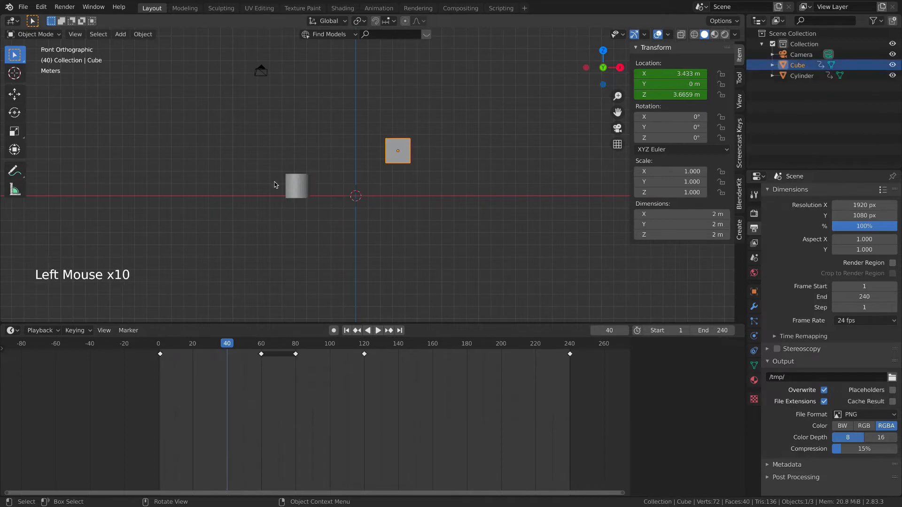
pyautogui.click(290, 186)
pyautogui.click(397, 153)
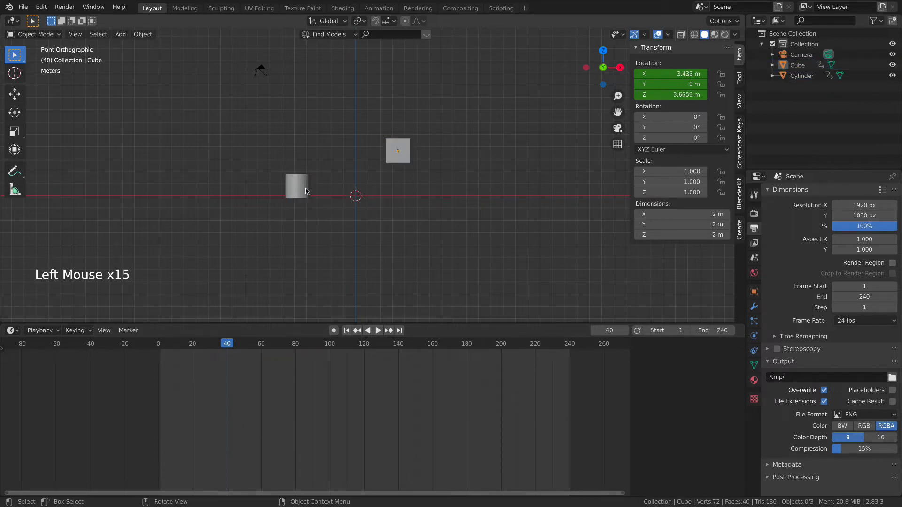
pyautogui.click(304, 190)
pyautogui.click(401, 157)
pyautogui.click(300, 198)
pyautogui.click(396, 152)
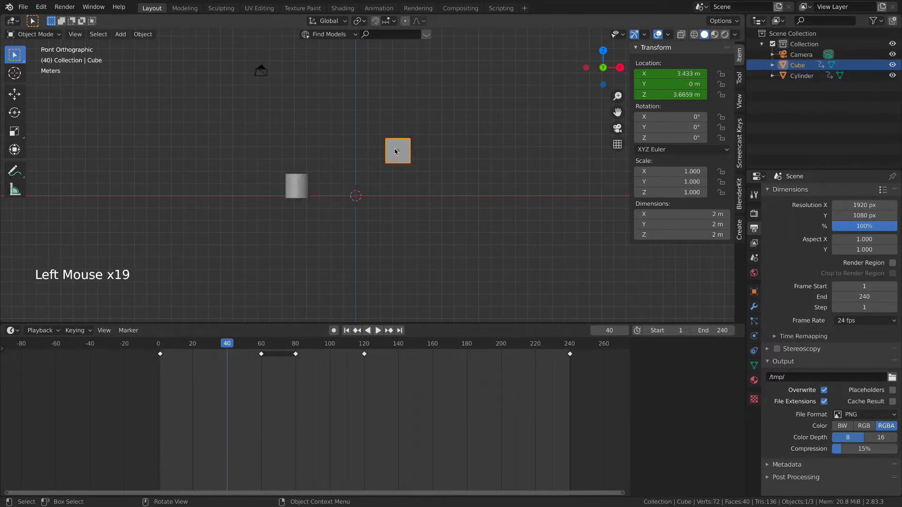
pyautogui.click(298, 187)
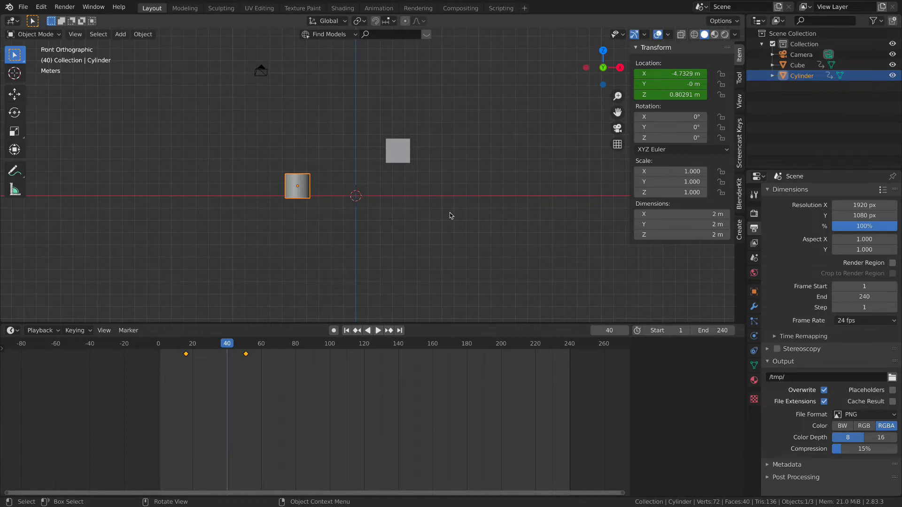
pyautogui.click(410, 152)
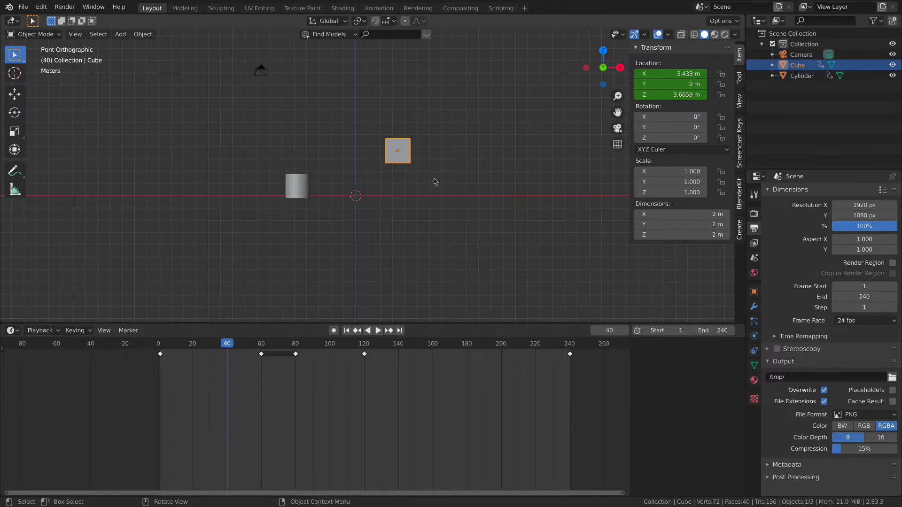
# Step: Select the cylinder and delete it from the scene
pyautogui.click(300, 188)
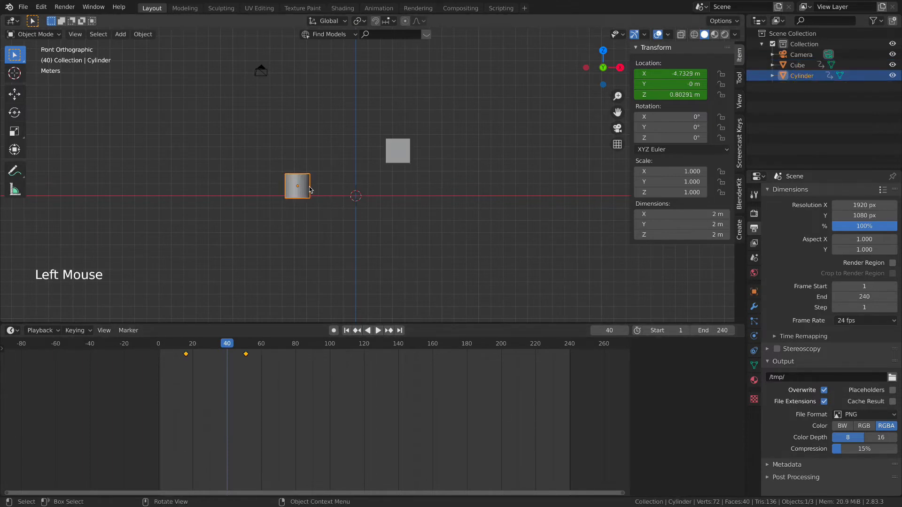
pyautogui.press('x')
pyautogui.click(335, 194)
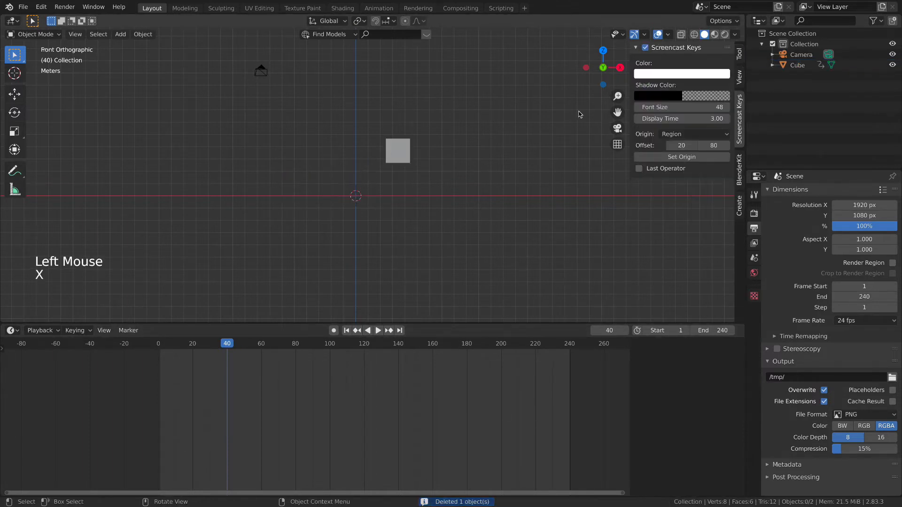
# Step: Select the cube and delete its location keyframes at frame 1 only
pyautogui.doubleClick(398, 153)
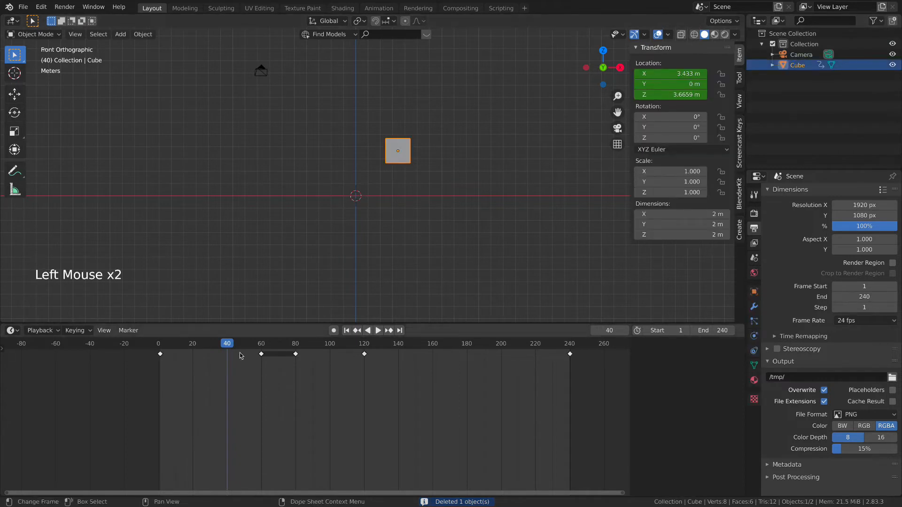
pyautogui.click(161, 346)
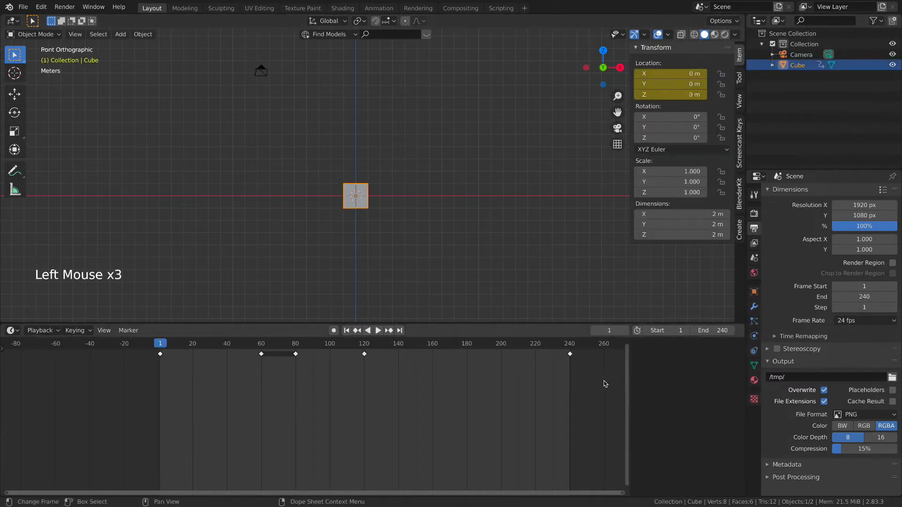
pyautogui.rightClick(677, 73)
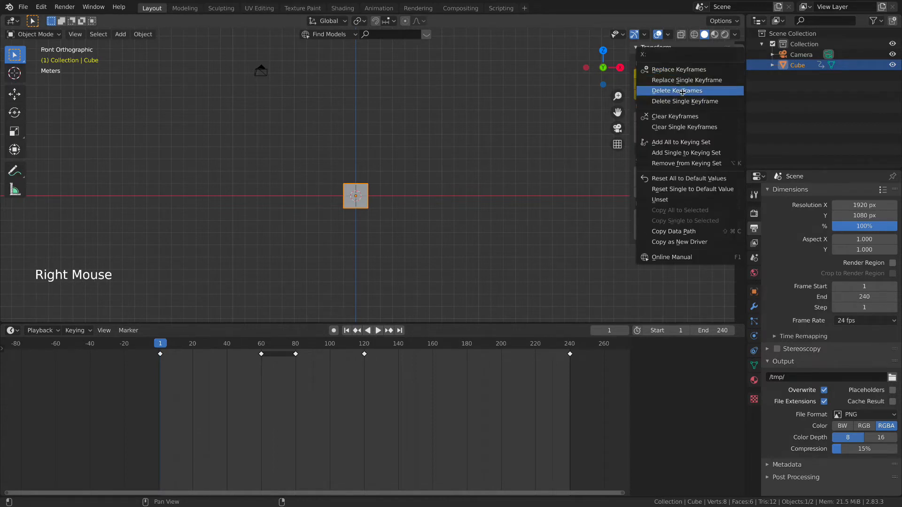
pyautogui.click(682, 92)
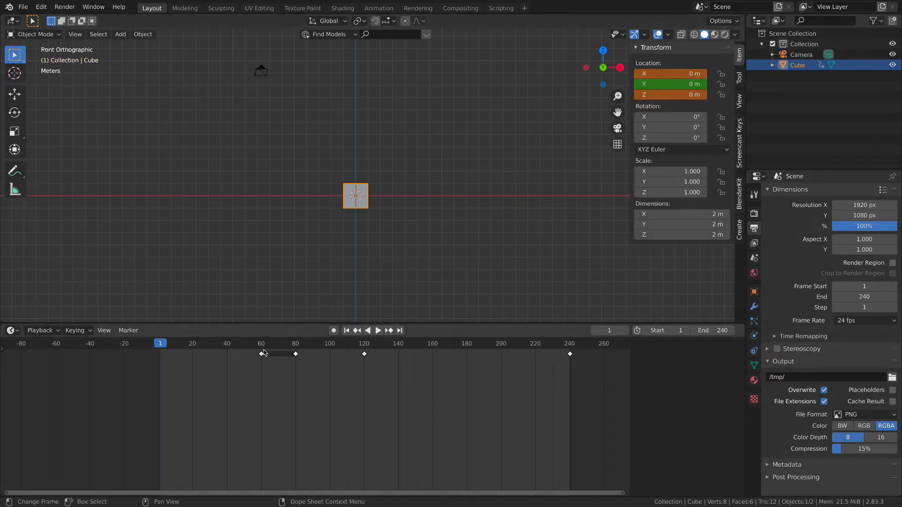
# Step: Clear all of the cube's location keyframes and leave the cube selected
pyautogui.rightClick(676, 94)
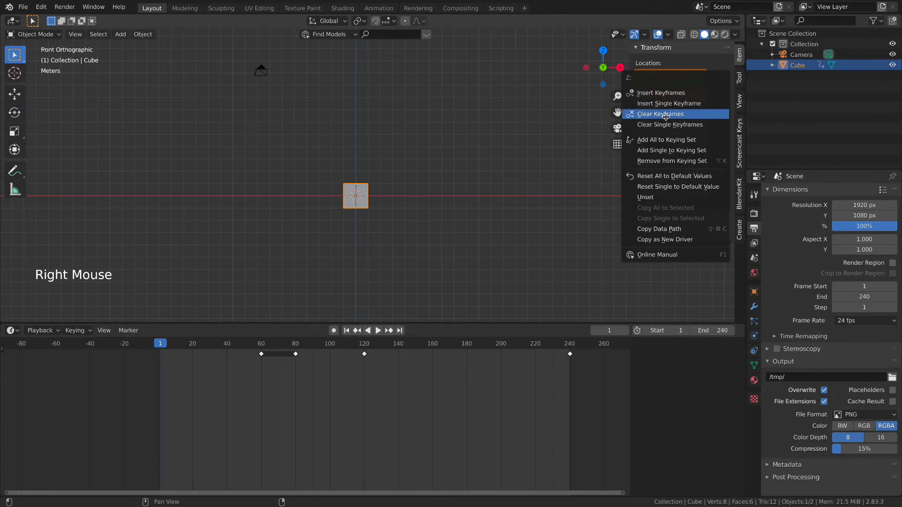
pyautogui.click(665, 115)
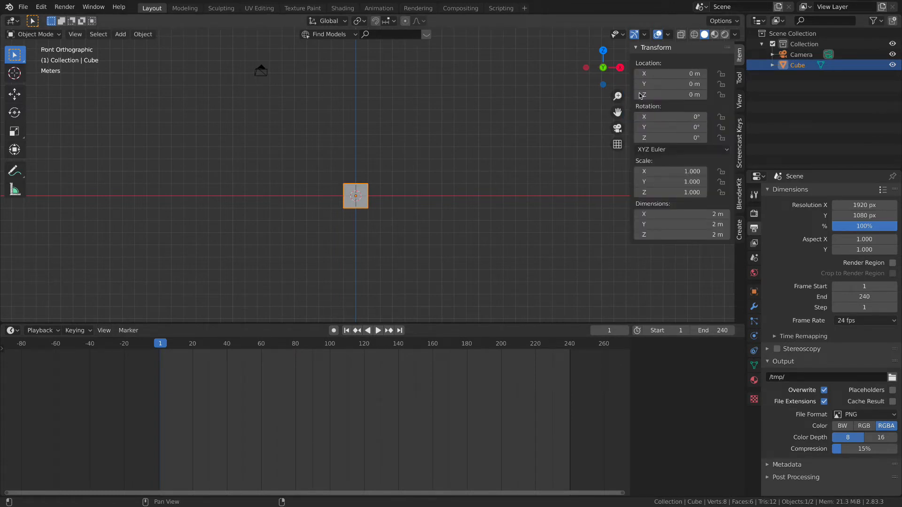
pyautogui.click(411, 228)
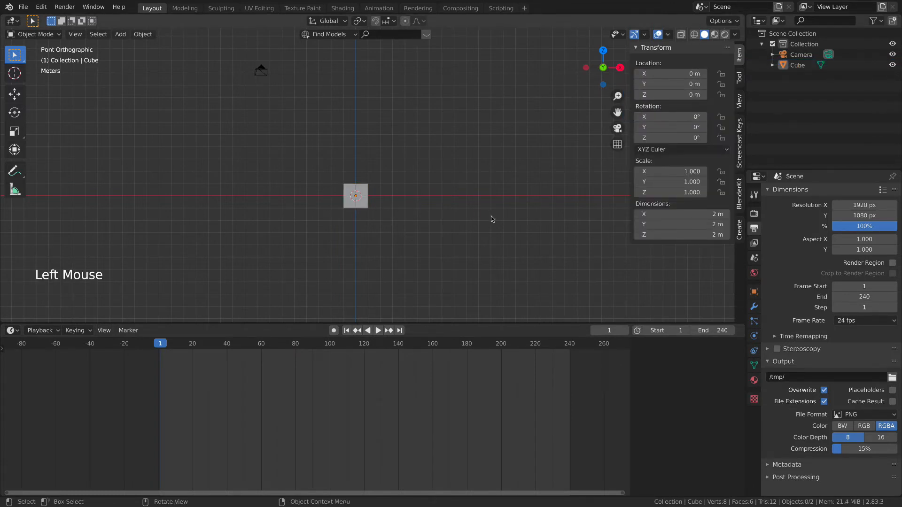
pyautogui.click(349, 204)
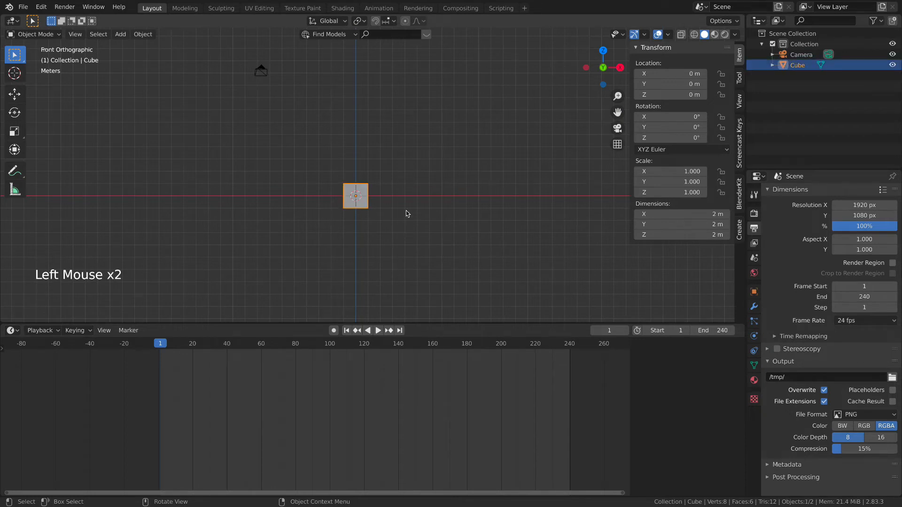
# Step: Enable auto keying and, at frame 60, move the cube to about X 9.21 m, Z 5.70 m
pyautogui.click(334, 331)
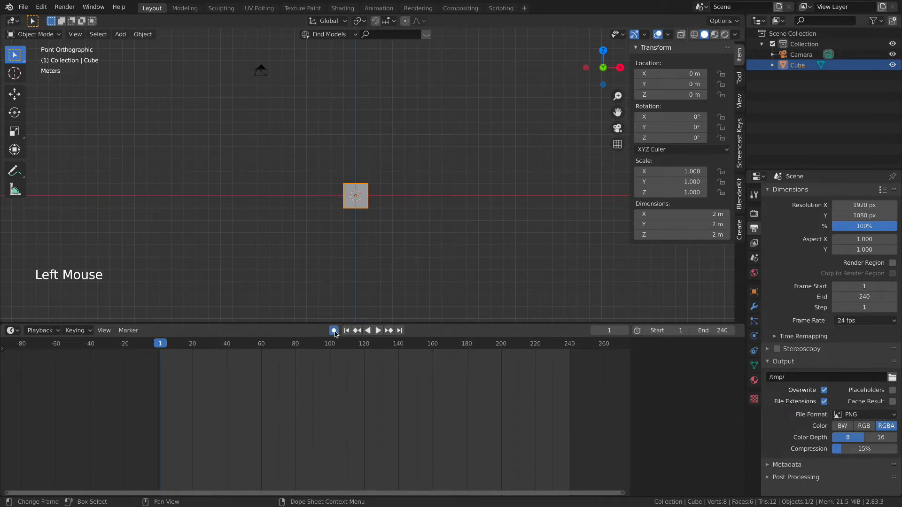
pyautogui.click(261, 348)
pyautogui.moveTo(260, 349)
pyautogui.mouseDown()
pyautogui.moveTo(182, 350)
pyautogui.moveTo(260, 353)
pyautogui.mouseUp()
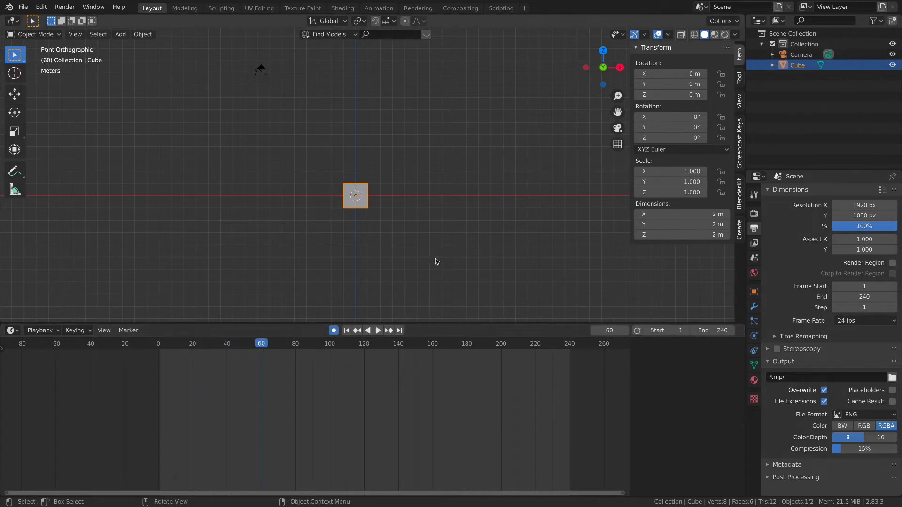
pyautogui.press('g')
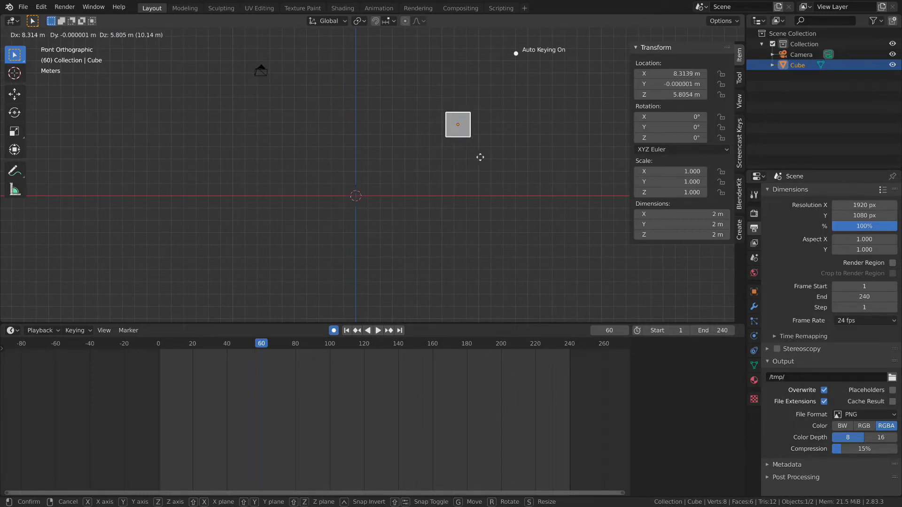
pyautogui.click(490, 158)
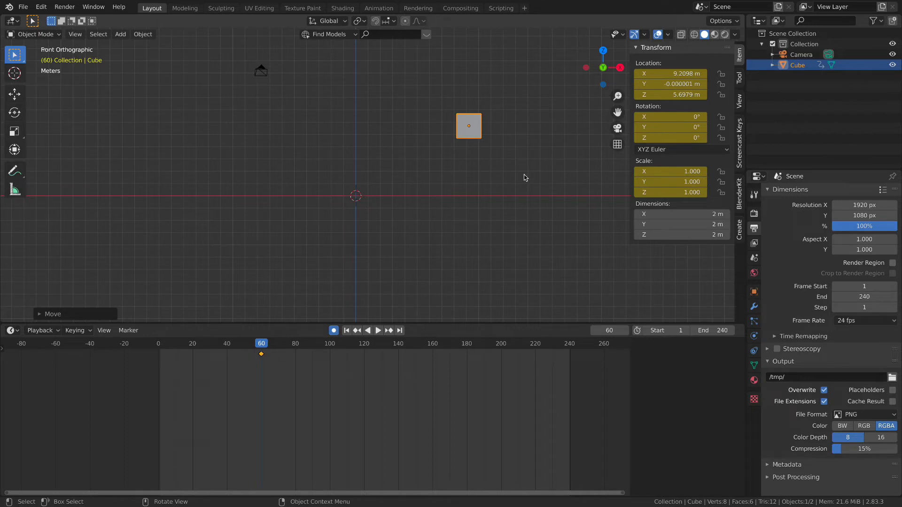
# Step: Rotate the cube to about -60.4° on Y and scale it up to about 2.85 at frame 60
pyautogui.press('r')
pyautogui.click(539, 110)
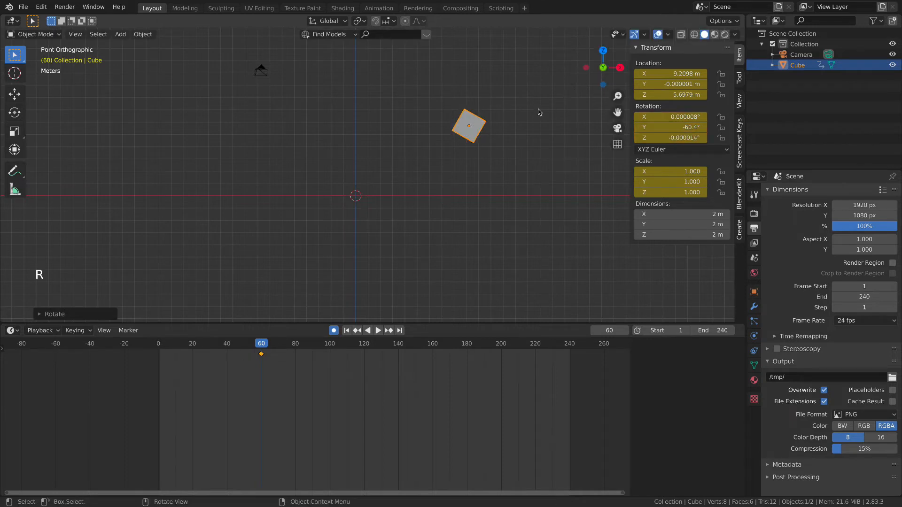
pyautogui.press('s')
pyautogui.click(630, 136)
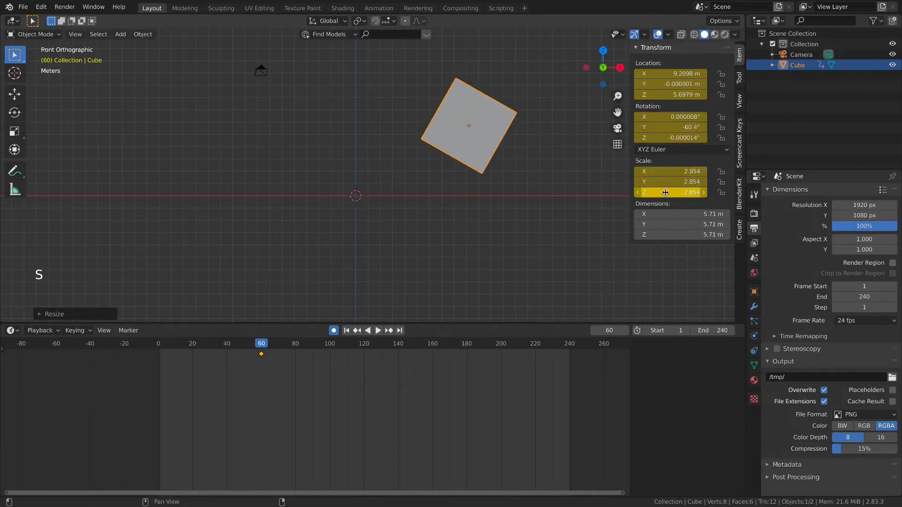
# Step: At frame 1, move the cube to about X -0.29 m, Z -0.32 m and scale it down to about 0.817
pyautogui.click(160, 350)
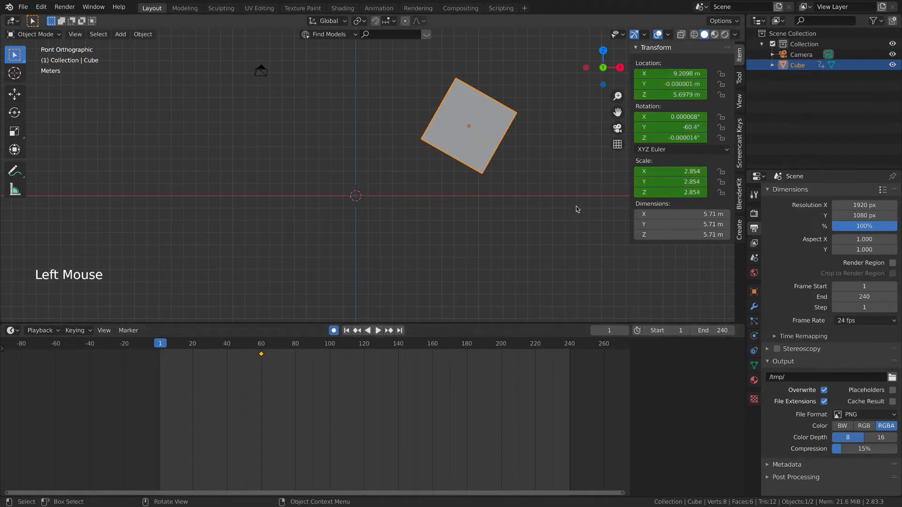
pyautogui.press('g')
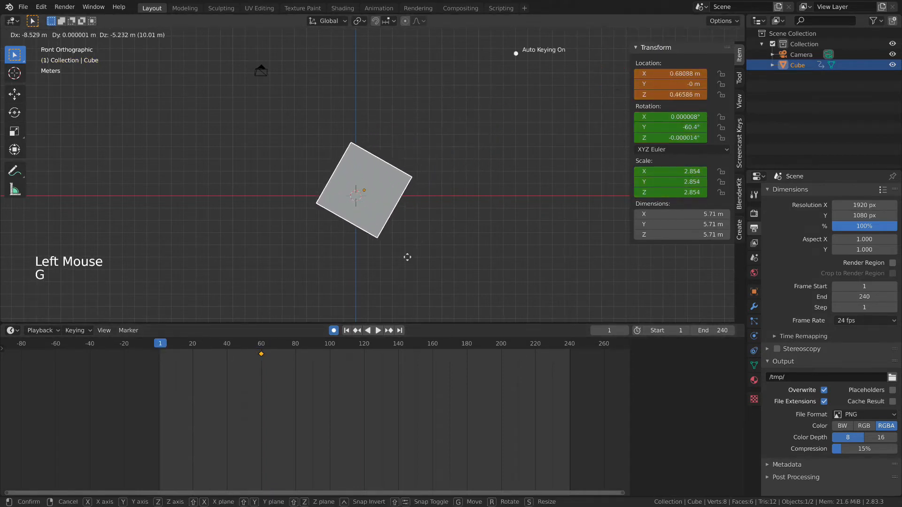
pyautogui.click(407, 258)
pyautogui.press('s')
# Step: Rotate the cube to about 7.83° on Y and place it at the origin at frame 1
pyautogui.press('r')
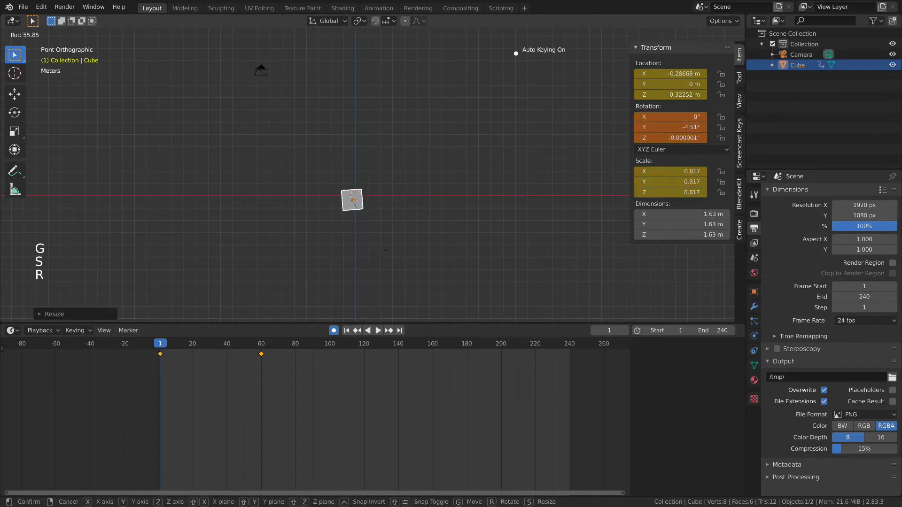
pyautogui.press('g')
pyautogui.press('r')
pyautogui.click(368, 252)
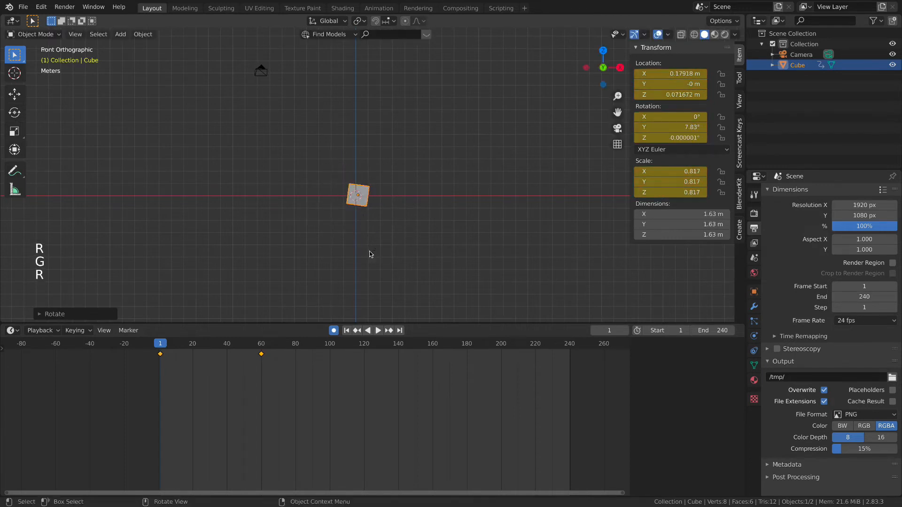
pyautogui.press('g')
pyautogui.click(381, 257)
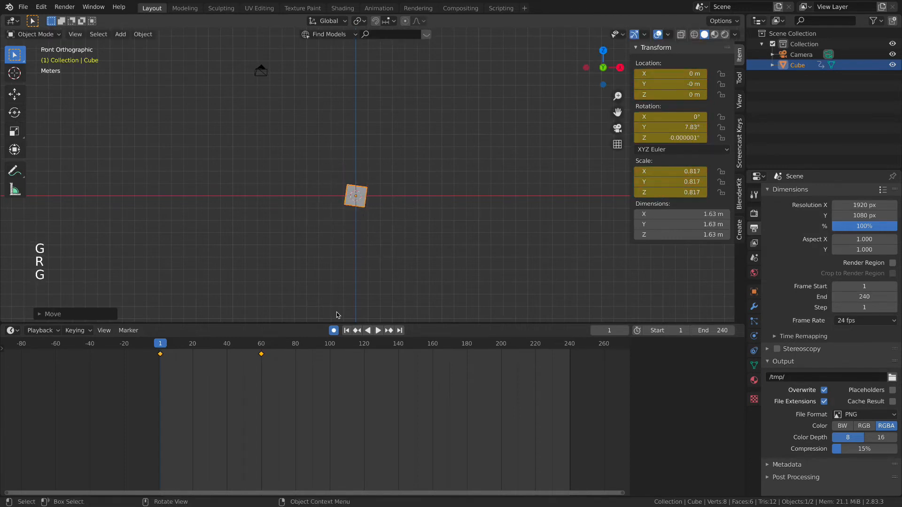
# Step: At frame 100, move the cube to about X 21.07 m, Z -0.75 m with auto keying on
pyautogui.click(330, 348)
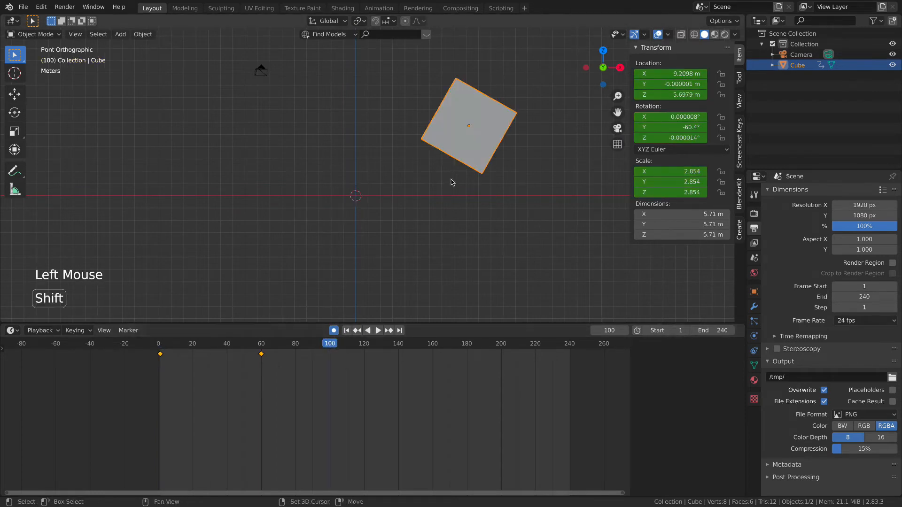
pyautogui.keyDown('shift'); pyautogui.moveTo(452, 186); pyautogui.dragTo(288, 157, button='middle'); pyautogui.keyUp('shift')
pyautogui.press('g')
# Step: Scale the cube up to about 6.873 and rotate it to about -145° on Y at frame 100
pyautogui.press('s')
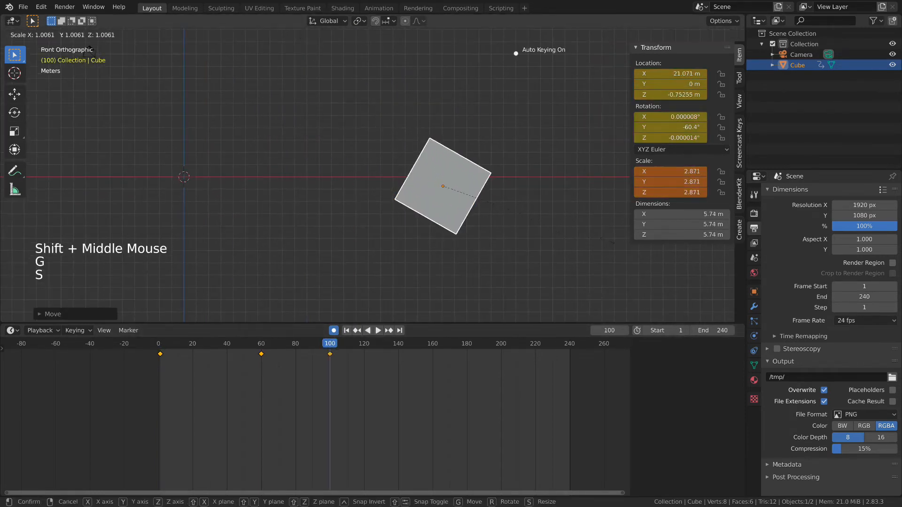
pyautogui.click(602, 240)
pyautogui.press('r')
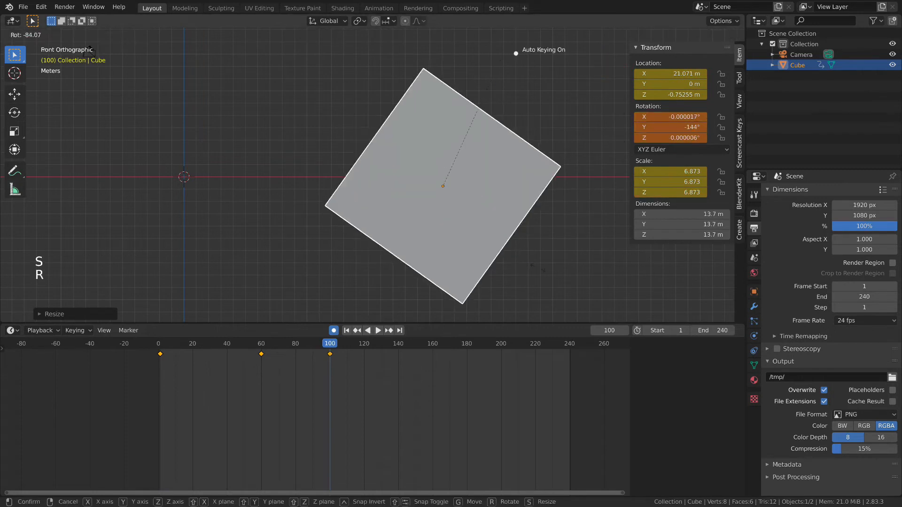
pyautogui.click(557, 264)
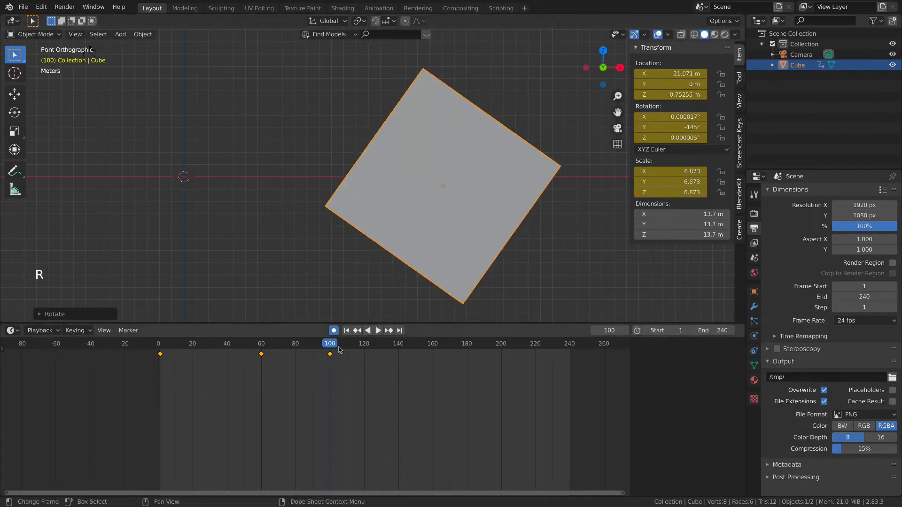
# Step: Play the cube's animation from frame 1 past the keyframe at frame 100 and stop playback
pyautogui.click(160, 349)
pyautogui.press('space')
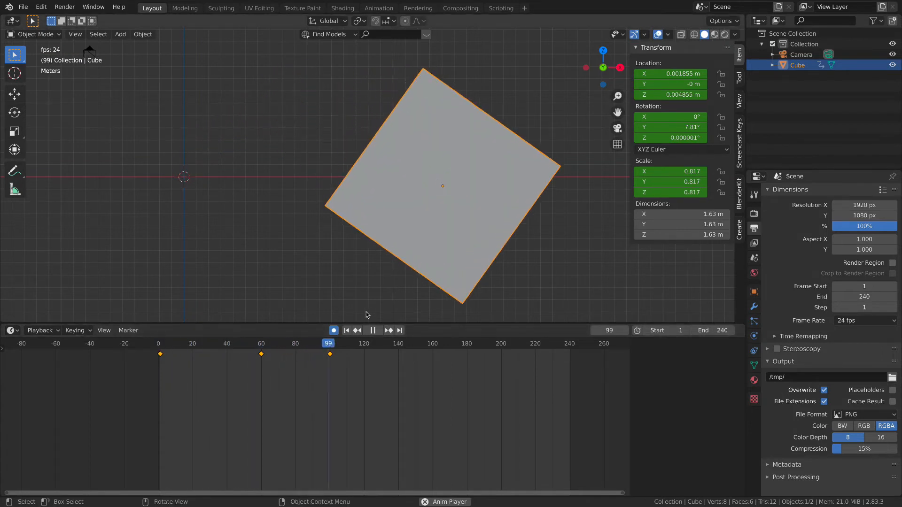
pyautogui.press('space')
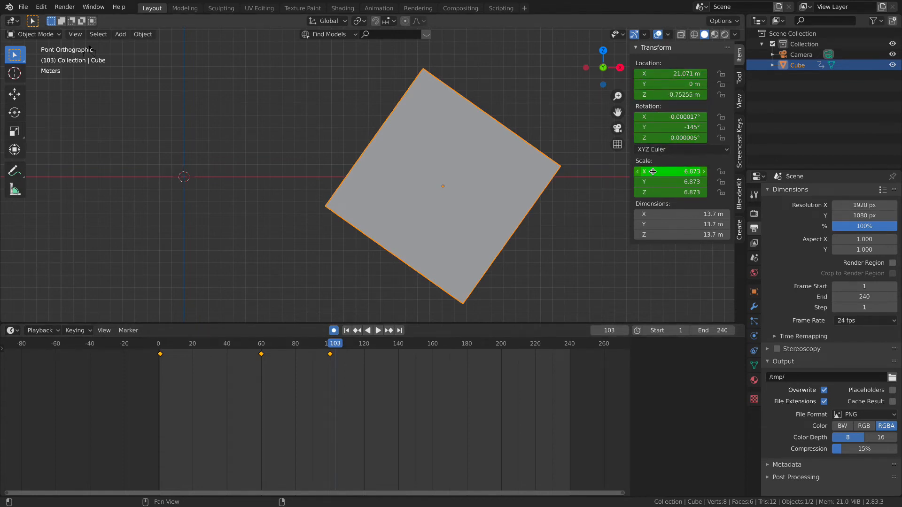
# Step: Disable auto keying and delete the cube's keyframes at frames 60 and 100
pyautogui.scroll(-3, 484, 183)
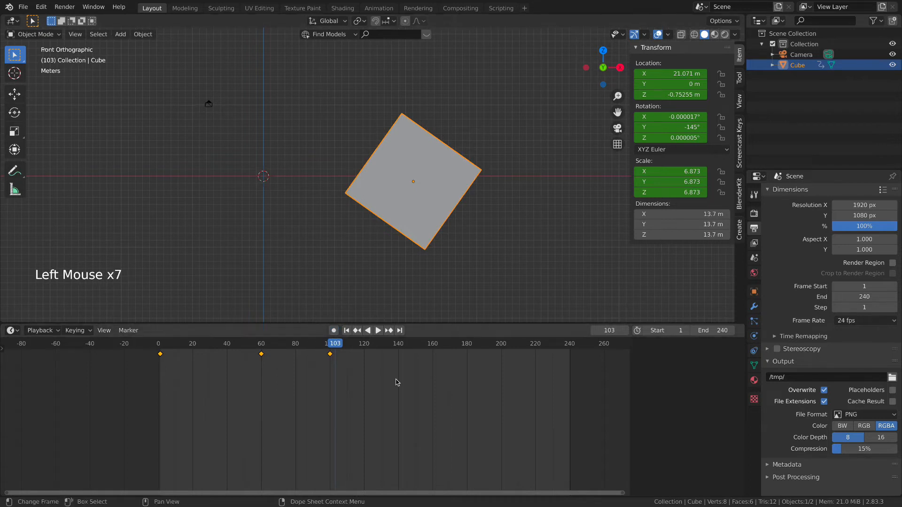
pyautogui.moveTo(393, 382); pyautogui.dragTo(183, 343)
pyautogui.press('x')
pyautogui.click(250, 365)
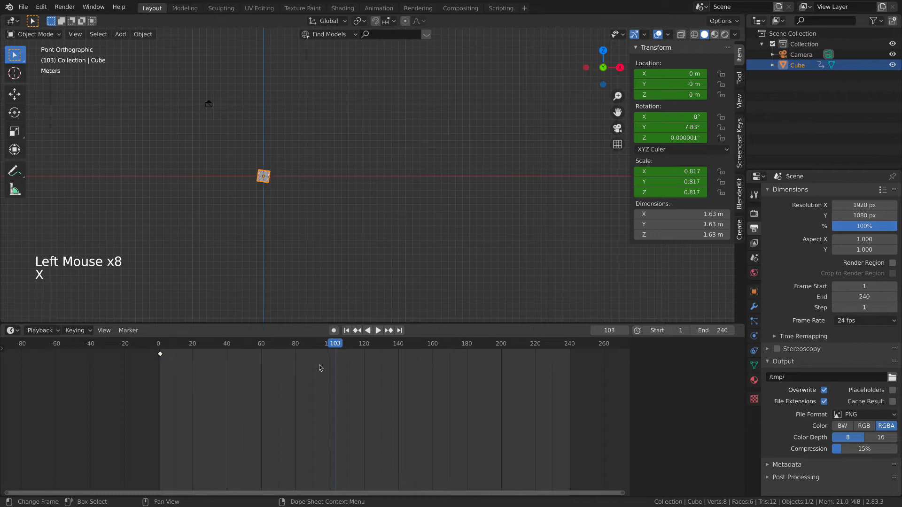
# Step: At frame 1, clear all of the cube's rotation, location and scale keyframes from its transform properties
pyautogui.click(160, 352)
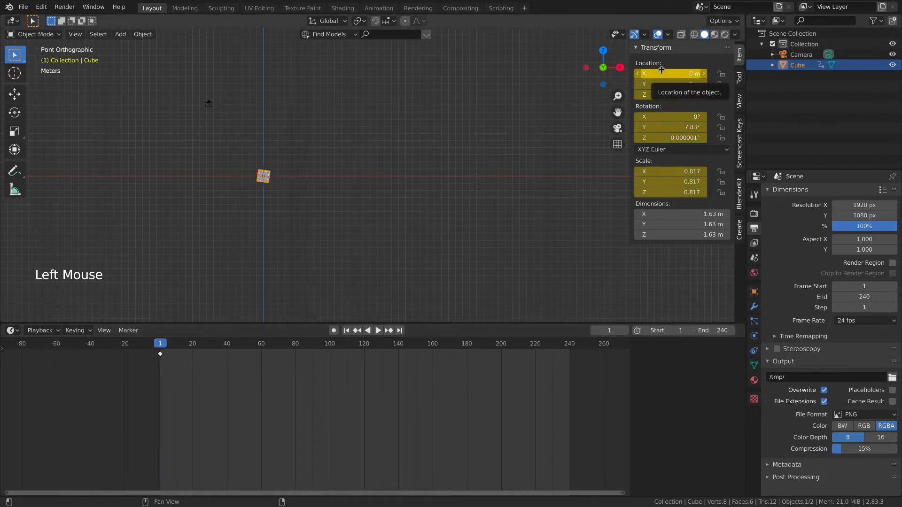
pyautogui.rightClick(679, 116)
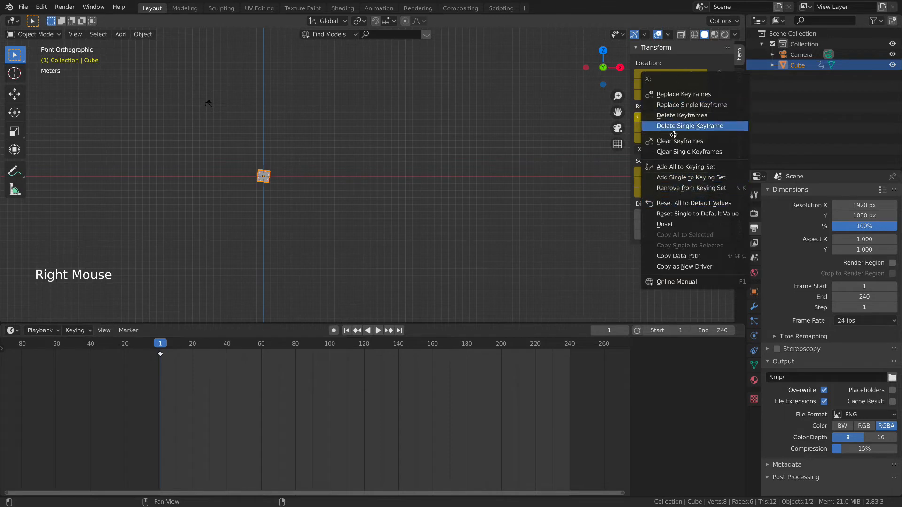
pyautogui.click(676, 151)
pyautogui.rightClick(682, 89)
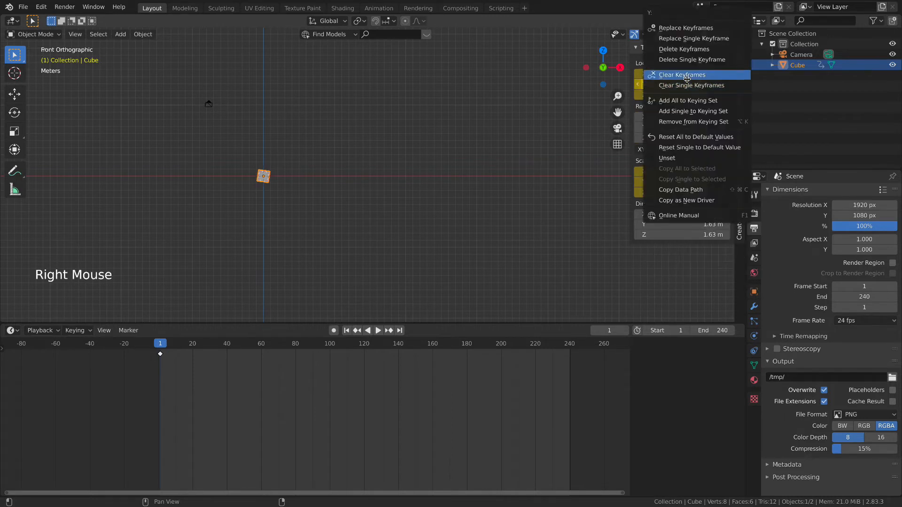
pyautogui.click(687, 78)
pyautogui.rightClick(676, 192)
pyautogui.click(678, 191)
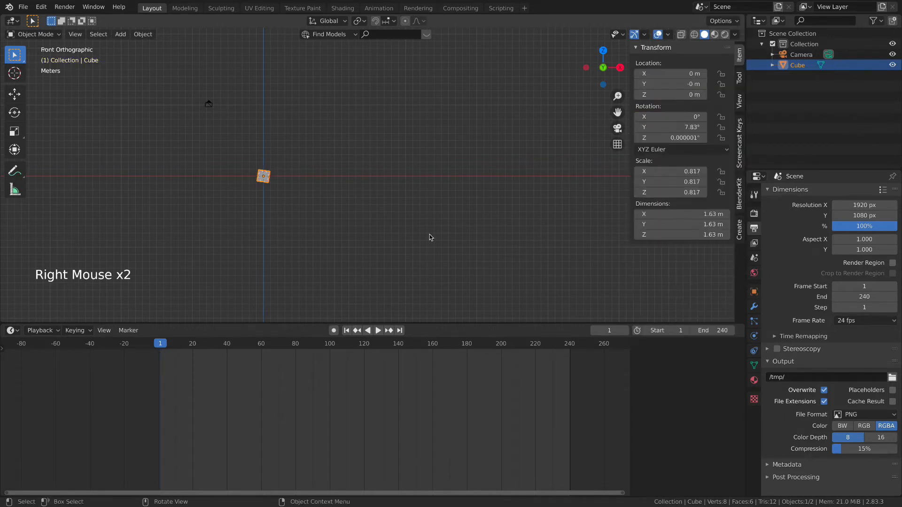
# Step: Reset the cube's rotation to 0° and its scale to 1.000 on all three axes
pyautogui.scroll(5, 276, 187)
pyautogui.keyDown('shift'); pyautogui.moveTo(276, 187); pyautogui.dragTo(393, 220, button='middle'); pyautogui.keyUp('shift')
pyautogui.click(669, 117)
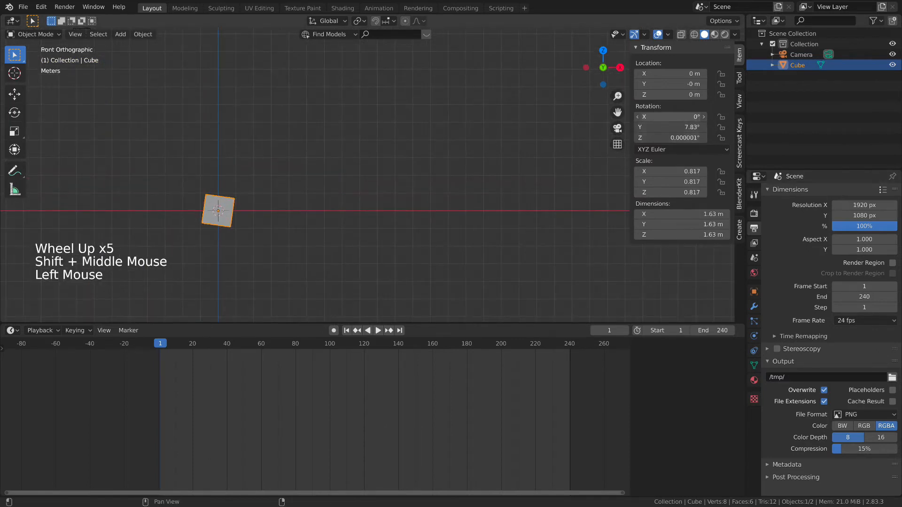
pyautogui.moveTo(670, 117); pyautogui.dragTo(669, 138)
pyautogui.write('0')
pyautogui.press('Return')
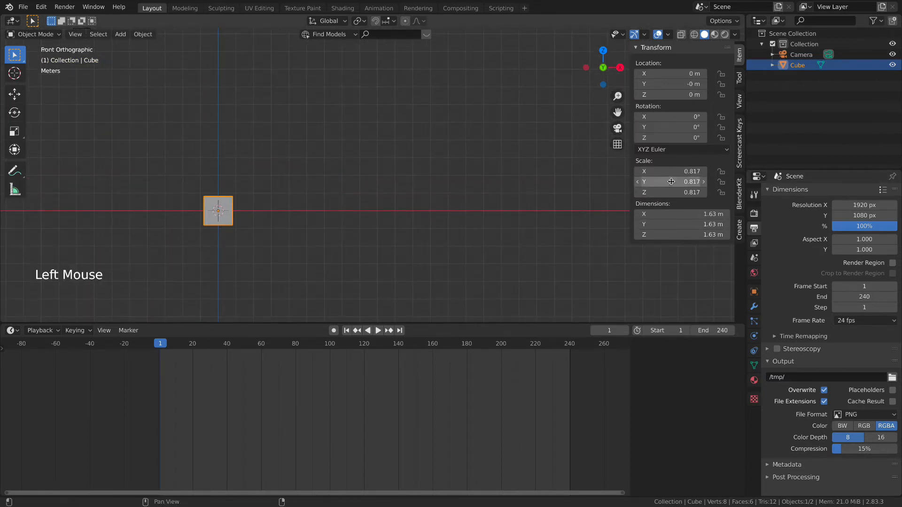
pyautogui.moveTo(671, 181); pyautogui.dragTo(666, 172)
pyautogui.press('Return')
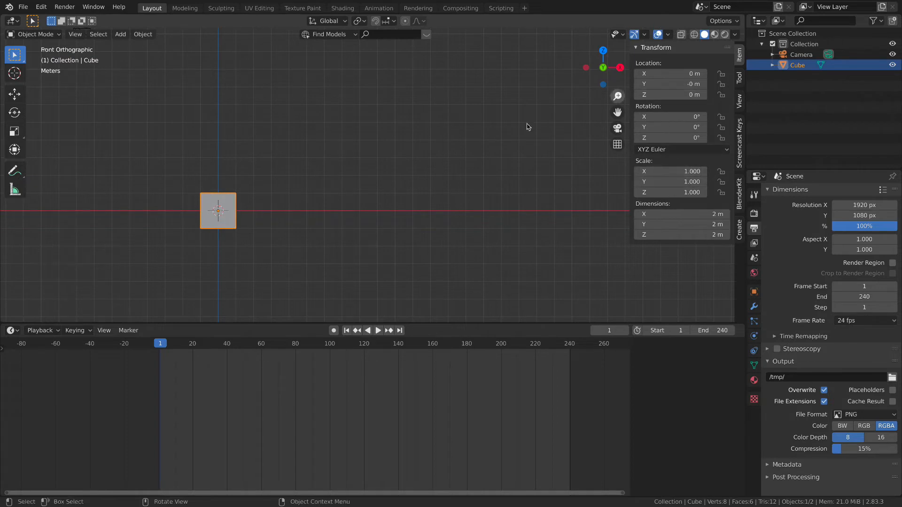
# Step: Orbit to an angled perspective view of the cube and shrink the timeline area to enlarge the 3D viewport
pyautogui.keyDown('shift'); pyautogui.moveTo(257, 209); pyautogui.dragTo(389, 194, button='middle'); pyautogui.keyUp('shift')
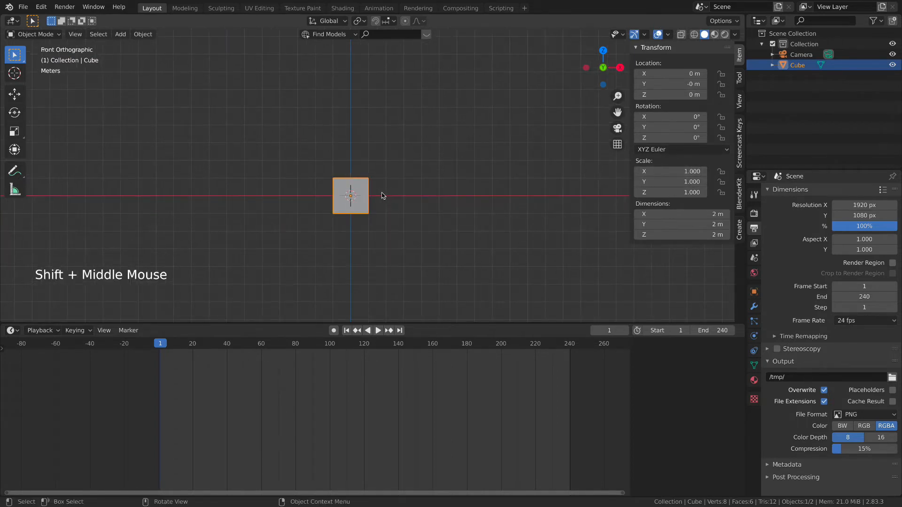
pyautogui.press('i')
pyautogui.moveTo(270, 289); pyautogui.dragTo(457, 329, button='middle')
pyautogui.click(461, 325)
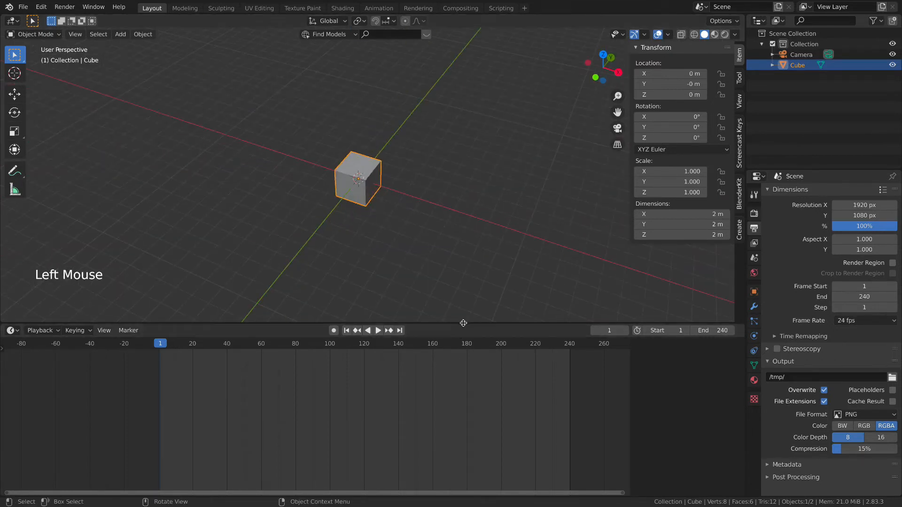
pyautogui.moveTo(461, 324); pyautogui.dragTo(462, 382)
# Step: Move the cube along the X axis to about -11.5 m
pyautogui.scroll(-2, 394, 208)
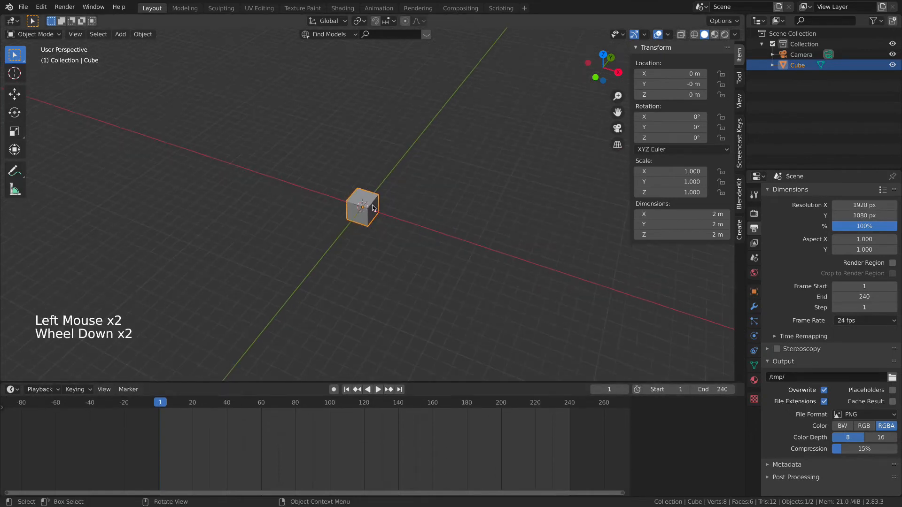
pyautogui.press('g')
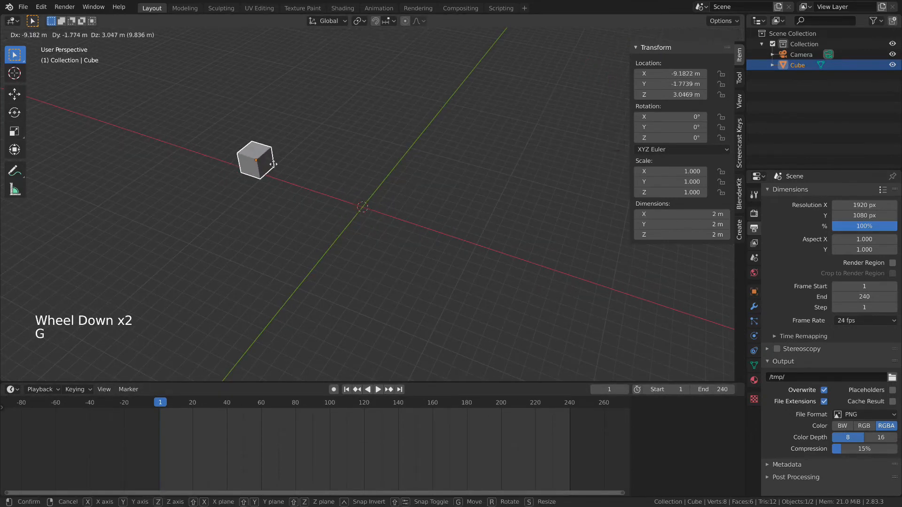
pyautogui.press('x')
pyautogui.click(281, 176)
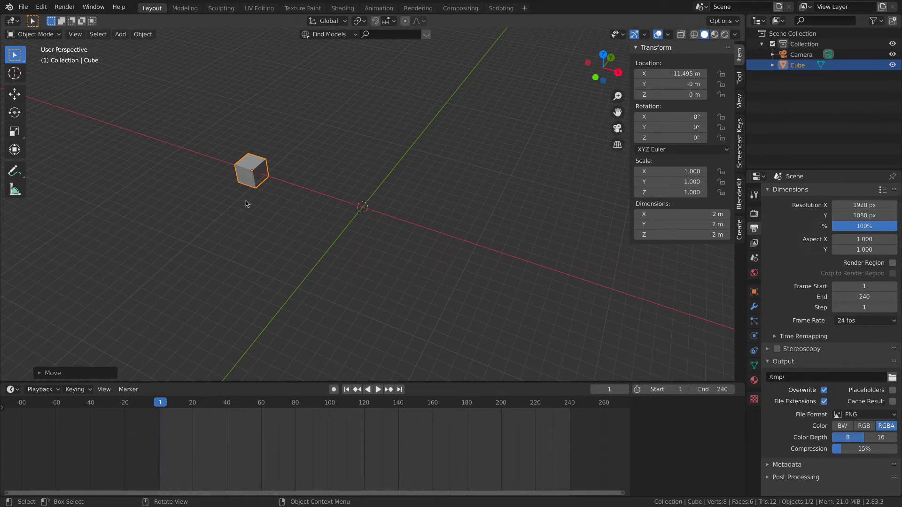
# Step: Insert a LocScale keyframe for the cube at frame 1 and delete it again
pyautogui.press('i')
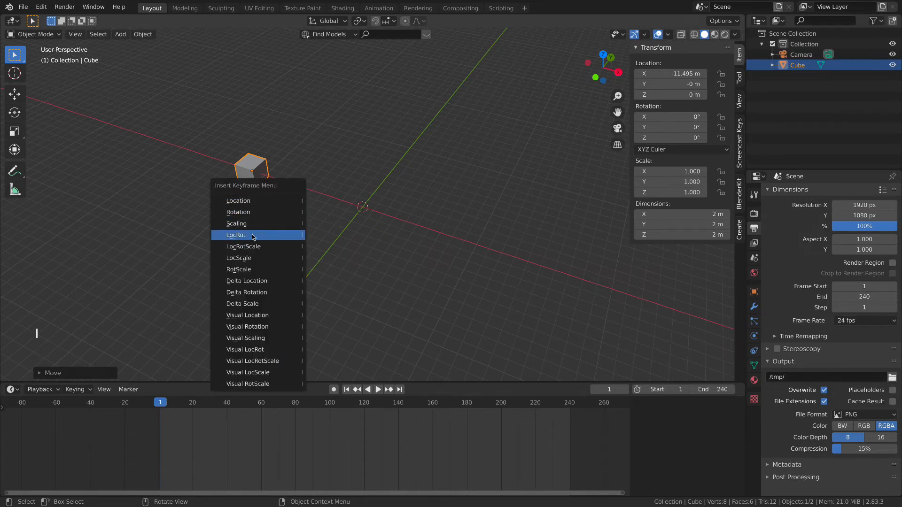
pyautogui.click(254, 259)
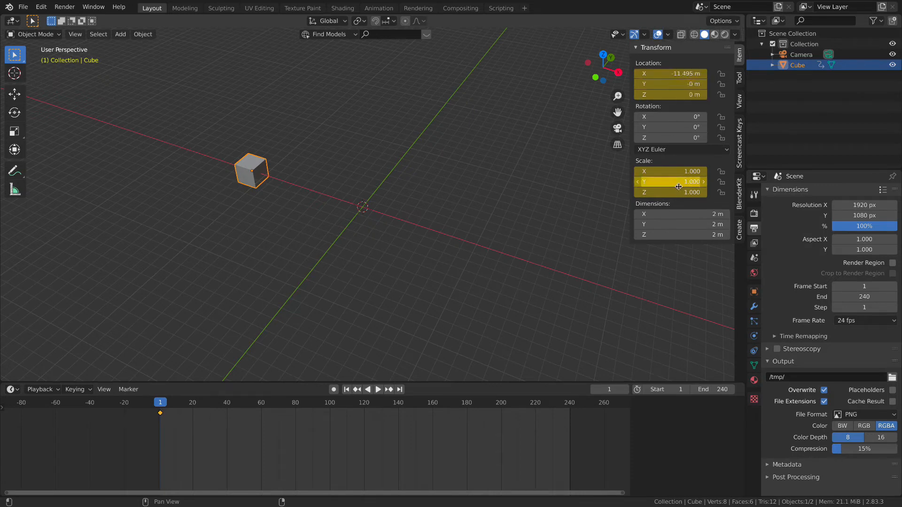
pyautogui.press('x')
pyautogui.click(171, 425)
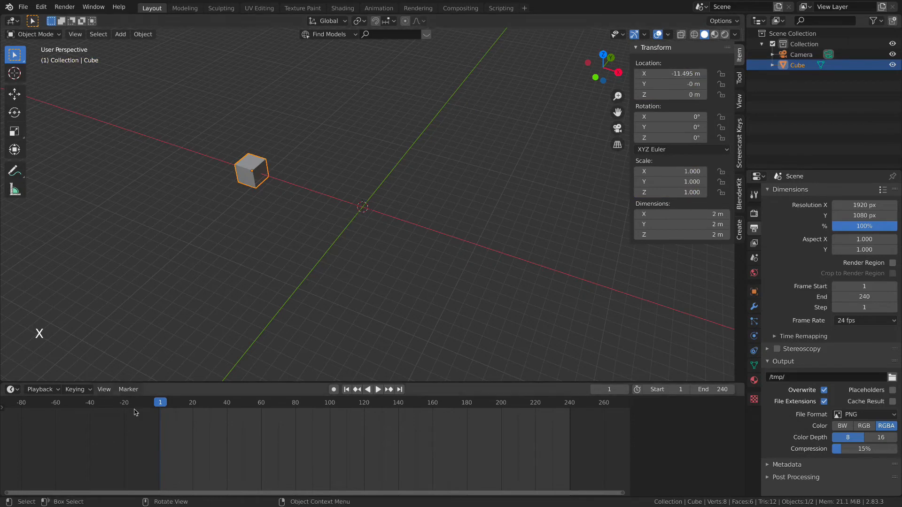
# Step: Keyframe the cube's location, scale and rotation properties individually at frame 1, and undo the rotation keyframe
pyautogui.moveTo(179, 425); pyautogui.dragTo(197, 444, button='middle')
pyautogui.scroll(3, 224, 427)
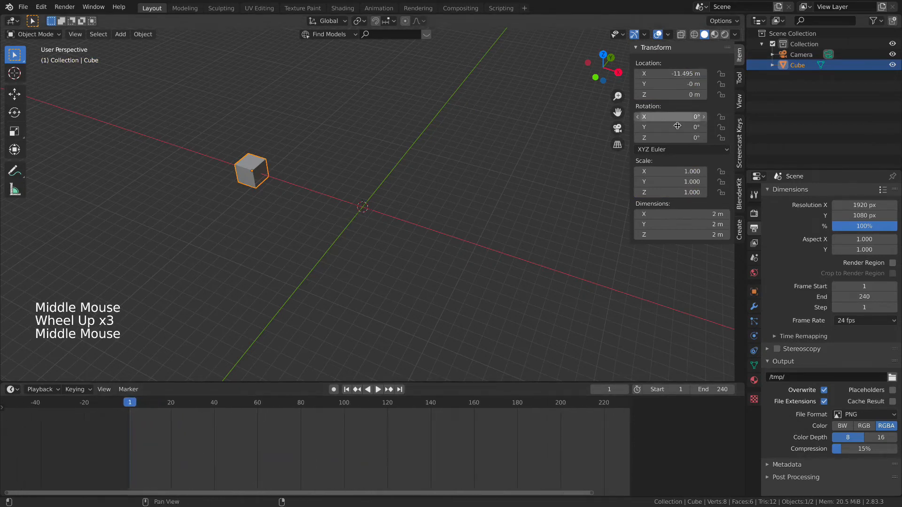
pyautogui.press('i')
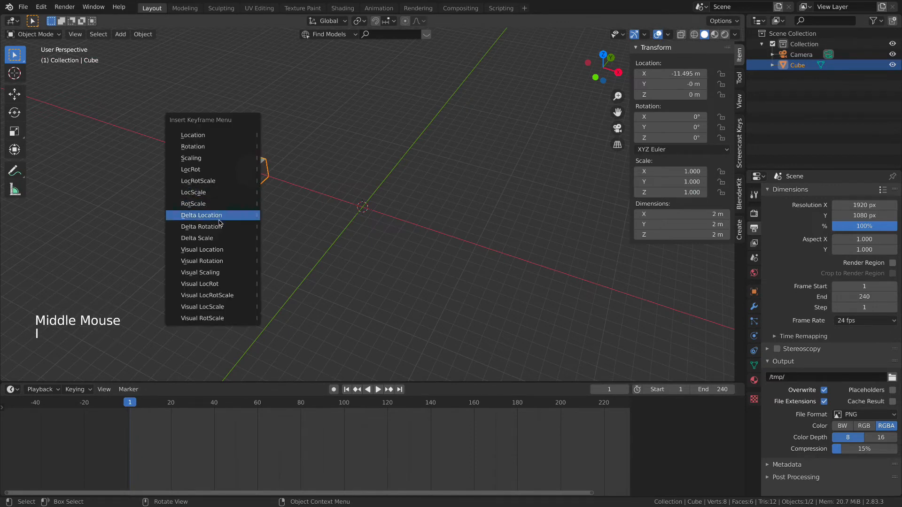
pyautogui.press('i')
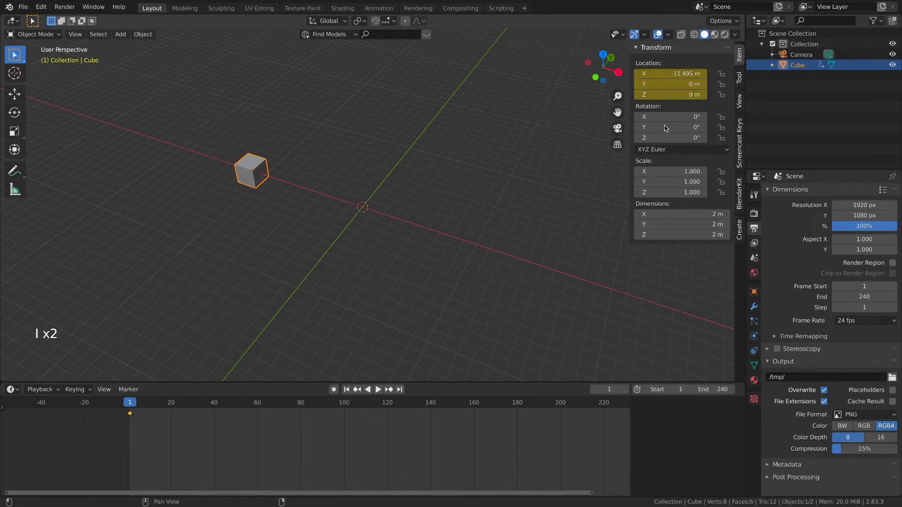
pyautogui.press('i')
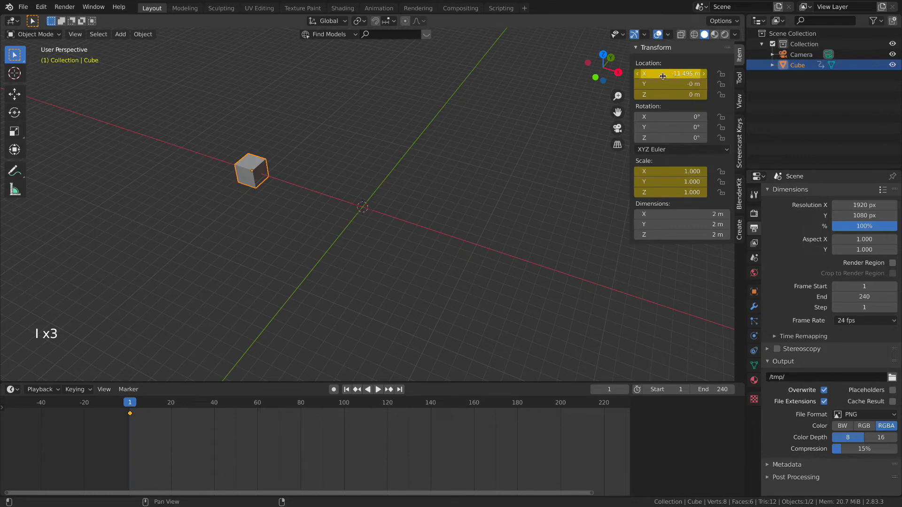
pyautogui.press('i')
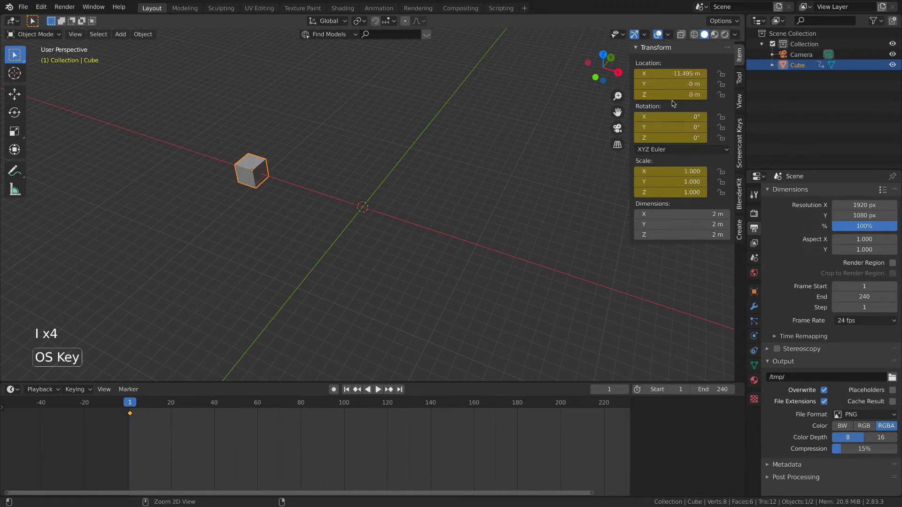
pyautogui.press('super+z')
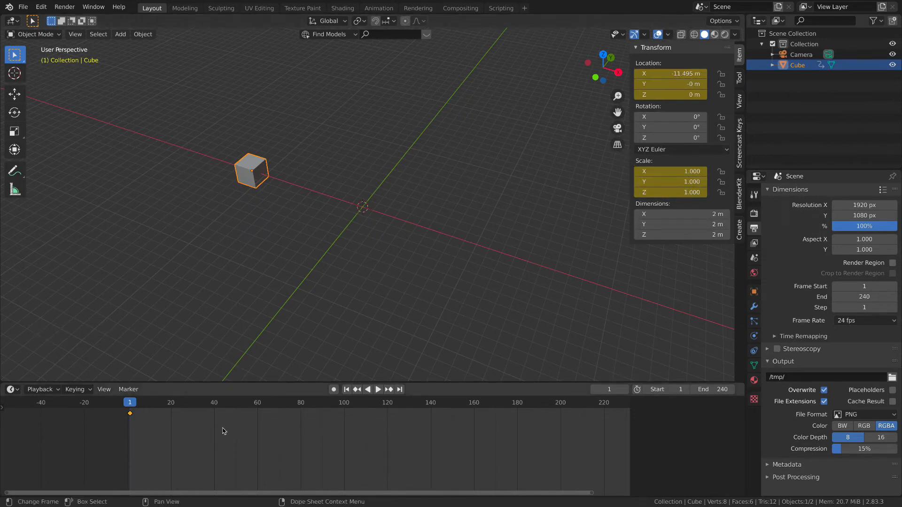
# Step: Go to frame 100 and move the cube along the X axis to about 12.3 m
pyautogui.click(253, 408)
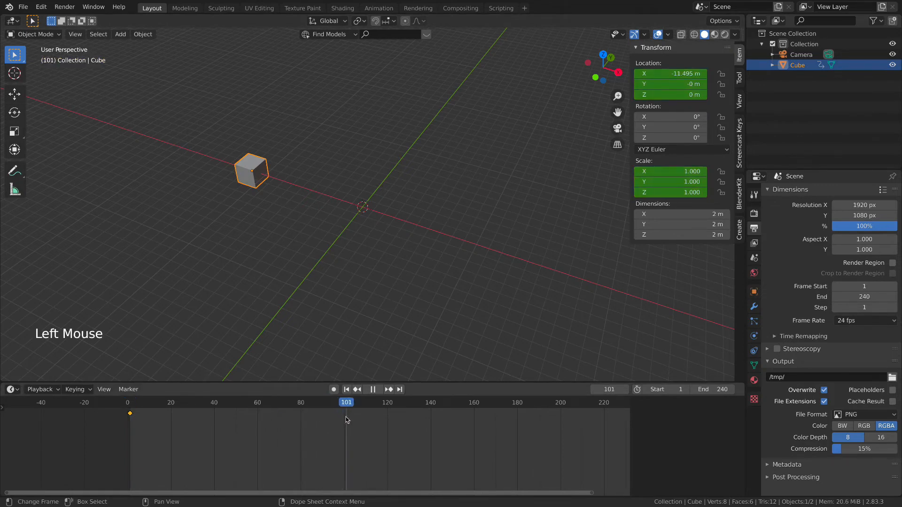
pyautogui.press('g')
pyautogui.press('x')
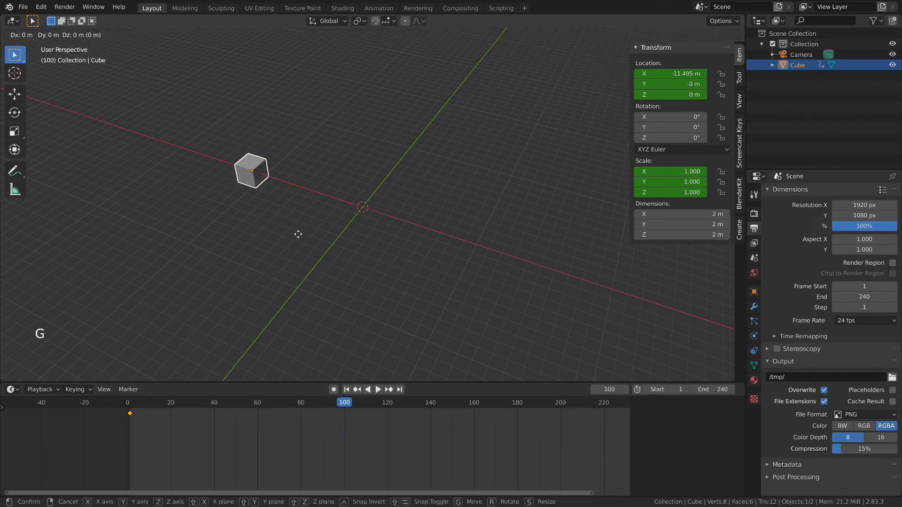
pyautogui.click(548, 326)
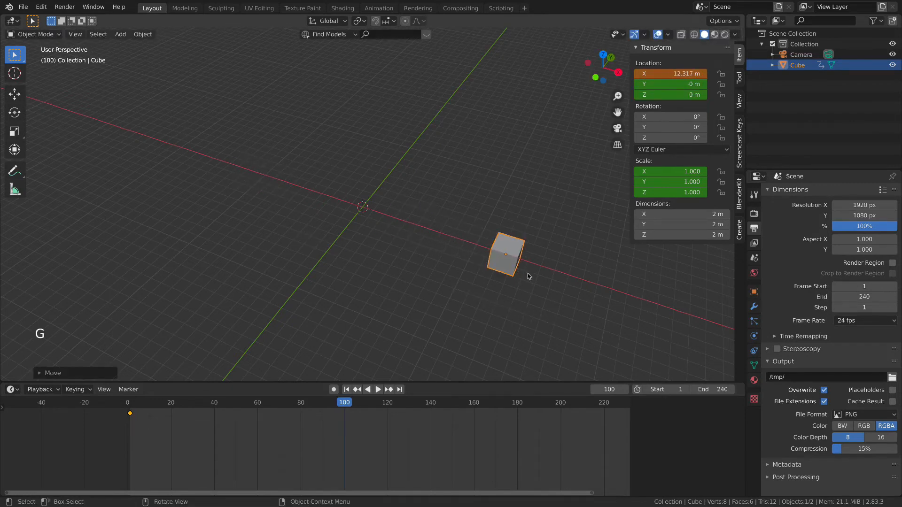
# Step: Set the cube's scale to 1.5 on the X, Y and Z axes
pyautogui.click(677, 171)
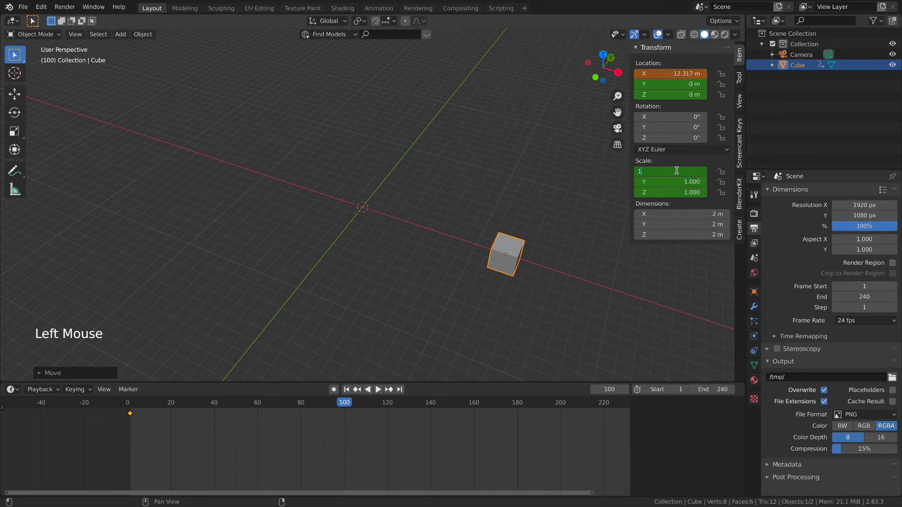
pyautogui.write('1.5')
pyautogui.press('Return')
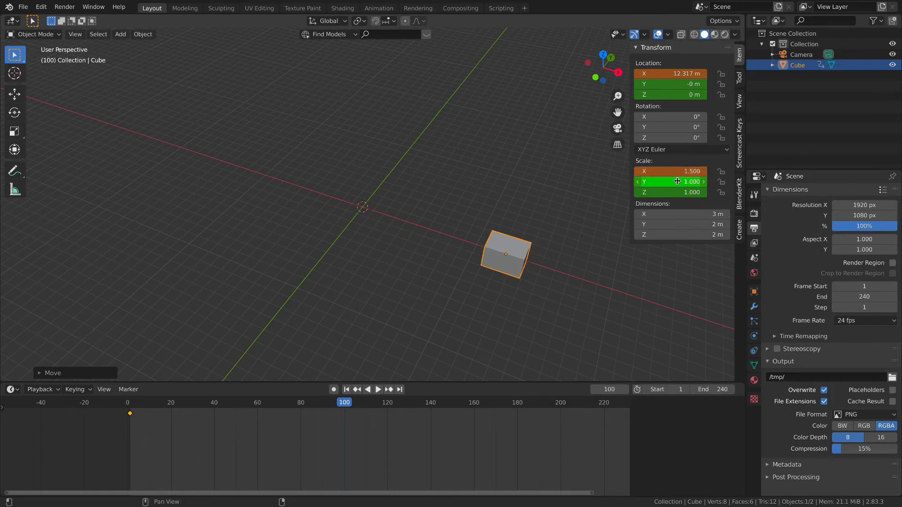
pyautogui.click(677, 182)
pyautogui.moveTo(673, 171)
pyautogui.mouseDown()
pyautogui.moveTo(672, 192)
pyautogui.moveTo(674, 172)
pyautogui.mouseUp()
pyautogui.click(675, 172)
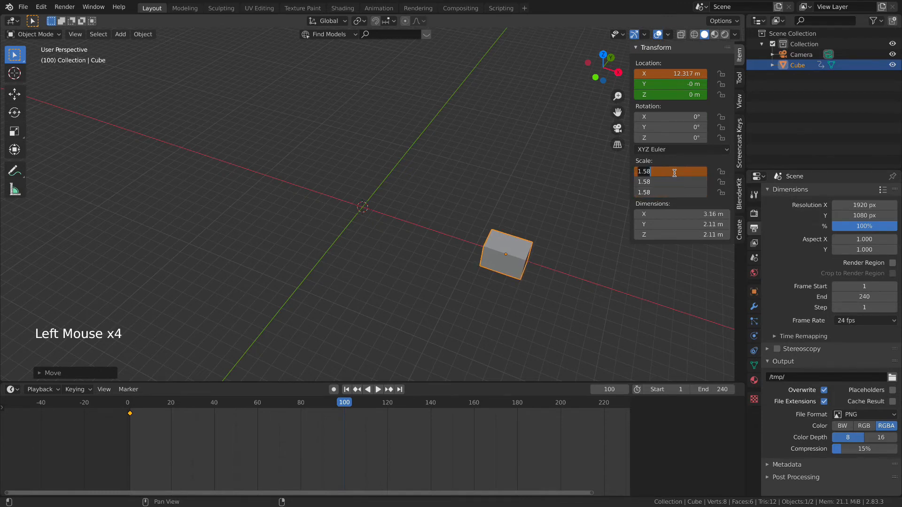
pyautogui.write('1.5')
pyautogui.press('Return')
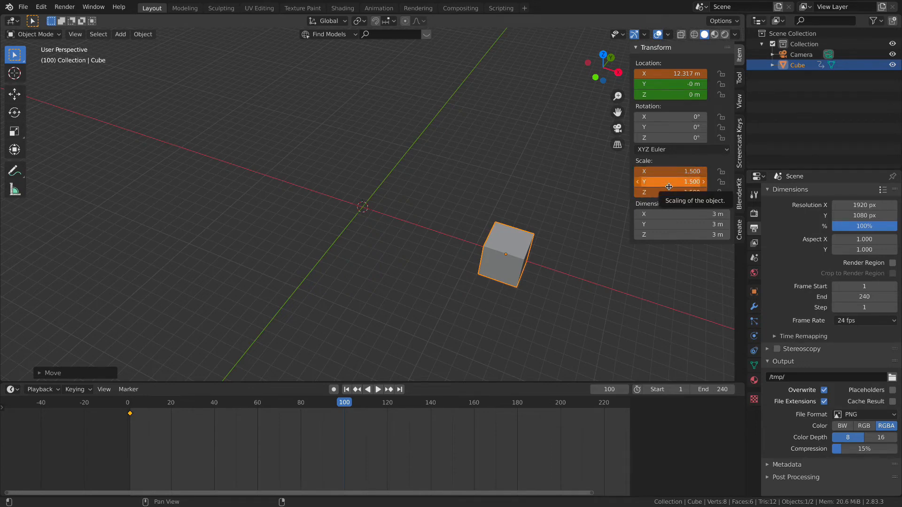
# Step: Keyframe the cube's scale and location separately at frame 100, and play the animation from the start
pyautogui.press('i')
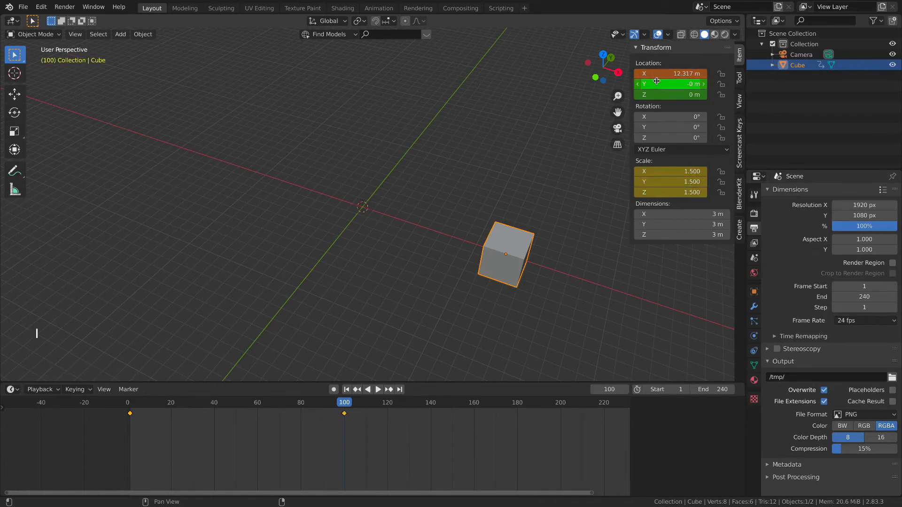
pyautogui.press('i')
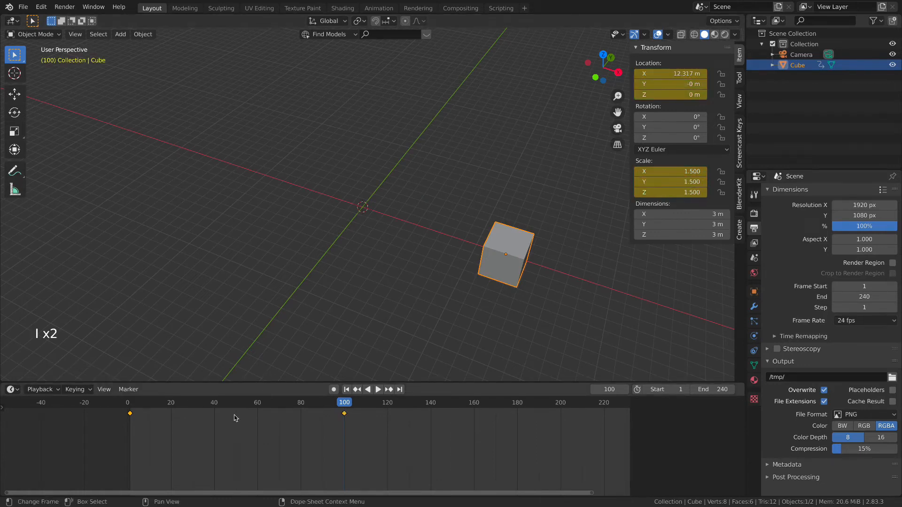
pyautogui.click(135, 404)
pyautogui.press('space')
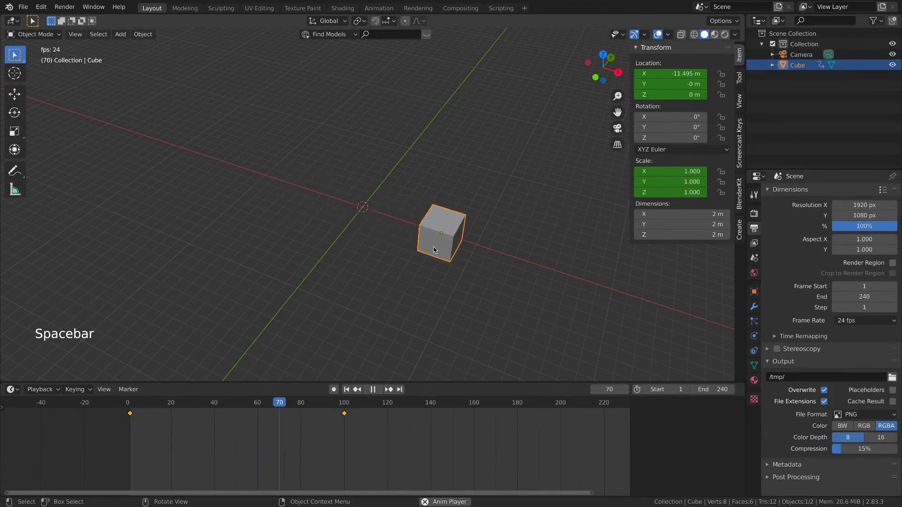
pyautogui.press('space')
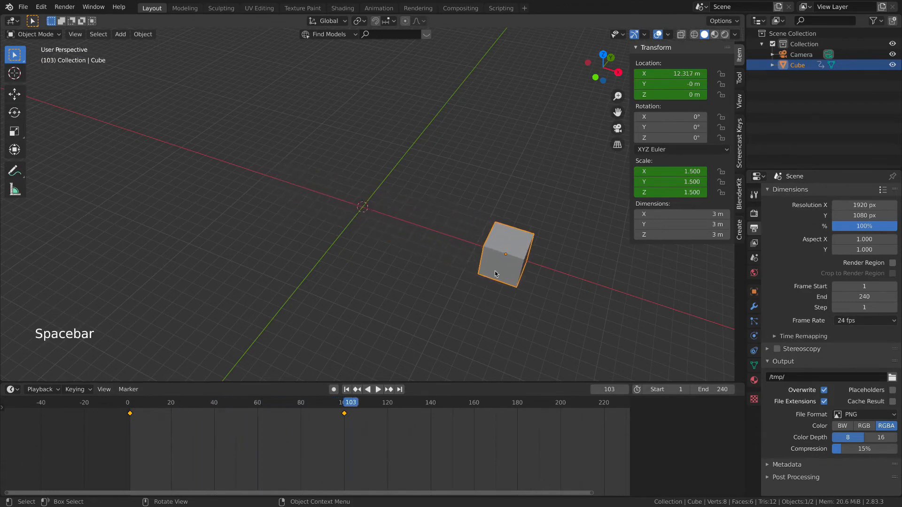
# Step: At frame 1, shrink the cube's scale to about 0.31 on all axes and keyframe it, then play the result
pyautogui.click(131, 409)
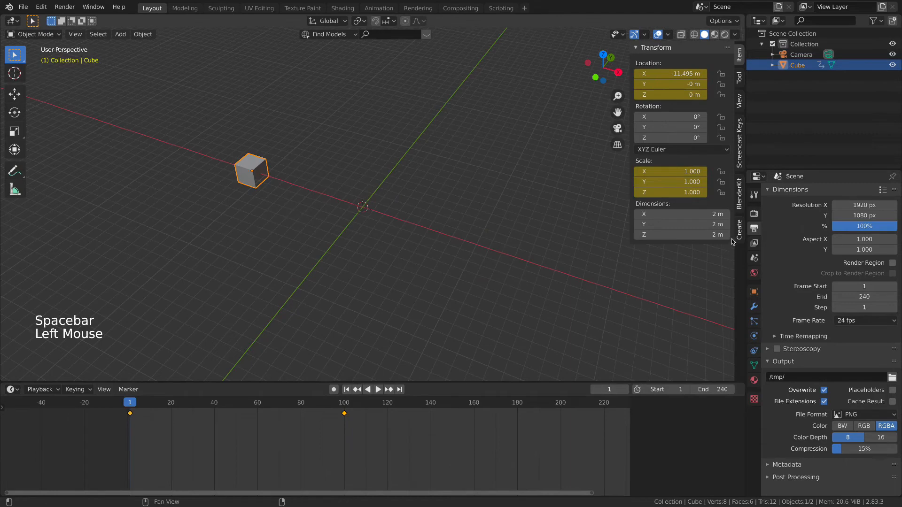
pyautogui.moveTo(681, 169); pyautogui.dragTo(700, 192)
pyautogui.press('Escape')
pyautogui.press('Escape')
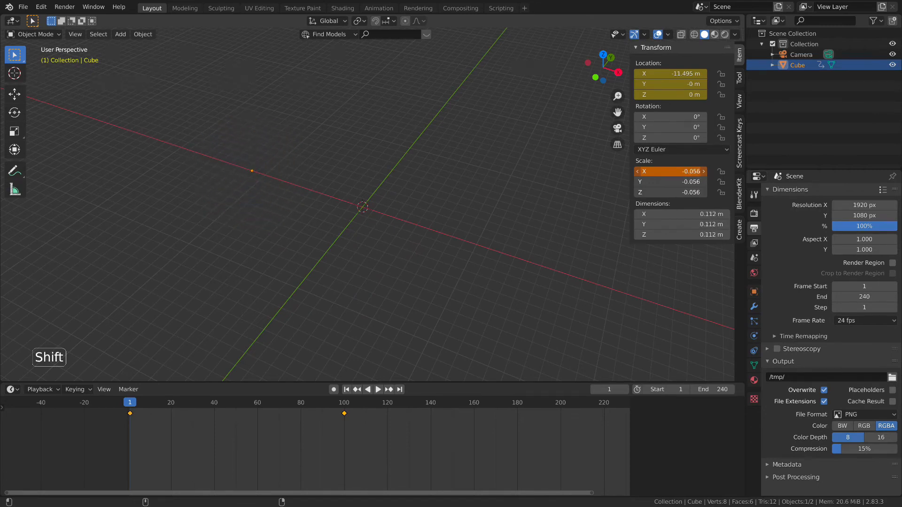
pyautogui.keyDown('shift'); pyautogui.moveTo(681, 192); pyautogui.dragTo(675, 171); pyautogui.keyUp('shift')
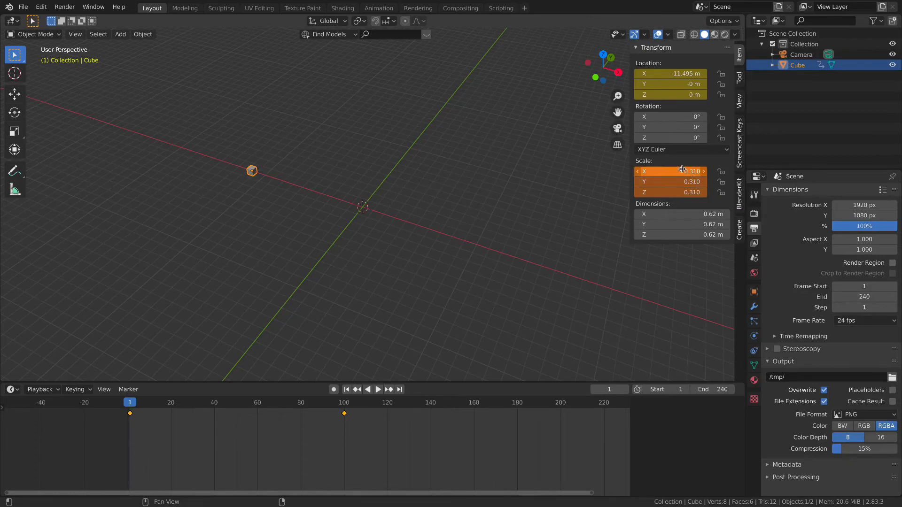
pyautogui.press('i')
pyautogui.press('space')
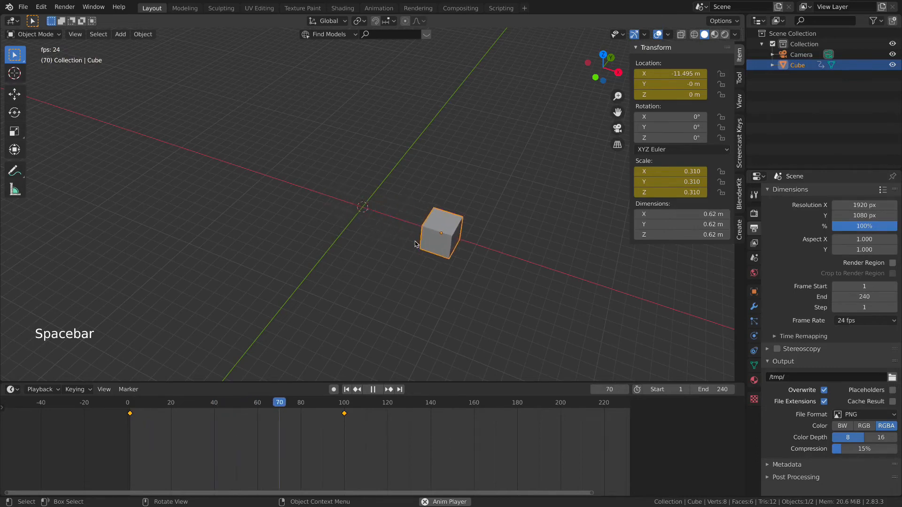
pyautogui.press('space')
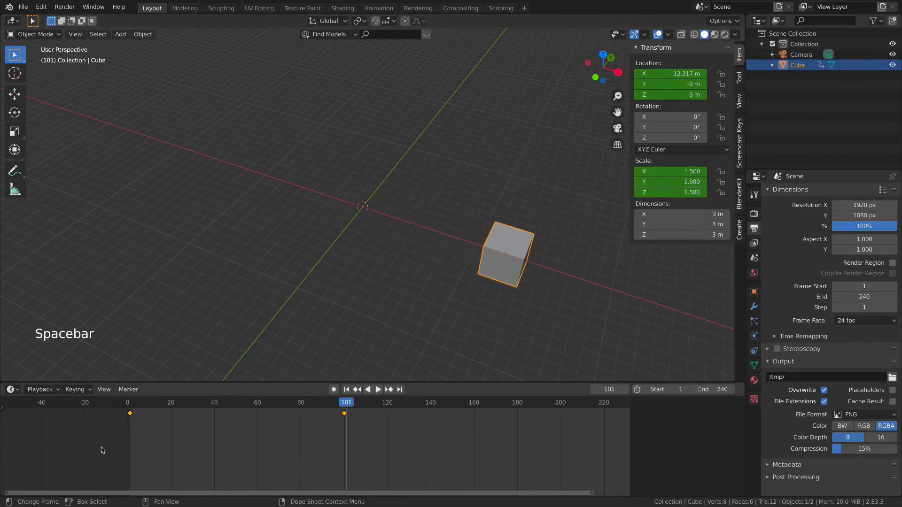
# Step: Duplicate the frame 1 keyframe to frame 240 and play back the animation
pyautogui.moveTo(167, 453); pyautogui.dragTo(113, 411)
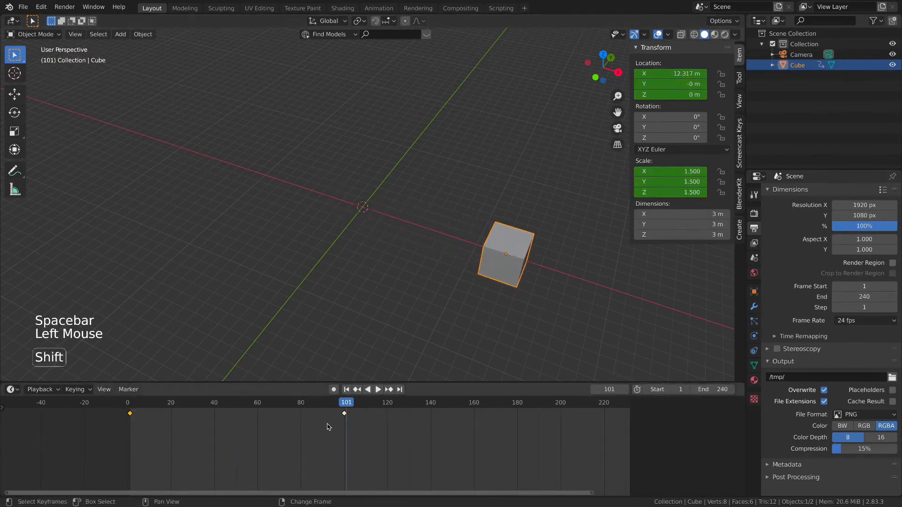
pyautogui.hotkey('shift', 'd')
pyautogui.click(168, 454)
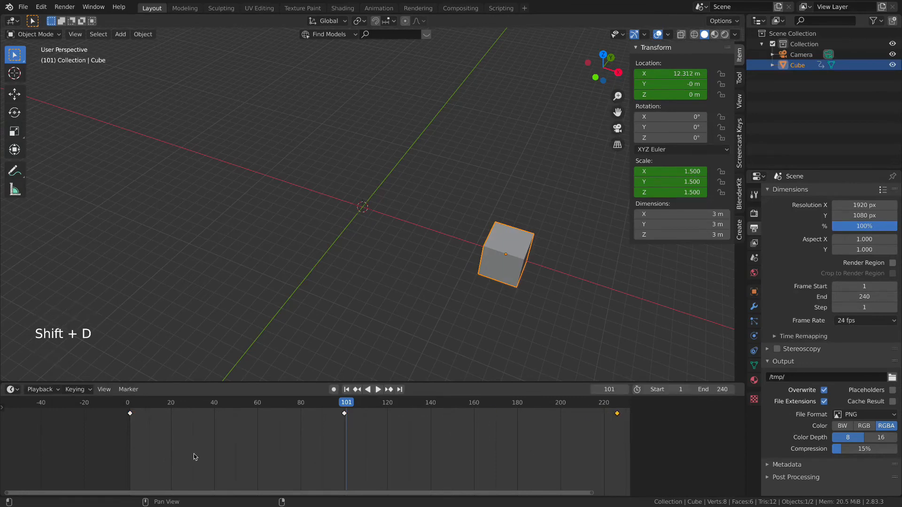
pyautogui.scroll(-3, 338, 462)
pyautogui.moveTo(338, 463); pyautogui.dragTo(289, 463, button='middle')
pyautogui.press('g')
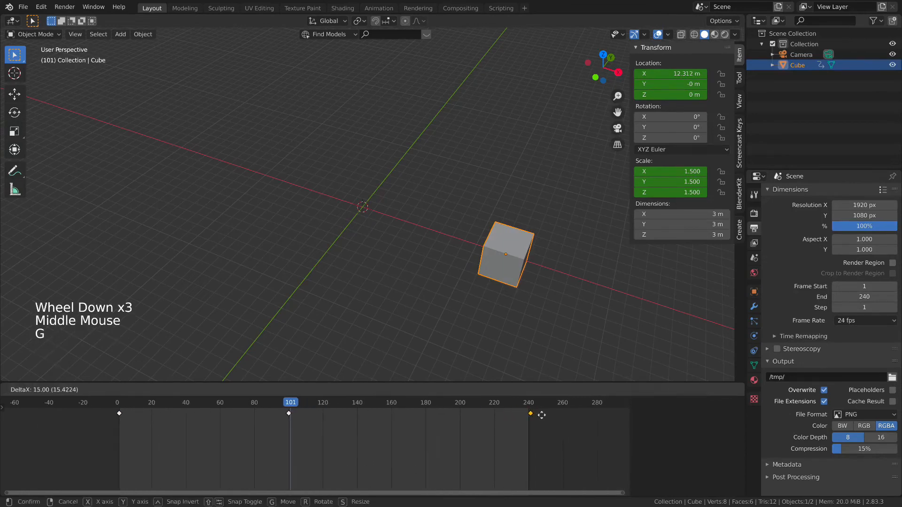
pyautogui.click(540, 417)
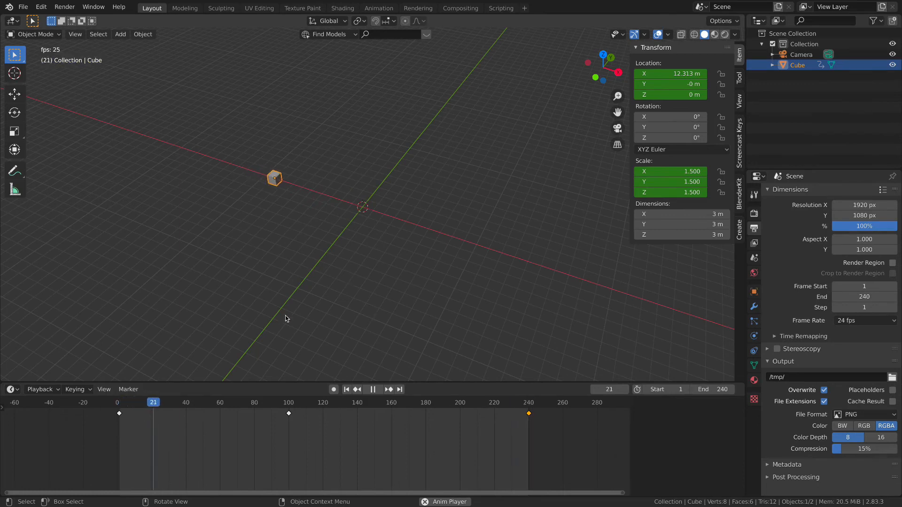
pyautogui.press('space')
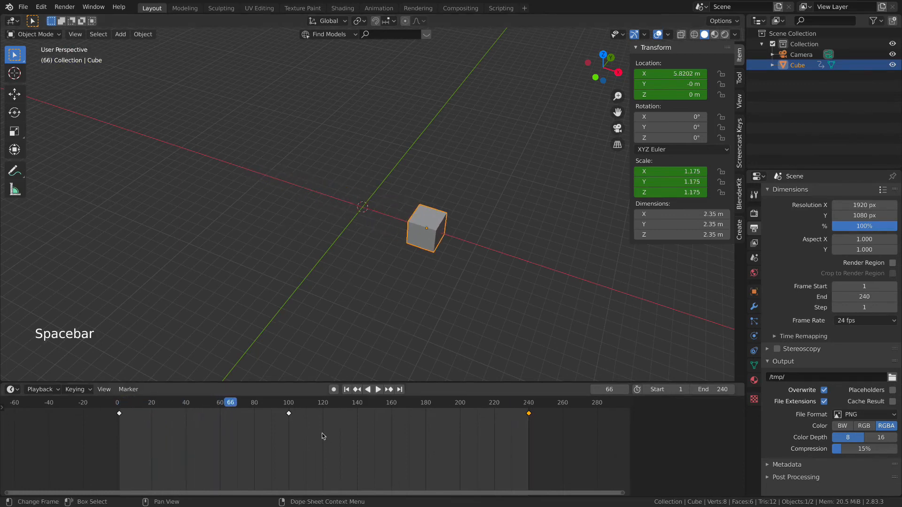
# Step: Move the middle keyframe from frame 100 to frame 120
pyautogui.click(288, 413)
pyautogui.press('g')
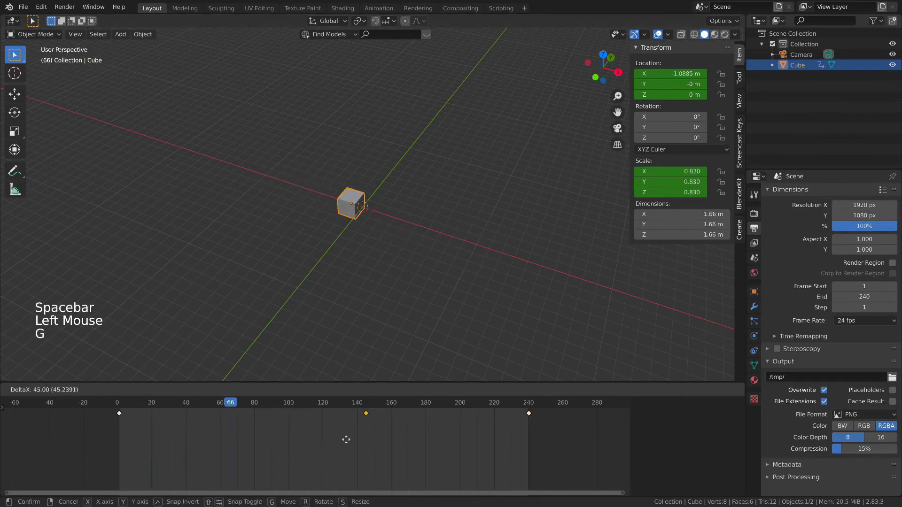
pyautogui.rightClick(376, 453)
pyautogui.moveTo(402, 462); pyautogui.dragTo(253, 411)
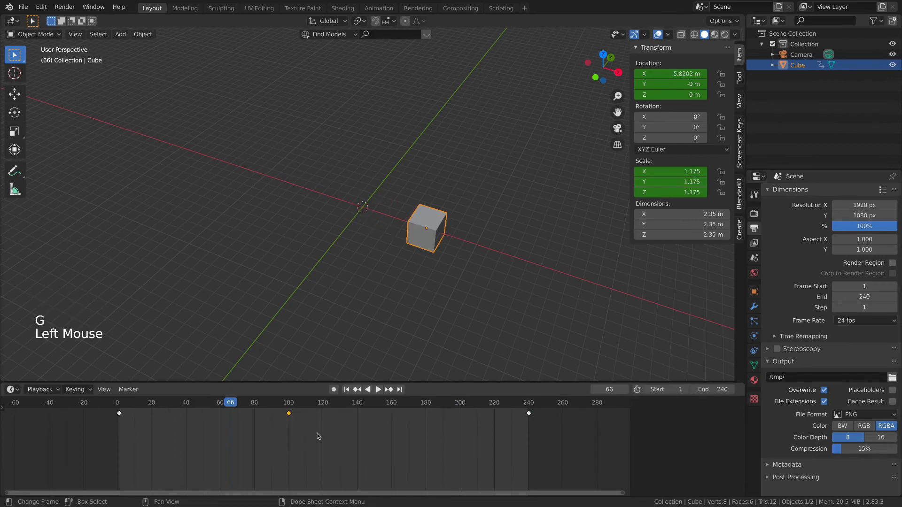
pyautogui.press('g')
pyautogui.click(350, 439)
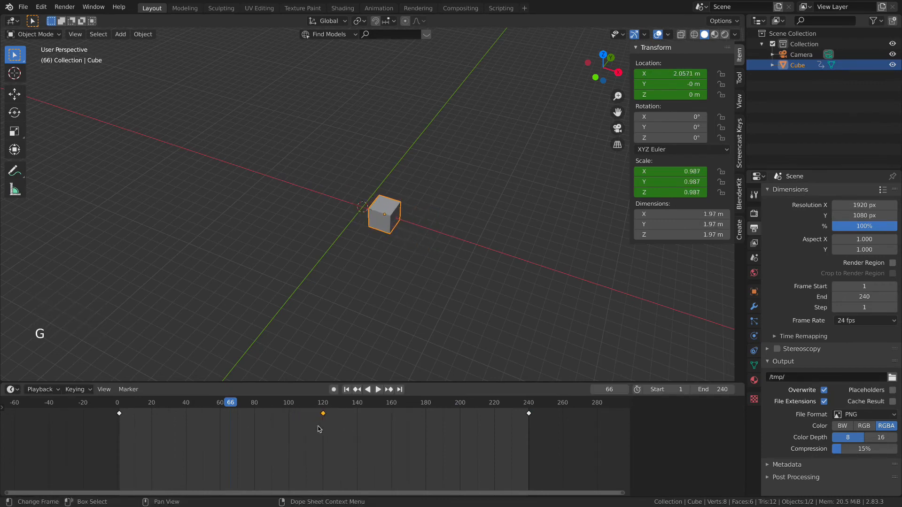
# Step: Play the retimed animation and inspect the cube at frame 120
pyautogui.press('space')
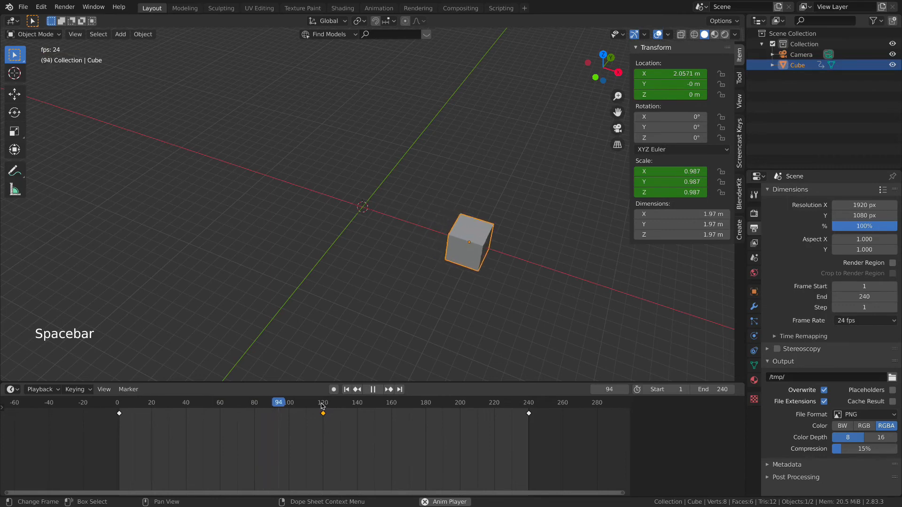
pyautogui.press('space')
pyautogui.click(326, 405)
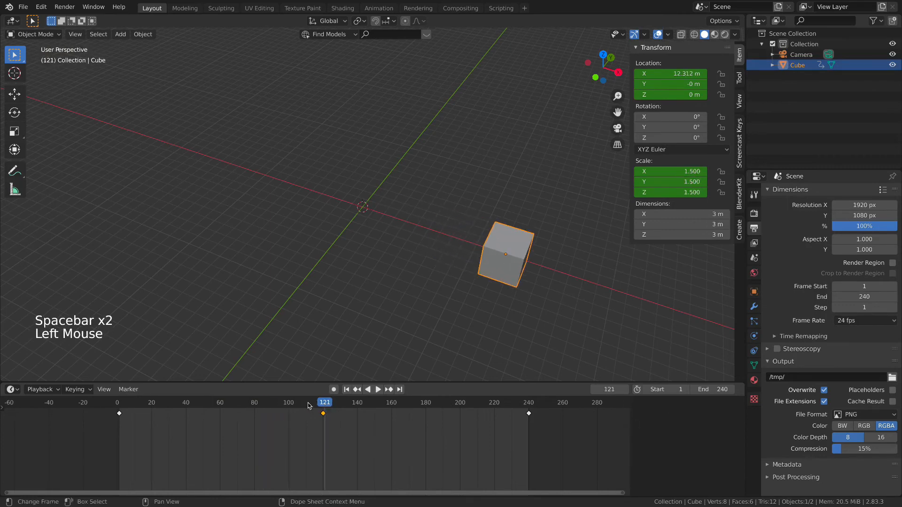
pyautogui.click(323, 405)
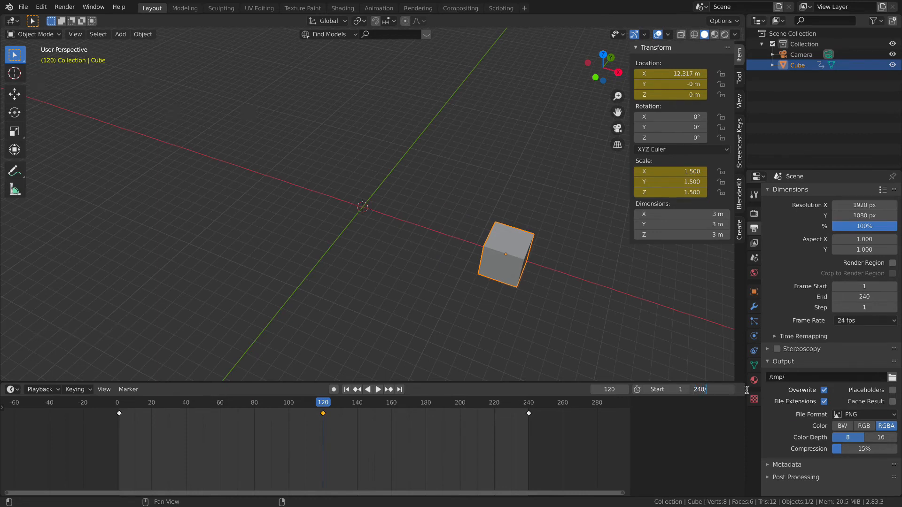
# Step: Divide the animation's end frame by 2 as 240/2, and restore the end frame to 240
pyautogui.write('2')
pyautogui.press('Return')
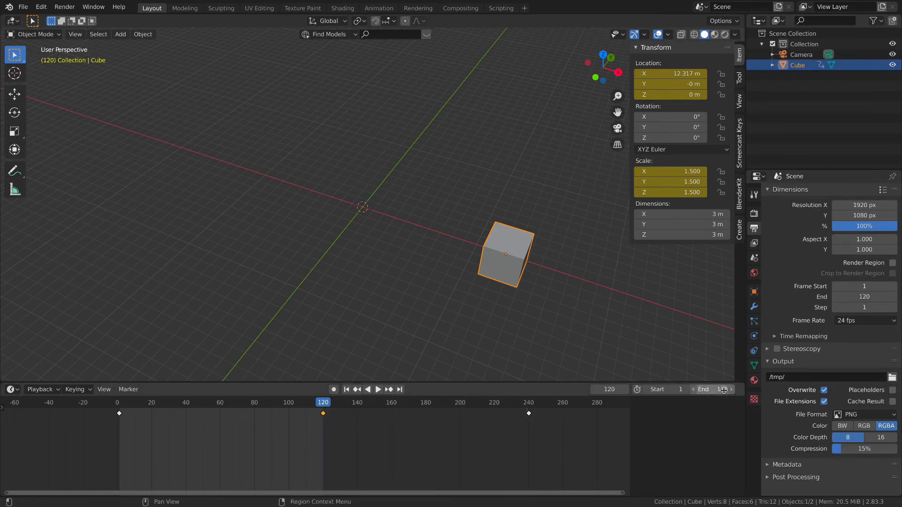
pyautogui.write('0')
pyautogui.press('Return')
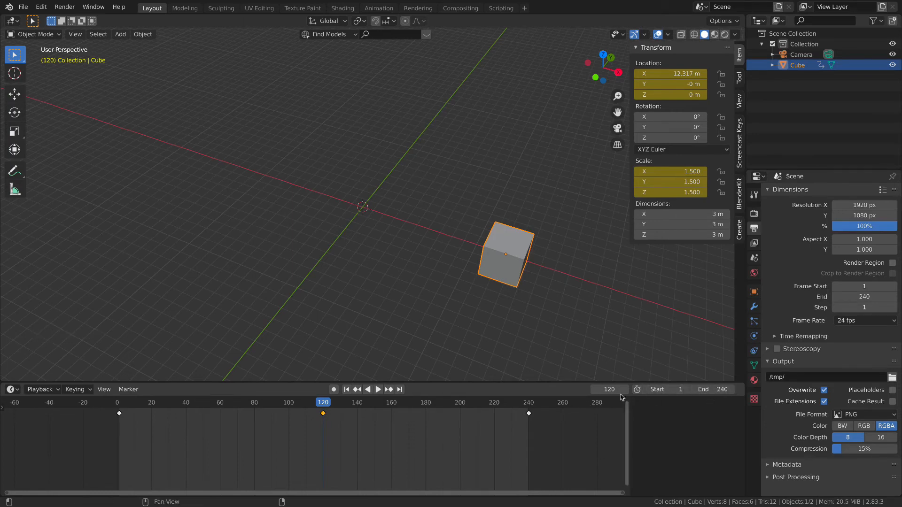
# Step: Play the full animation and check the cube at its first keyframe and at frame 120
pyautogui.press('space')
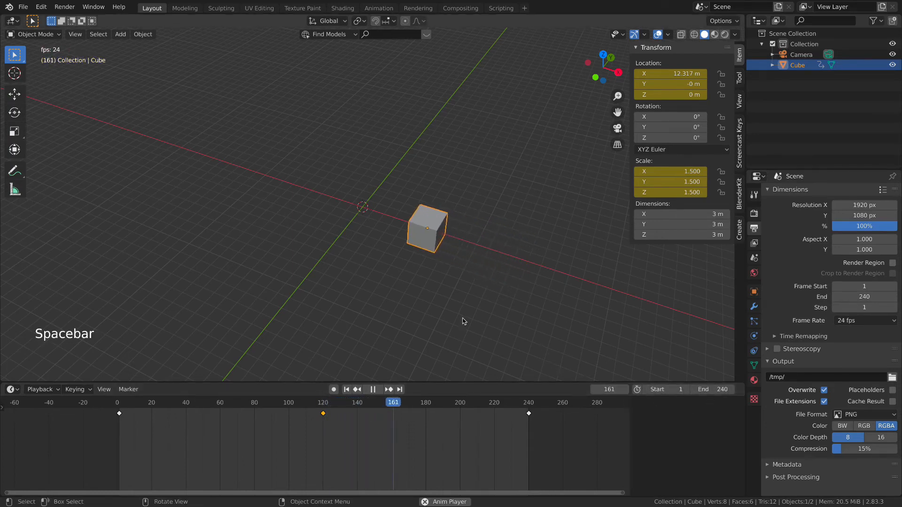
pyautogui.press('space')
pyautogui.click(119, 405)
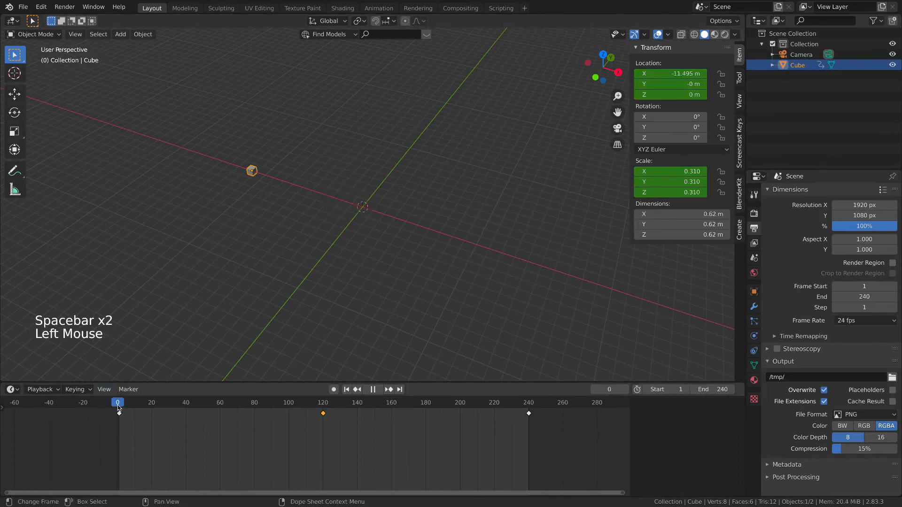
pyautogui.click(323, 404)
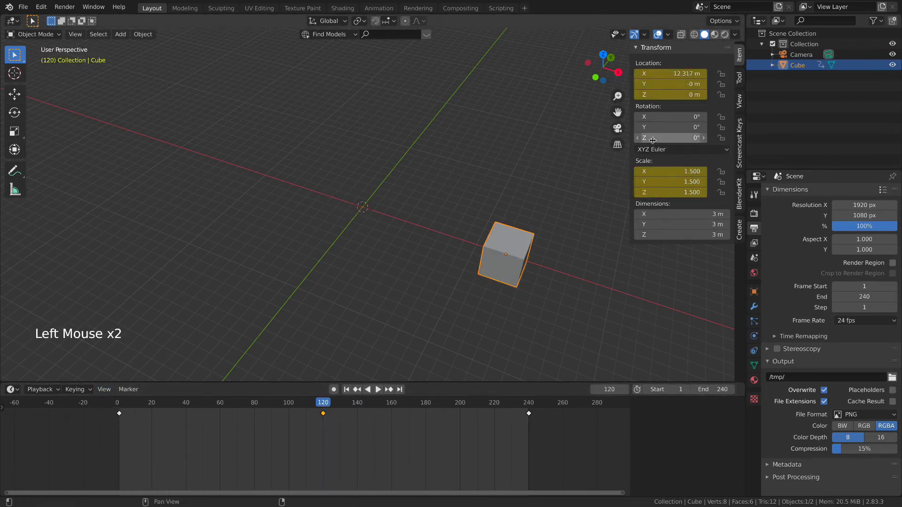
# Step: Insert rotation keyframes for the cube at frame 1 and frame 240
pyautogui.click(120, 407)
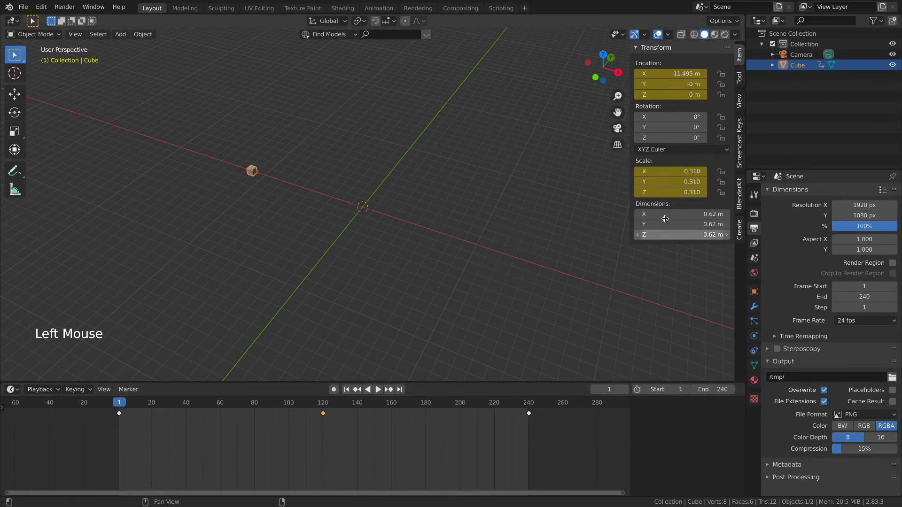
pyautogui.press('i')
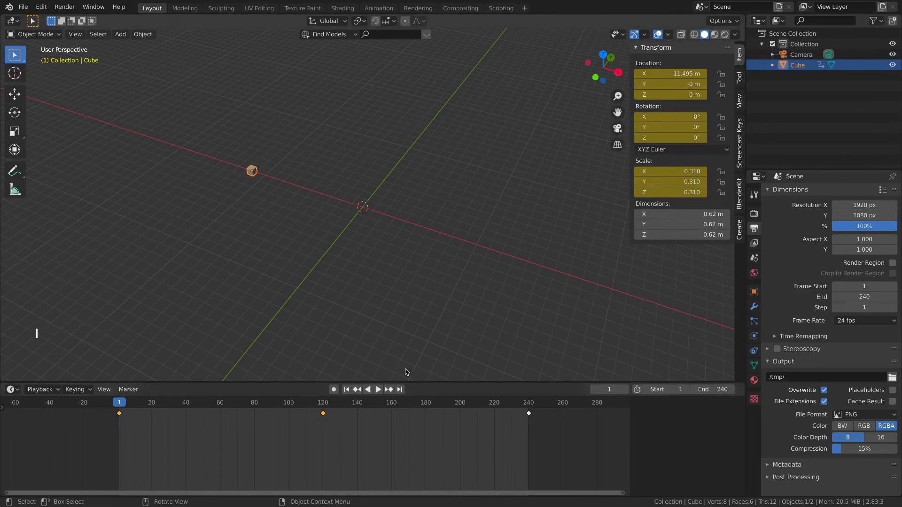
pyautogui.click(528, 407)
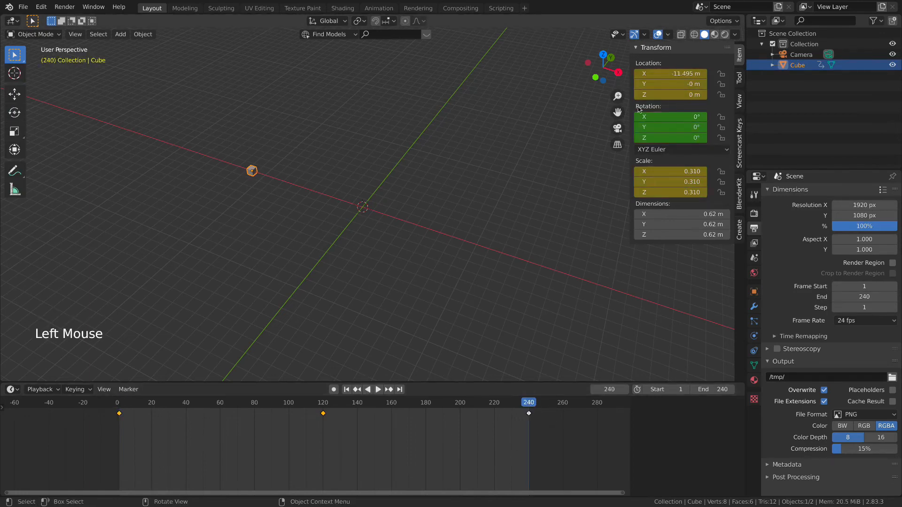
pyautogui.press('i')
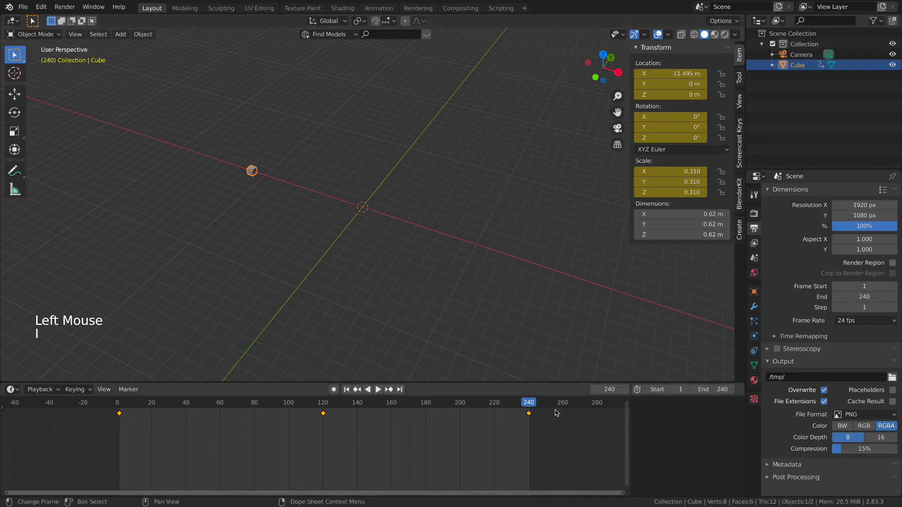
# Step: Set the cube's X, Y and Z rotation to 90° at frame 120, keyframe it, and play the animation
pyautogui.click(323, 403)
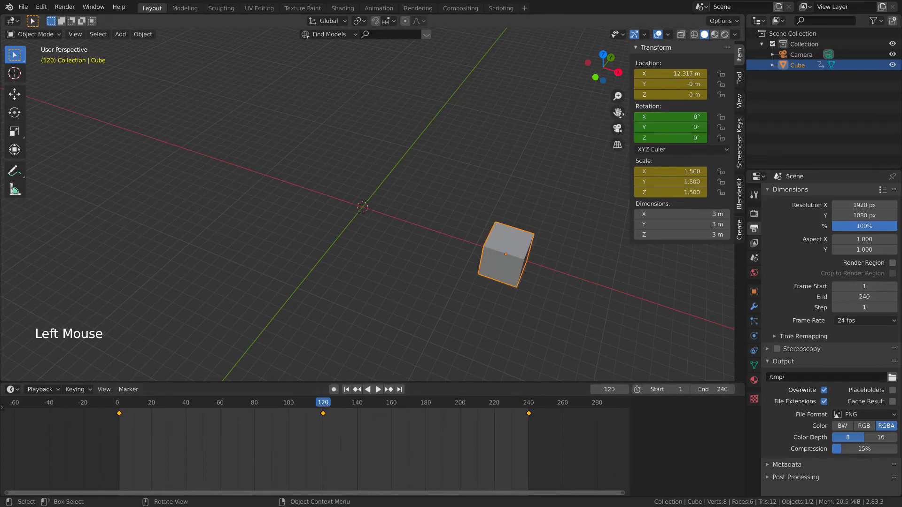
pyautogui.moveTo(672, 117); pyautogui.dragTo(690, 137)
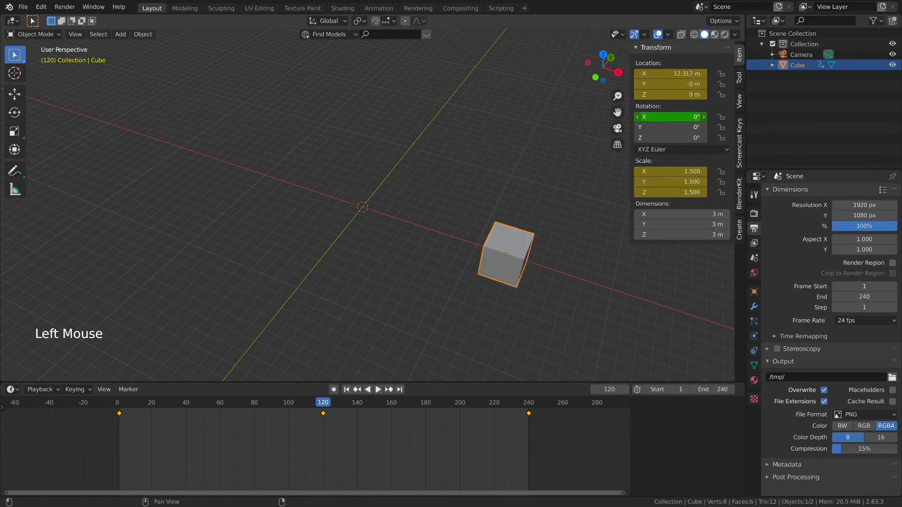
pyautogui.press('Return')
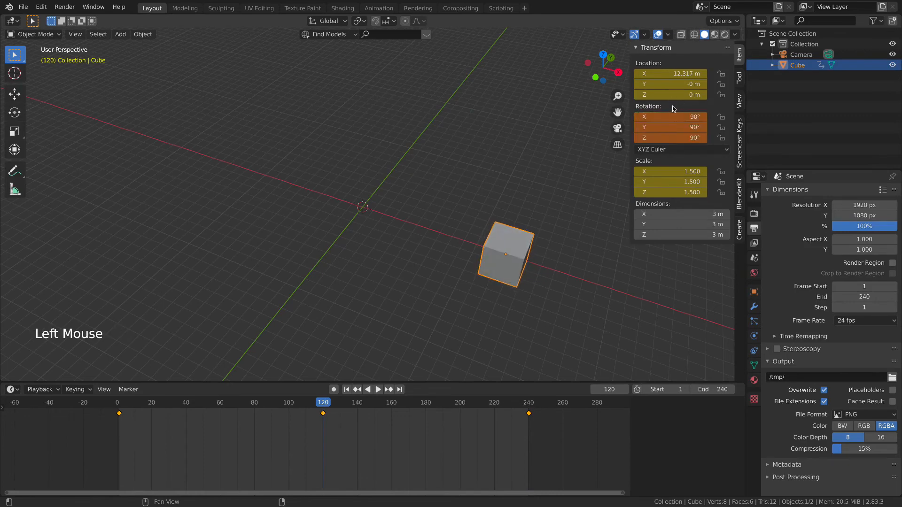
pyautogui.moveTo(666, 126)
pyautogui.mouseDown()
pyautogui.moveTo(680, 126)
pyautogui.moveTo(666, 126)
pyautogui.mouseUp()
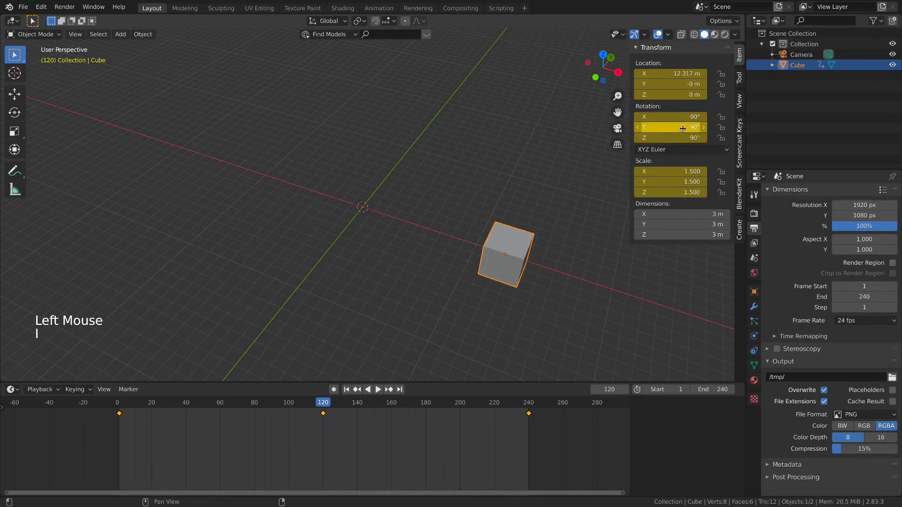
pyautogui.press('space')
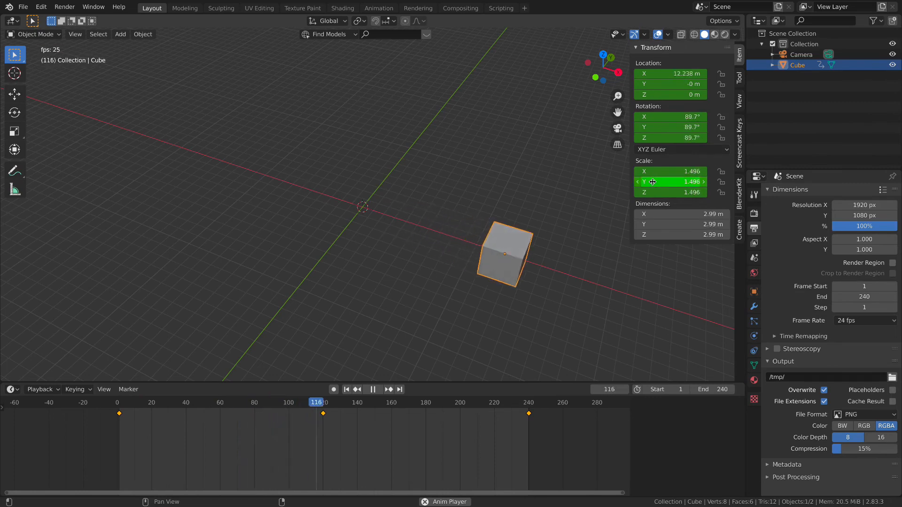
pyautogui.press('space')
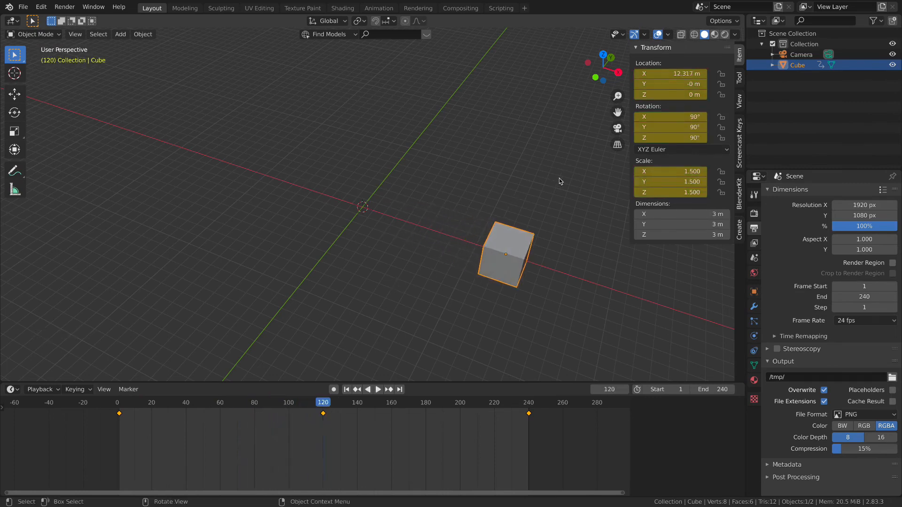
# Step: At frame 120, set the cube's Y scale to 8.920, Z rotation to 143° and Z location to 14.72 m
pyautogui.click(672, 83)
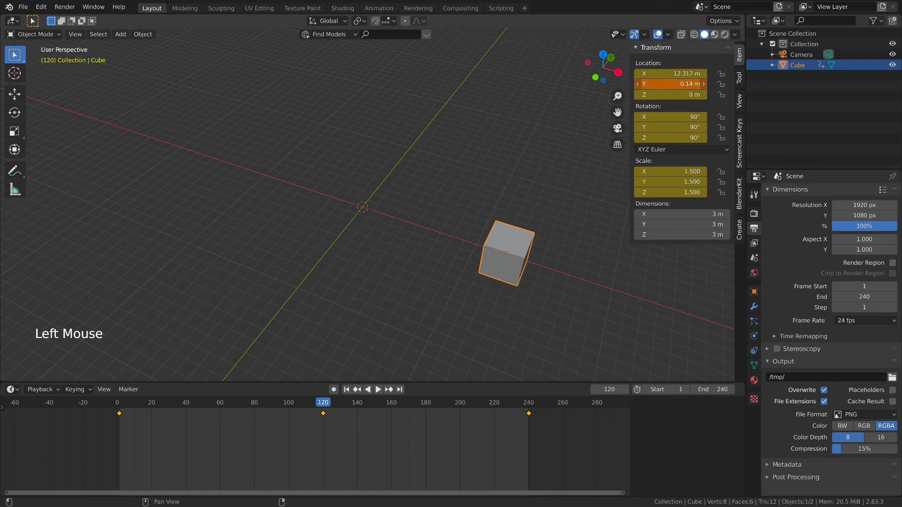
pyautogui.moveTo(650, 184); pyautogui.dragTo(710, 181)
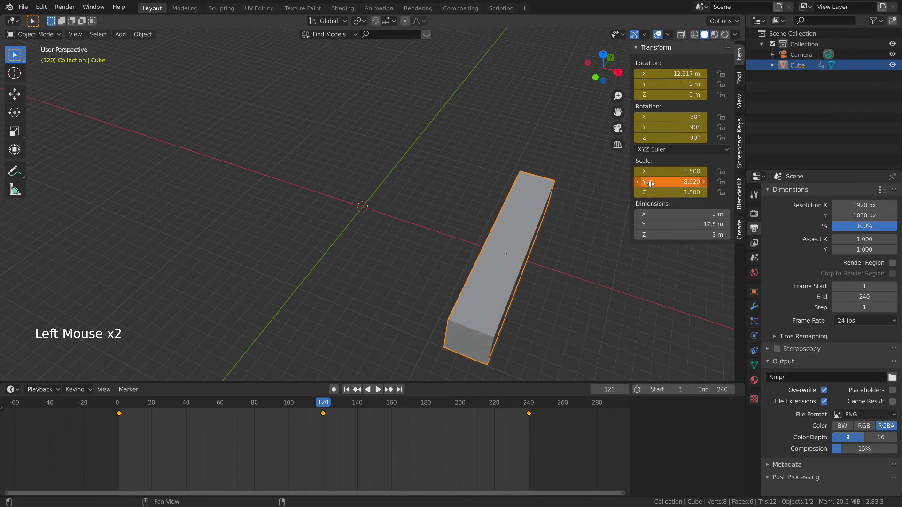
pyautogui.moveTo(651, 138); pyautogui.dragTo(677, 138)
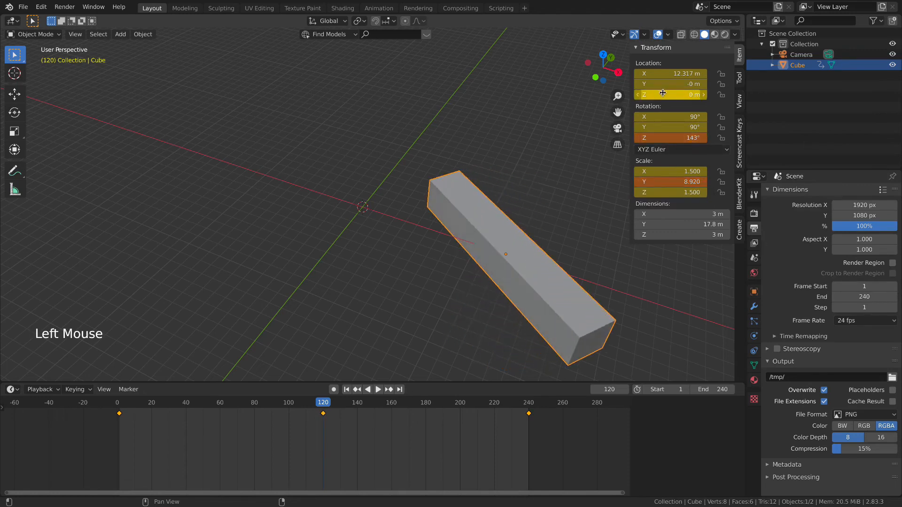
pyautogui.moveTo(672, 95); pyautogui.dragTo(741, 94)
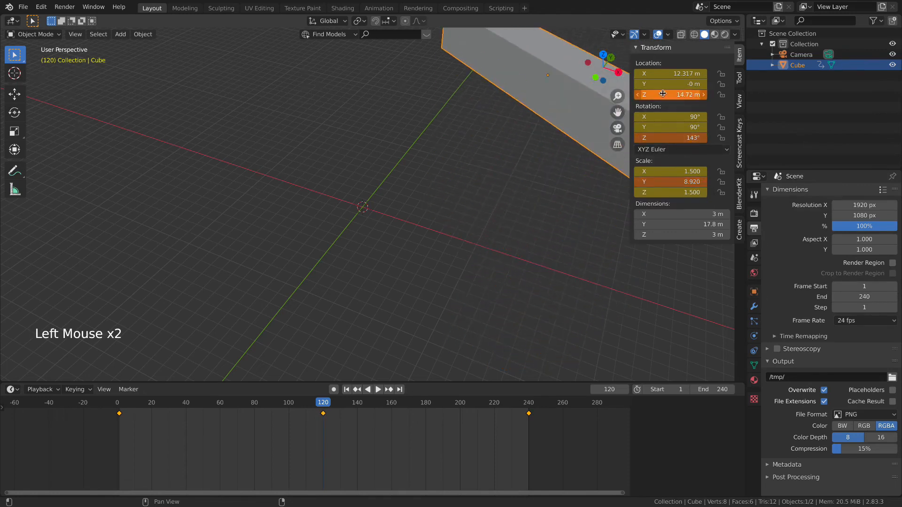
# Step: Replace the cube's location, rotation and scale keyframes at frame 120 with the changed values
pyautogui.scroll(-2, 662, 93)
pyautogui.rightClick(678, 93)
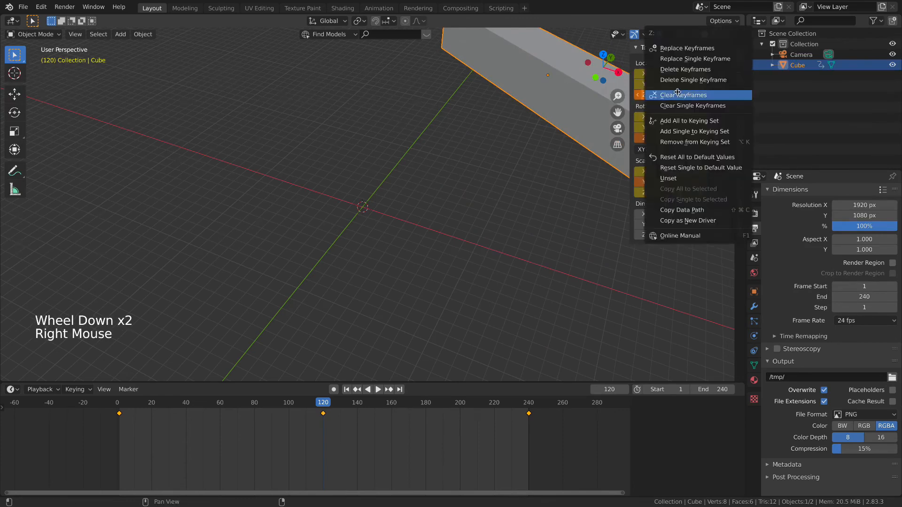
pyautogui.press('i')
pyautogui.press('i')
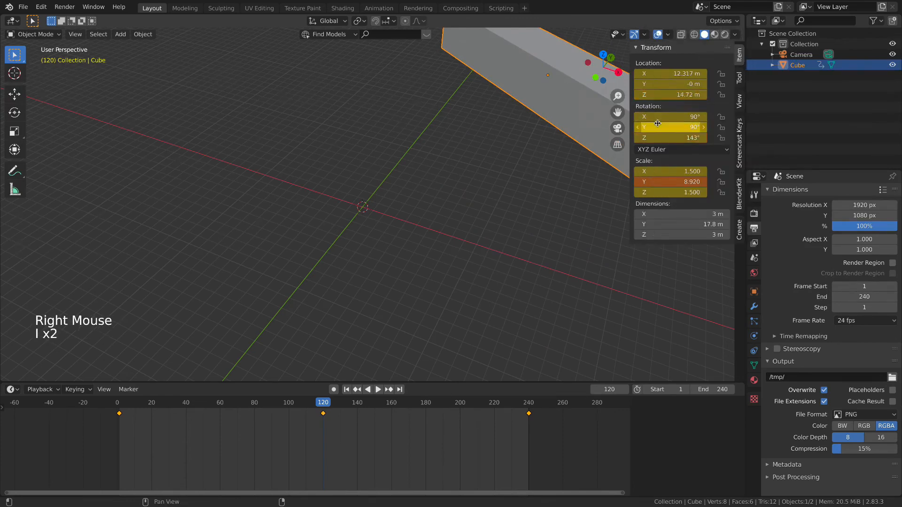
pyautogui.press('i')
# Step: Play the animation and watch the cube move, rotate and stretch between its keyframes
pyautogui.scroll(-2, 608, 185)
pyautogui.press('space')
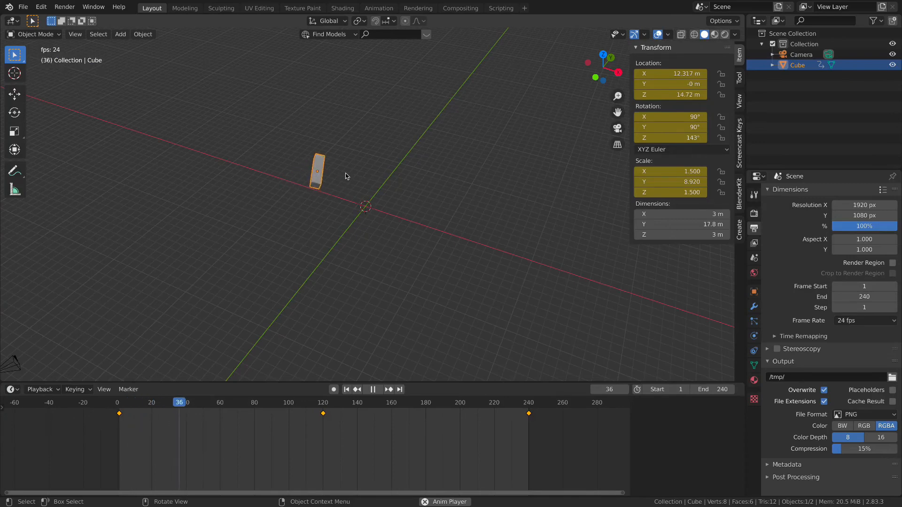
pyautogui.scroll(1, 359, 164)
pyautogui.scroll(-2, 349, 176)
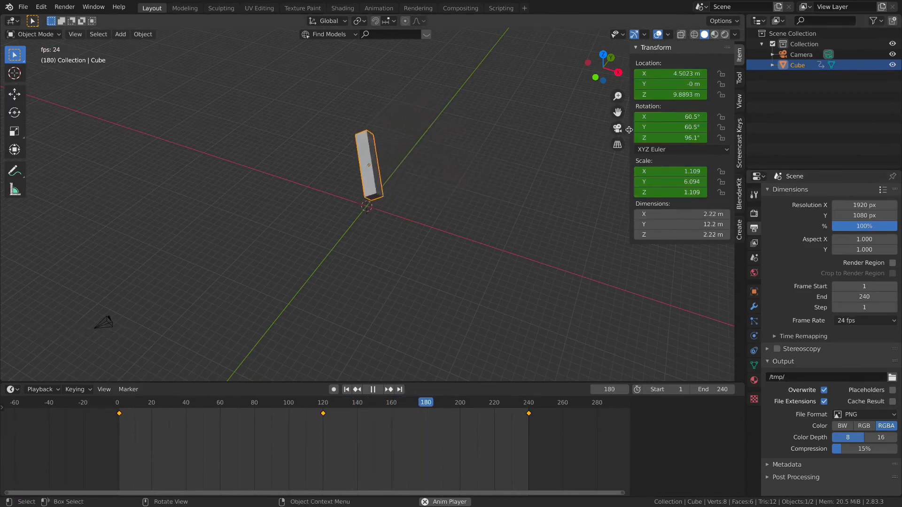
pyautogui.press('space')
# Step: Select the cube's keyframes at frames 1, 120 and 240 and delete them all
pyautogui.moveTo(554, 447); pyautogui.dragTo(12, 403)
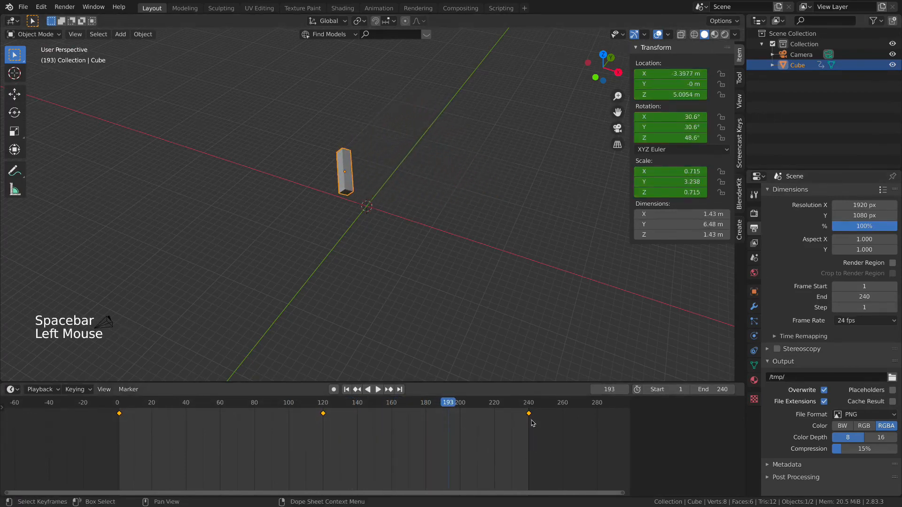
pyautogui.press('x')
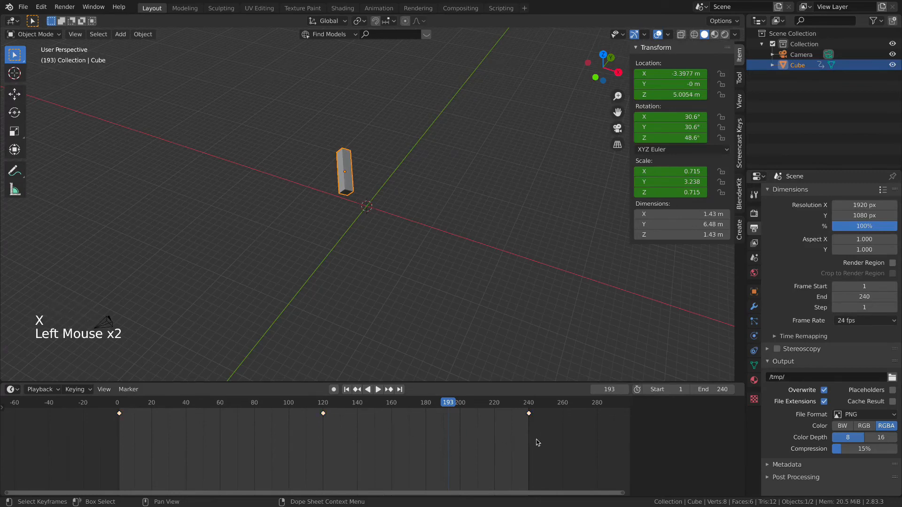
pyautogui.moveTo(537, 442); pyautogui.dragTo(173, 400)
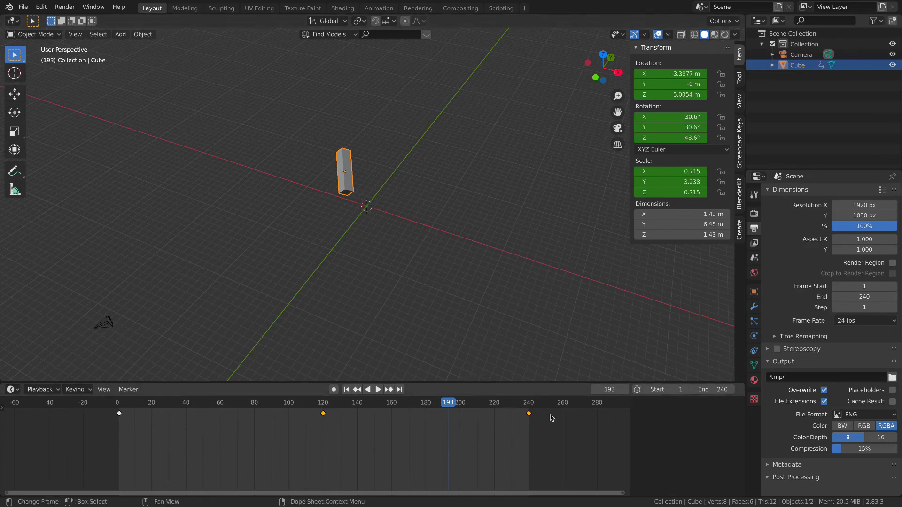
pyautogui.moveTo(556, 441); pyautogui.dragTo(94, 403)
pyautogui.press('x')
pyautogui.click(164, 437)
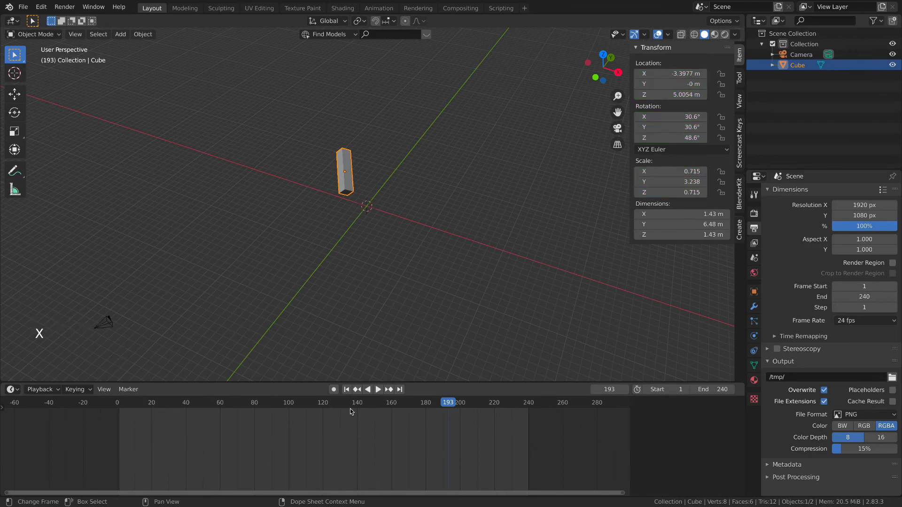
pyautogui.click(360, 187)
pyautogui.click(348, 174)
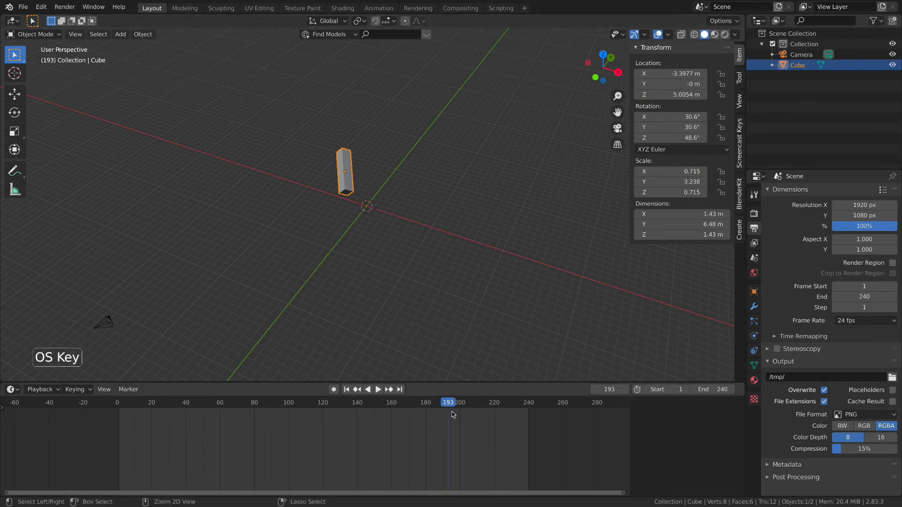
# Step: Undo the deletion of the cube's keyframes
pyautogui.press('super+z')
pyautogui.press('super+z')
pyautogui.press('super+z')
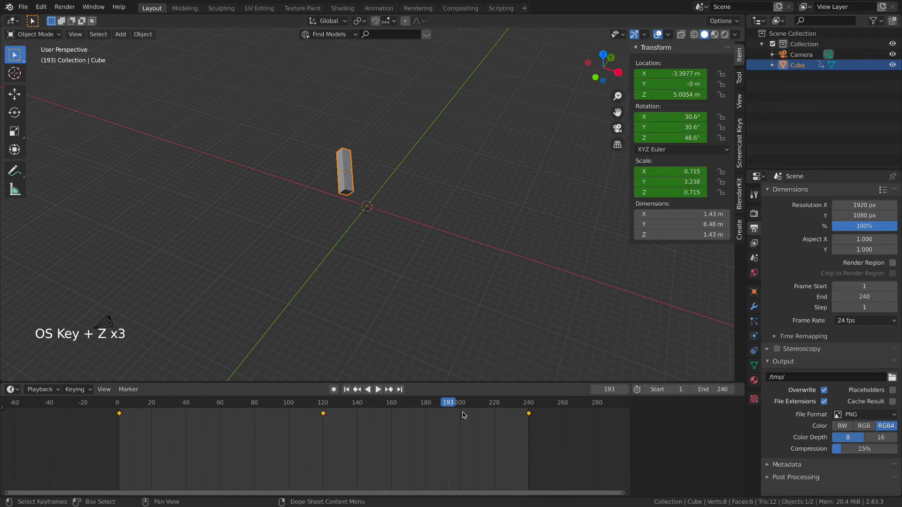
# Step: Go to frame 1 and examine the cube up close
pyautogui.click(119, 403)
pyautogui.scroll(3, 289, 203)
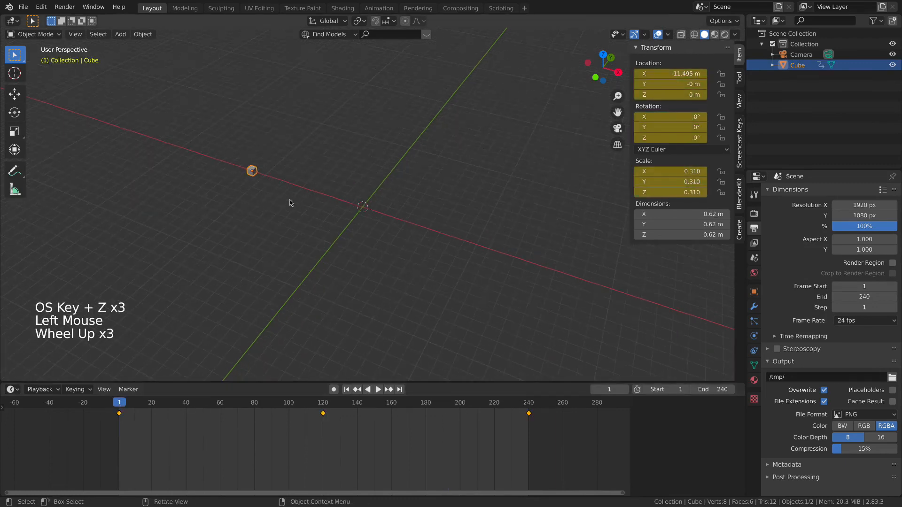
pyautogui.keyDown('shift'); pyautogui.moveTo(244, 175); pyautogui.dragTo(353, 263, button='middle'); pyautogui.keyUp('shift')
pyautogui.scroll(4, 346, 261)
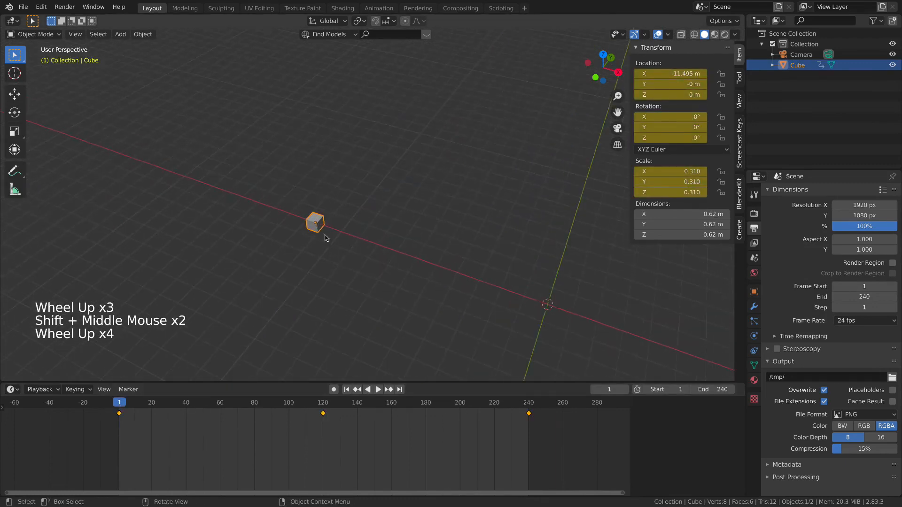
pyautogui.moveTo(552, 444); pyautogui.dragTo(89, 396)
pyautogui.press('x')
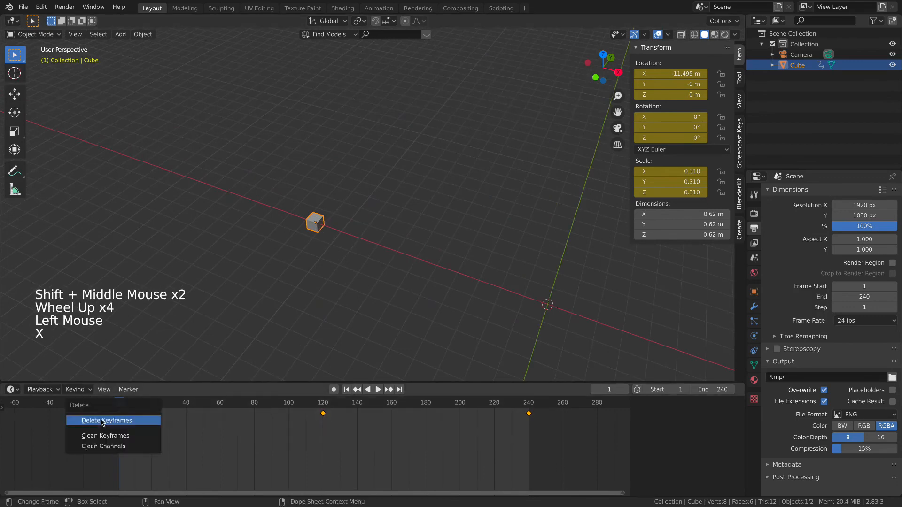
pyautogui.press('x')
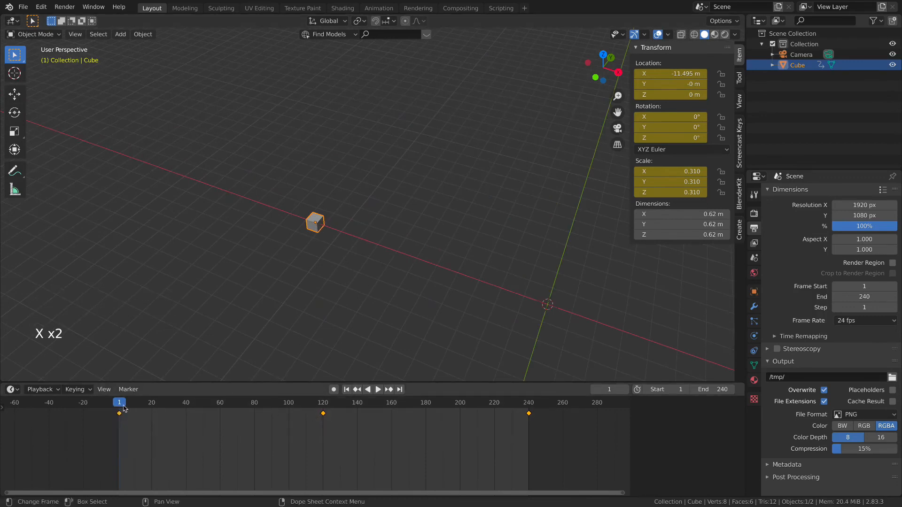
# Step: Go to frame 240 and examine the cube up close at its last keyframe
pyautogui.moveTo(124, 409); pyautogui.dragTo(449, 403)
pyautogui.scroll(-1, 395, 400)
pyautogui.scroll(-3, 394, 400)
pyautogui.scroll(-9, 523, 257)
pyautogui.scroll(5, 323, 258)
pyautogui.scroll(5, 324, 255)
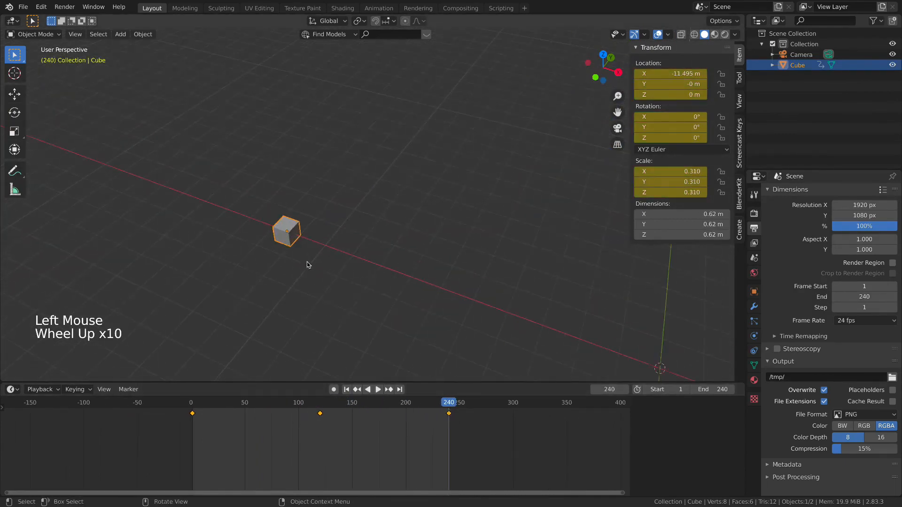
pyautogui.keyDown('shift'); pyautogui.moveTo(360, 258); pyautogui.dragTo(438, 259, button='middle'); pyautogui.keyUp('shift')
# Step: Select all keyframes, delete the cube itself from the scene, and undo its deletion
pyautogui.moveTo(493, 464); pyautogui.dragTo(94, 386)
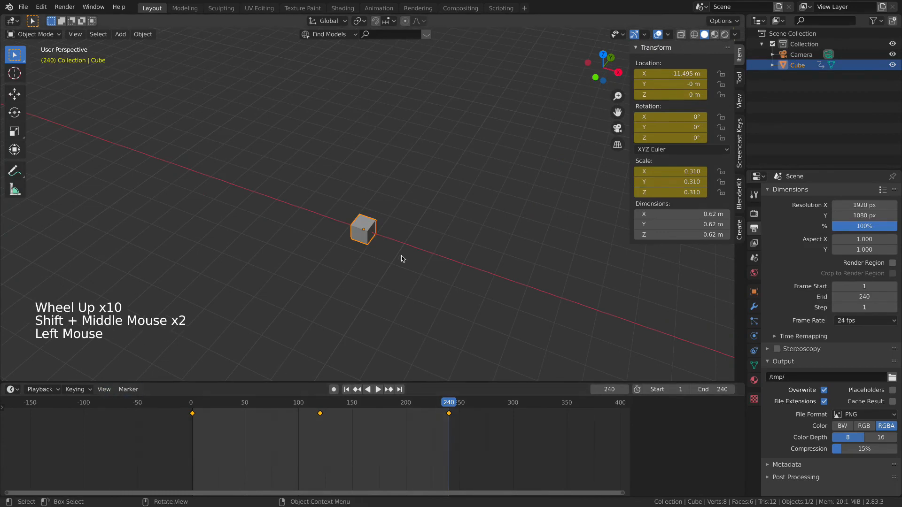
pyautogui.press('x')
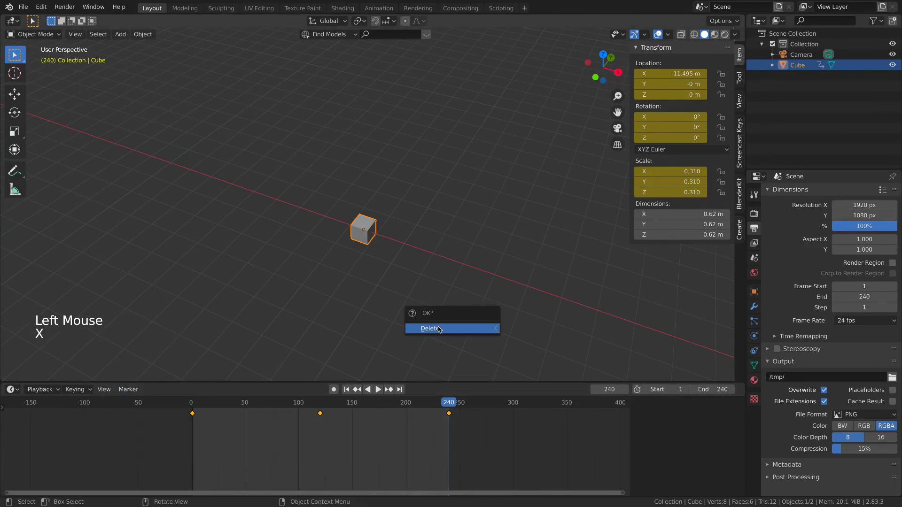
pyautogui.click(439, 328)
pyautogui.scroll(-8, 464, 368)
pyautogui.press('super+z')
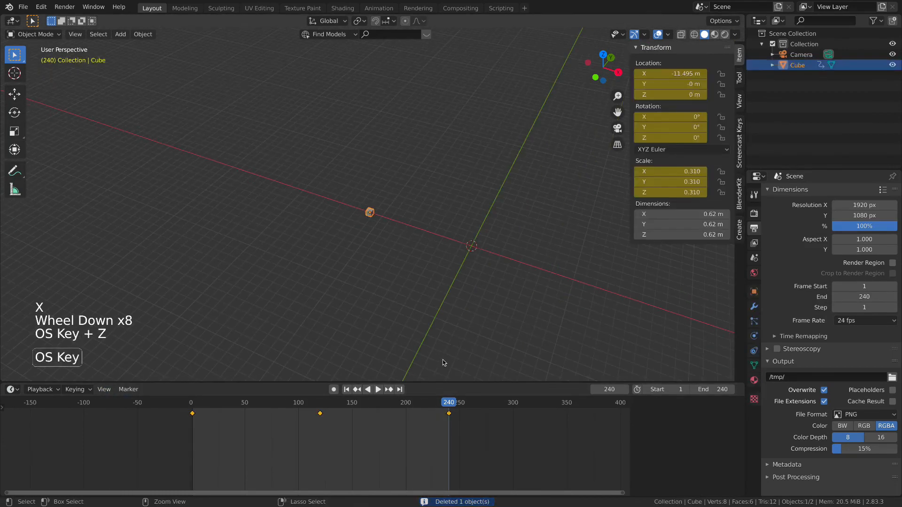
pyautogui.moveTo(455, 433); pyautogui.dragTo(449, 407)
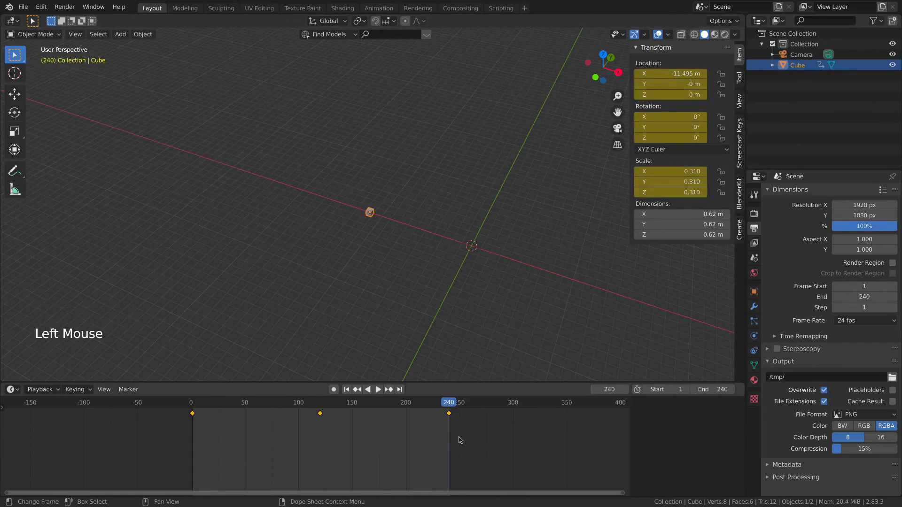
pyautogui.press('x')
pyautogui.press('x')
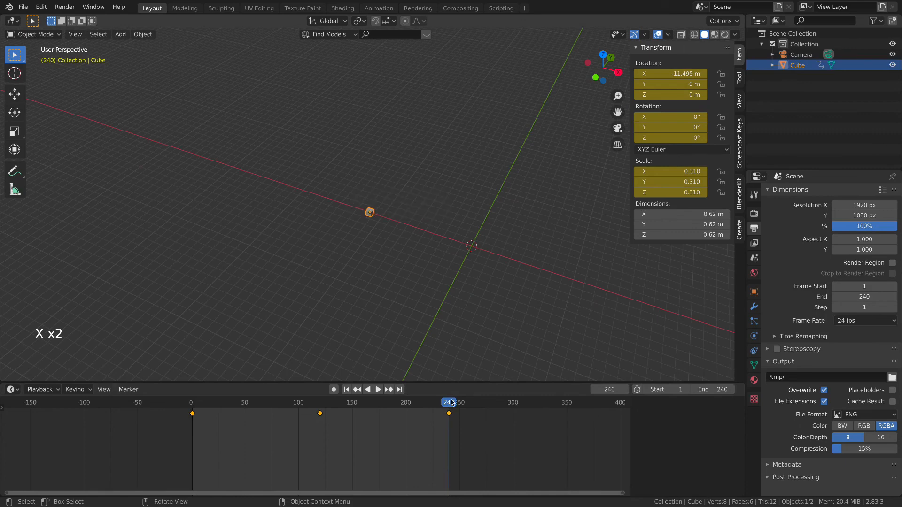
pyautogui.press('x')
pyautogui.press('x')
pyautogui.press('x')
pyautogui.press('x')
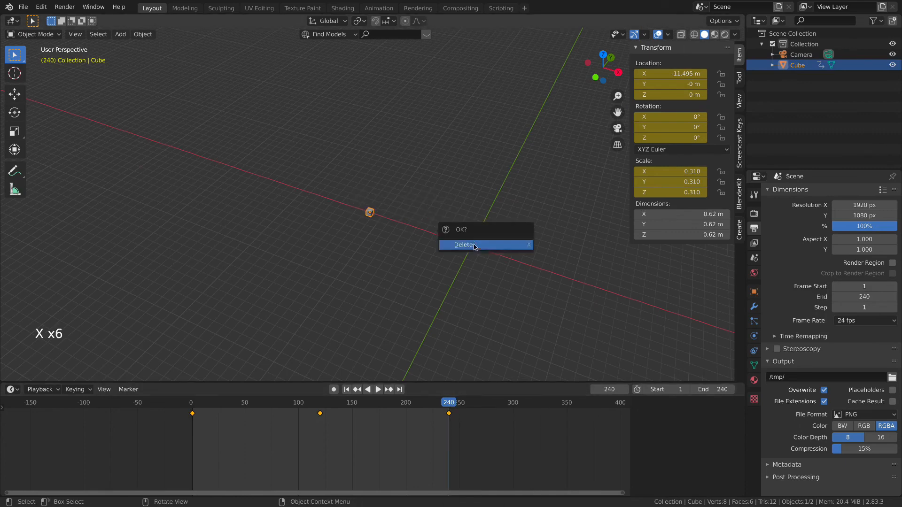
pyautogui.press('x')
pyautogui.press('x')
pyautogui.press('x')
pyautogui.press('x')
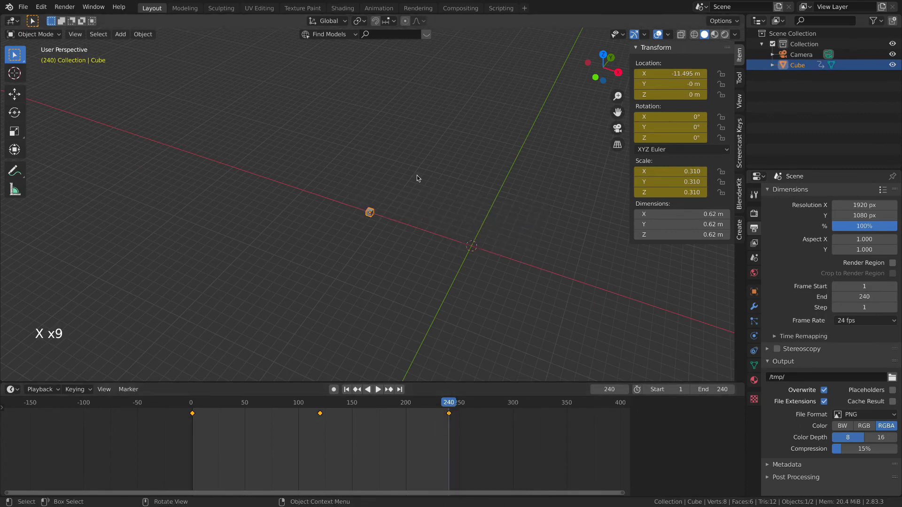
pyautogui.press('x')
pyautogui.press('x')
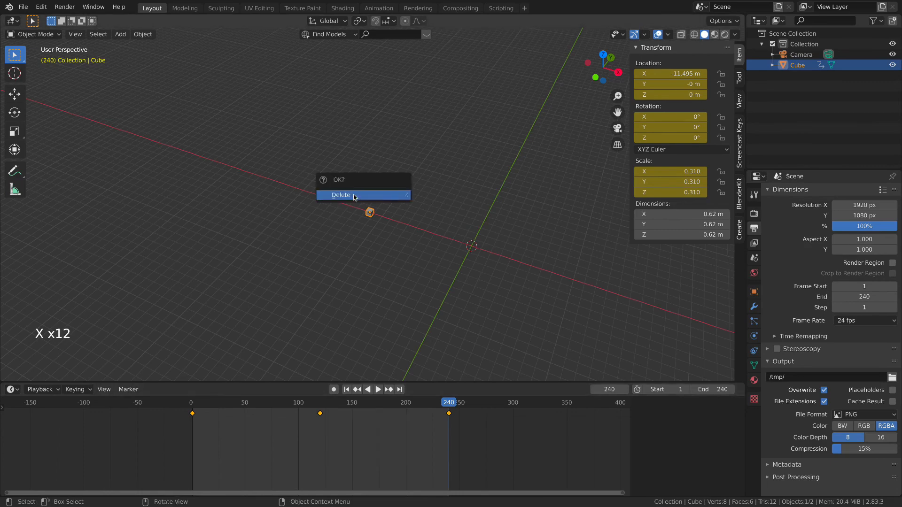
pyautogui.press('x')
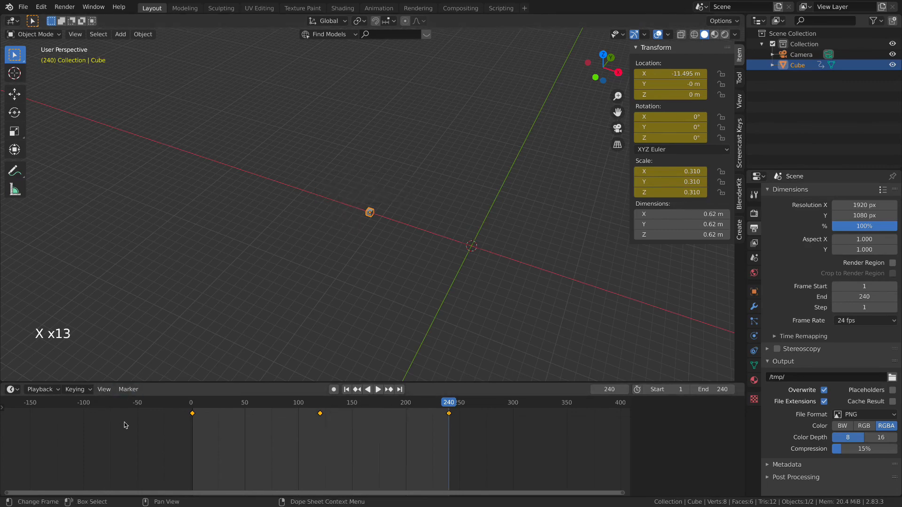
pyautogui.press('x')
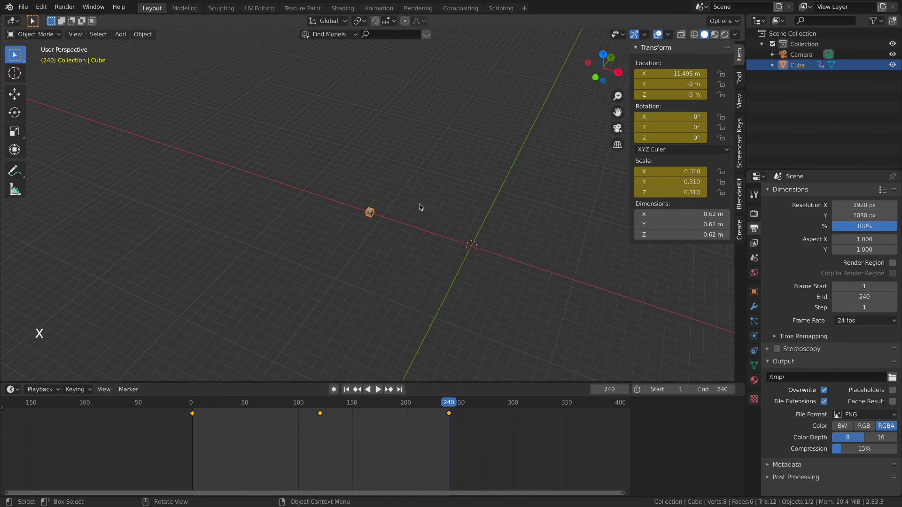
pyautogui.press('x')
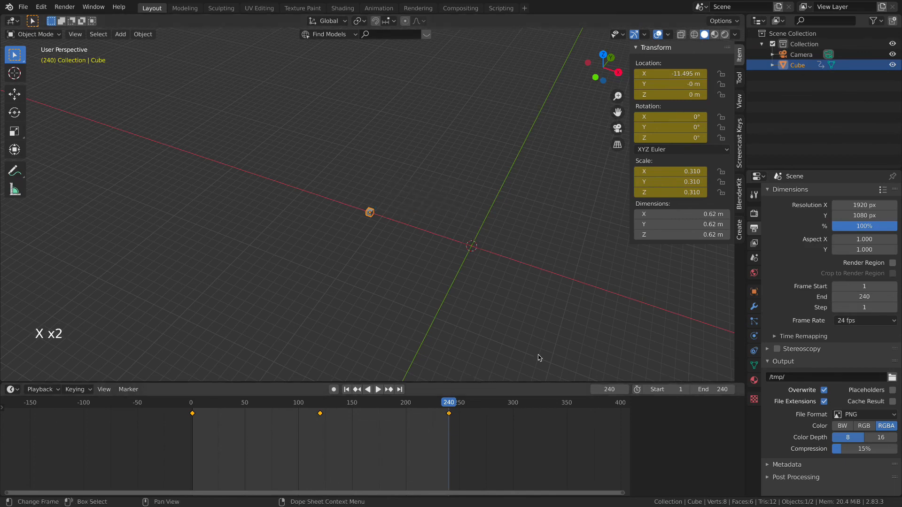
# Step: Delete the cube from the scene and undo the deletion
pyautogui.press('x')
pyautogui.click(676, 174)
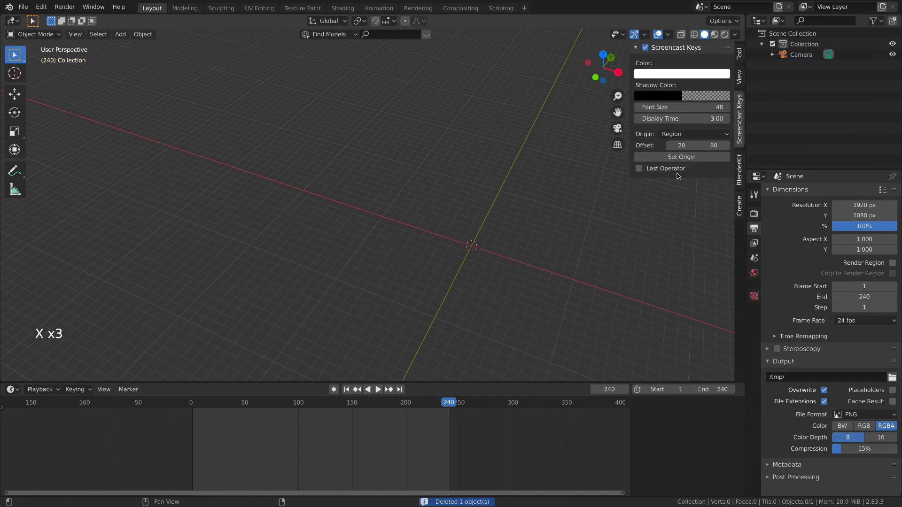
pyautogui.press('super+z')
# Step: Clear all keyframes from the cube's rotation, scale and location values
pyautogui.rightClick(675, 173)
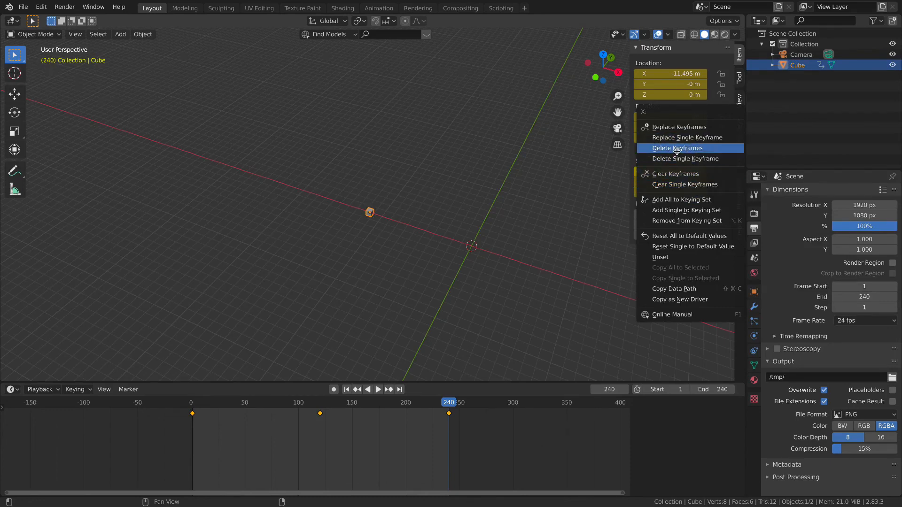
pyautogui.press('Escape')
pyautogui.rightClick(670, 132)
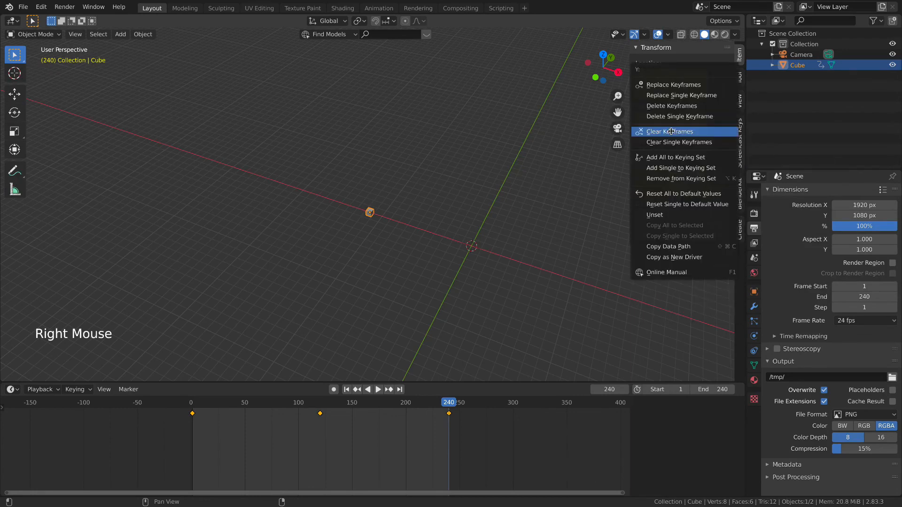
pyautogui.click(670, 132)
pyautogui.rightClick(689, 168)
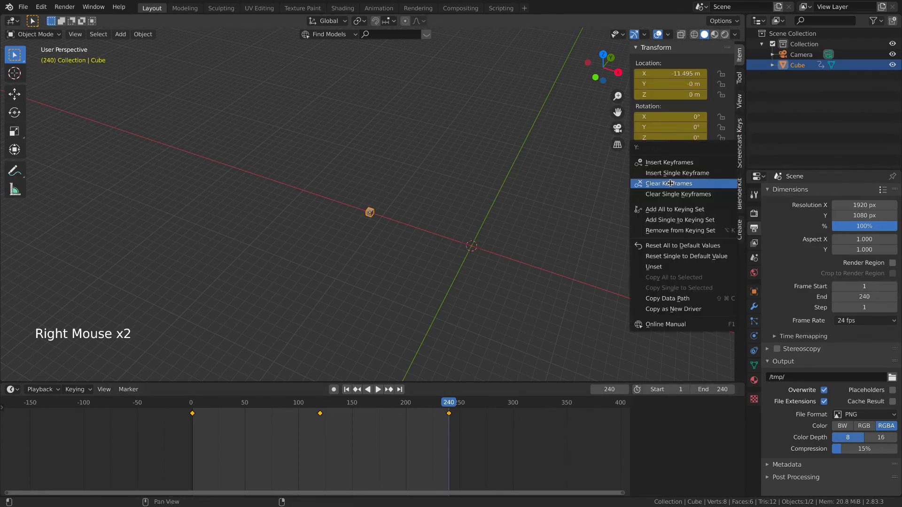
pyautogui.click(671, 193)
pyautogui.rightClick(671, 119)
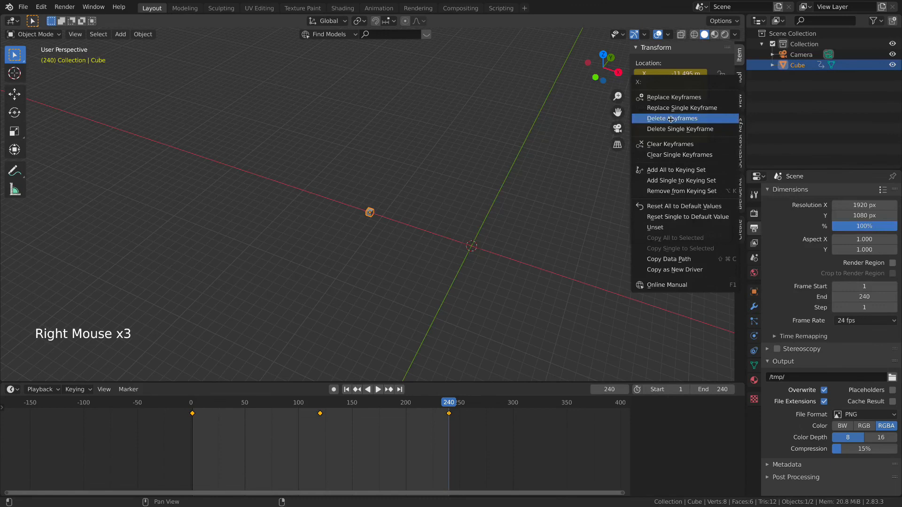
pyautogui.click(671, 144)
pyautogui.rightClick(671, 85)
pyautogui.click(671, 86)
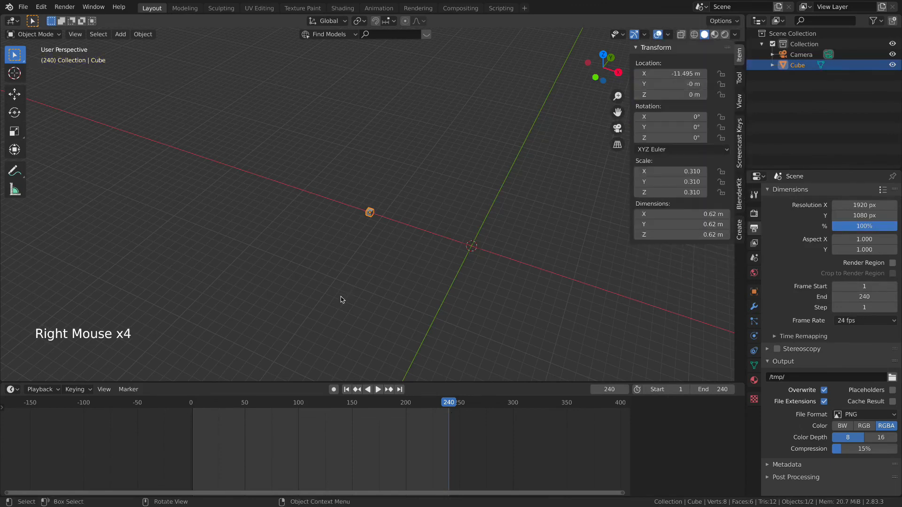
# Step: Insert a LocRotScale keyframe for the cube at frame 1
pyautogui.scroll(2, 343, 301)
pyautogui.click(193, 403)
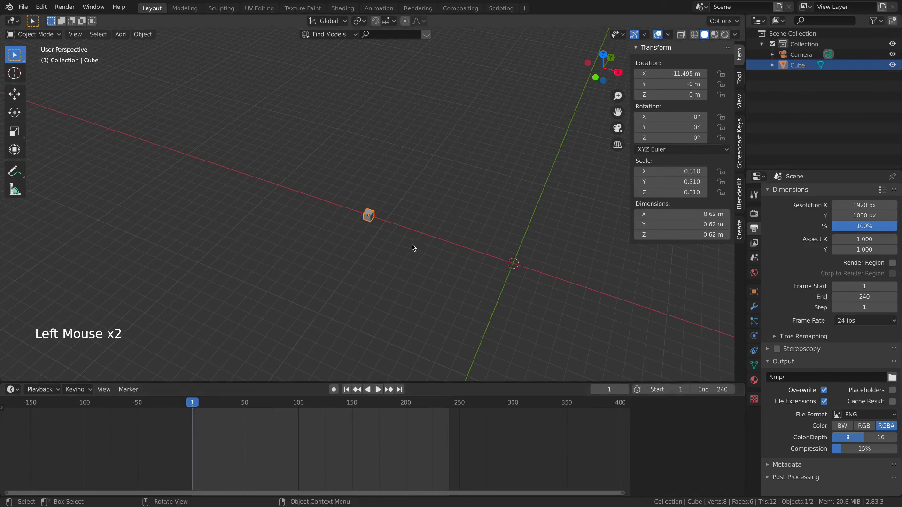
pyautogui.press('i')
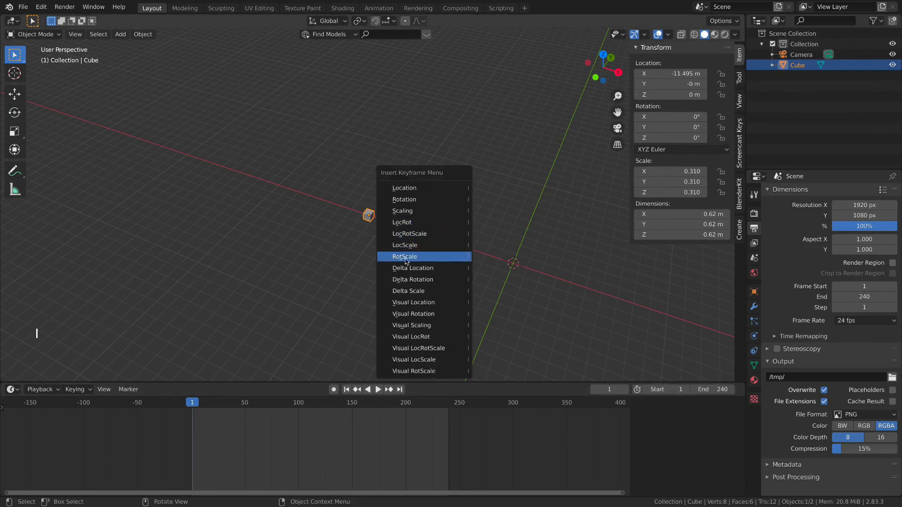
pyautogui.click(415, 234)
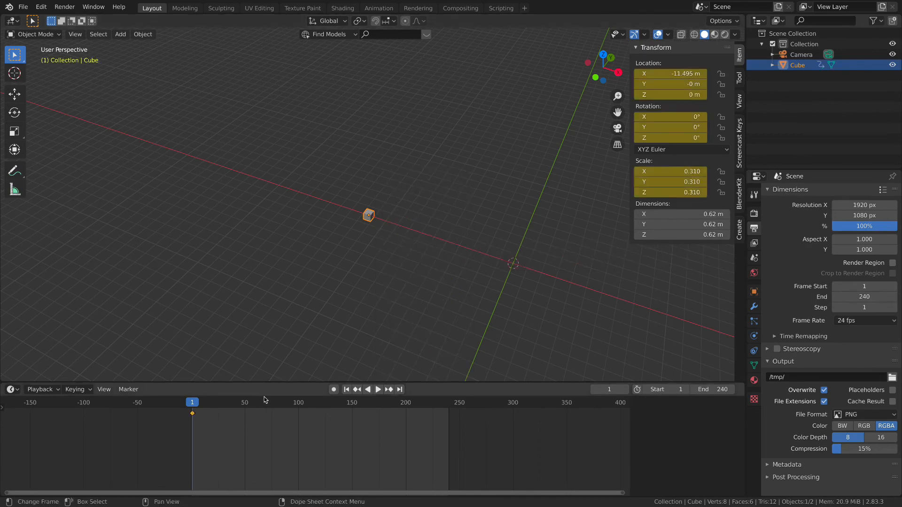
# Step: At frame 120, move the cube along X to about 7.12 m and stretch it along Y to a scale of about 1.79
pyautogui.moveTo(292, 407); pyautogui.dragTo(319, 413)
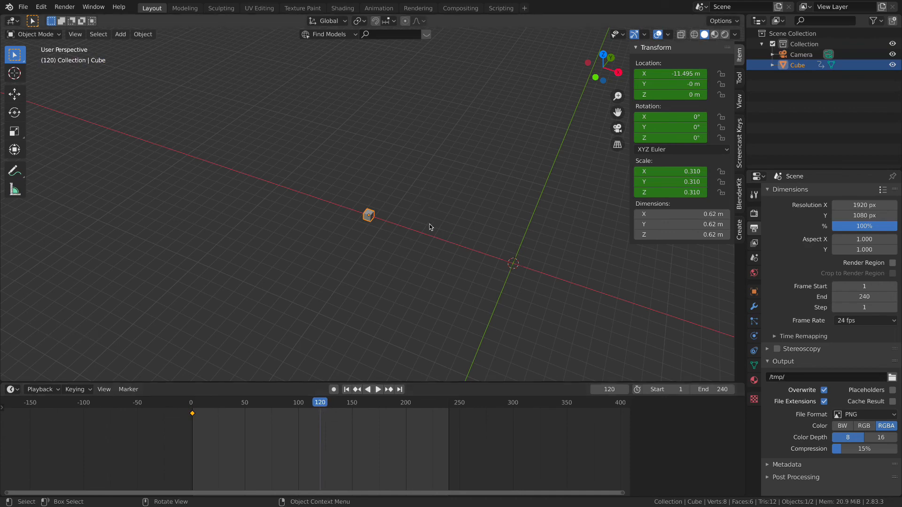
pyautogui.press('g')
pyautogui.click(660, 301)
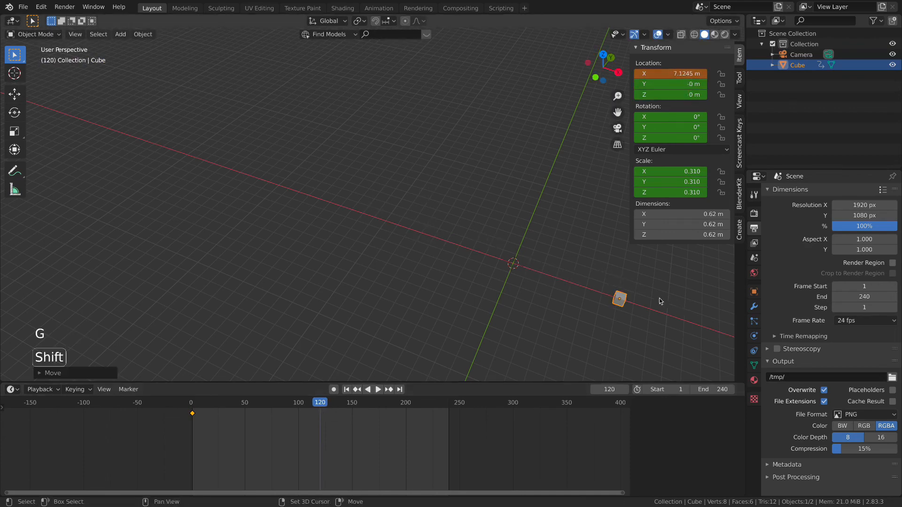
pyautogui.keyDown('shift'); pyautogui.moveTo(659, 301); pyautogui.dragTo(408, 238, button='middle'); pyautogui.keyUp('shift')
pyautogui.press('s')
pyautogui.press('y')
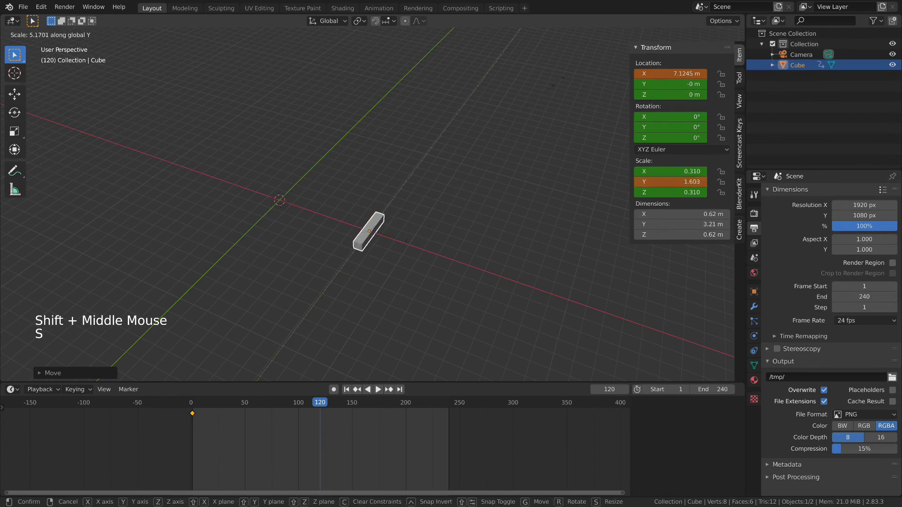
pyautogui.click(571, 68)
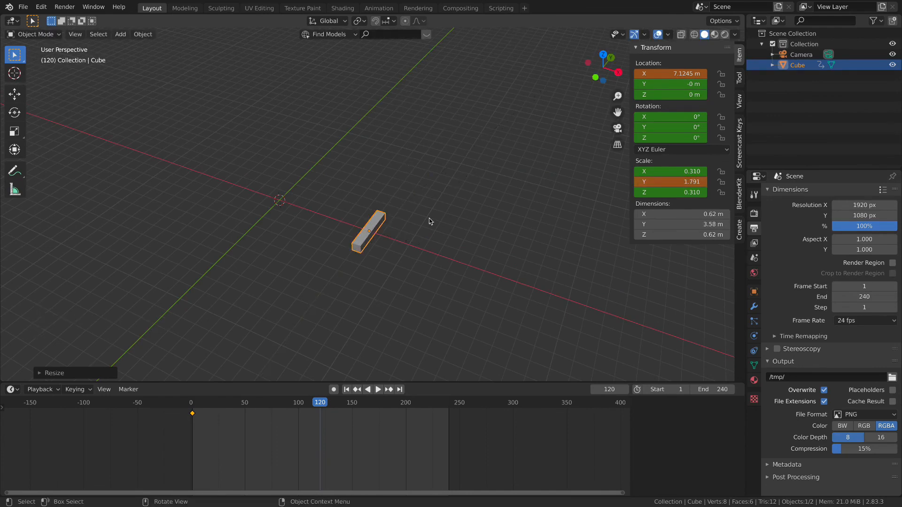
# Step: Rotate the stretched cube about X to about 257° and enlarge it uniformly to about 1.68 by 9.71 by 1.68 m
pyautogui.press('r')
pyautogui.press('x')
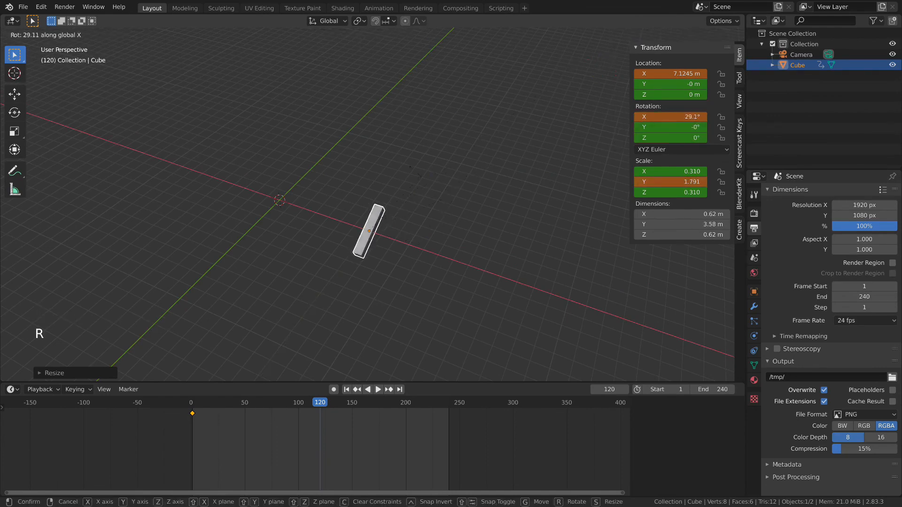
pyautogui.click(385, 220)
pyautogui.press('s')
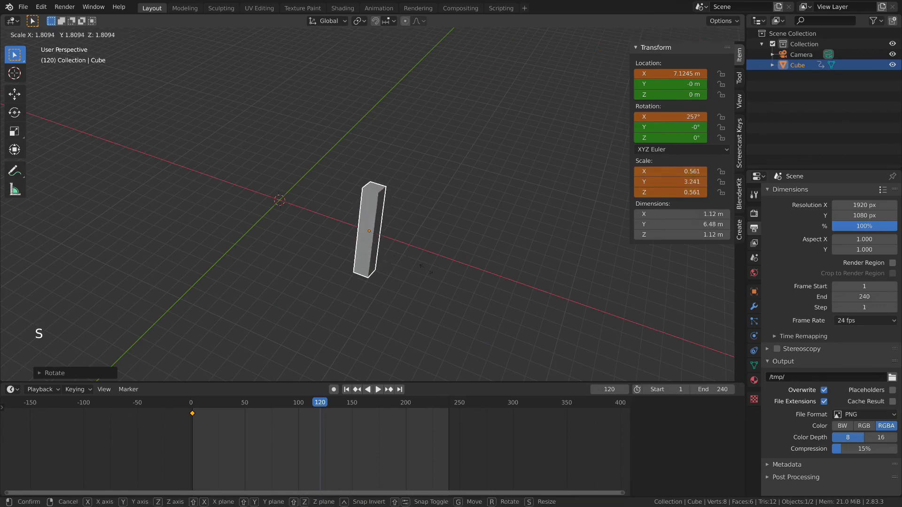
pyautogui.click(461, 280)
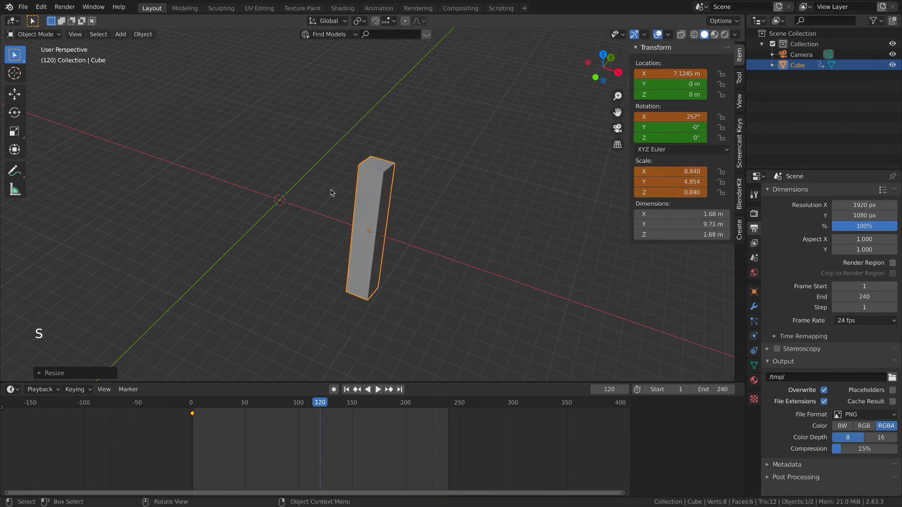
# Step: Insert a LocRotScale keyframe at frame 120 and duplicate the frame 1 keyframe to frame 240
pyautogui.press('i')
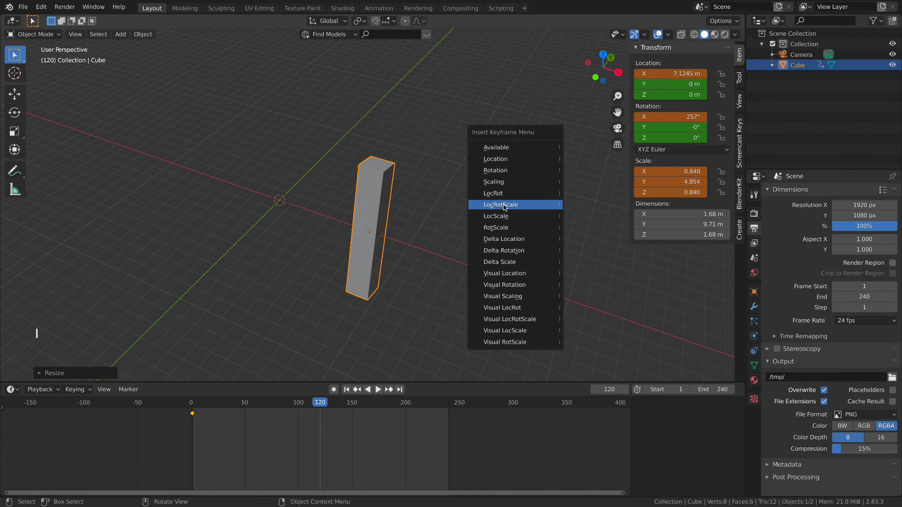
pyautogui.click(504, 205)
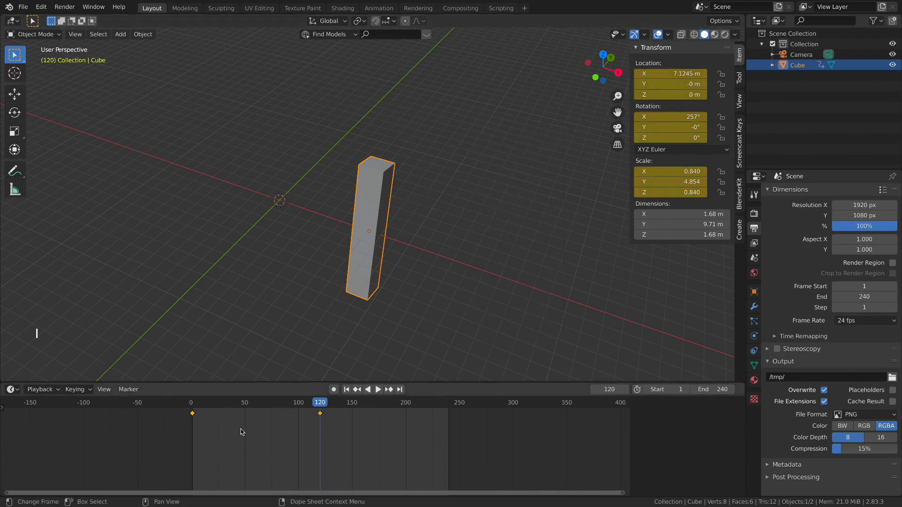
pyautogui.moveTo(229, 435); pyautogui.dragTo(187, 409)
pyautogui.hotkey('shift', 'd')
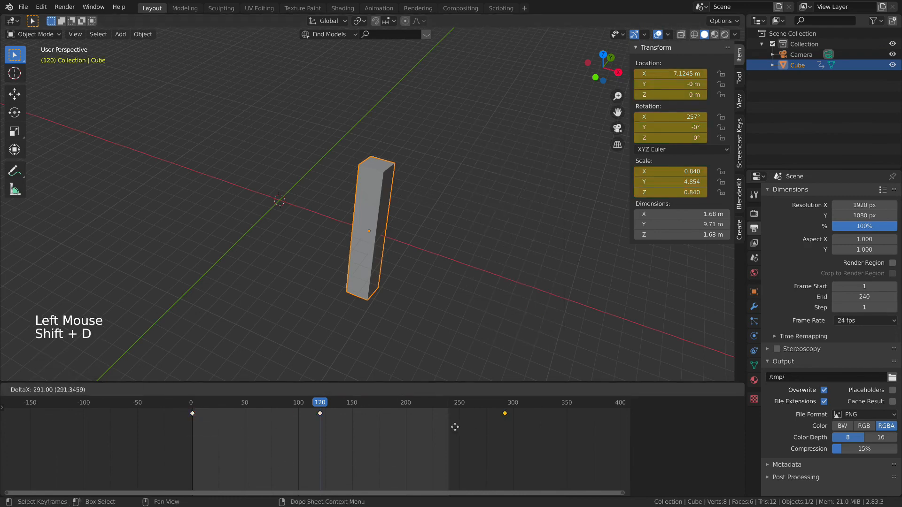
pyautogui.click(449, 425)
# Step: Play the animation and examine the cube through the camera, from other angles and in its transform values
pyautogui.press('space')
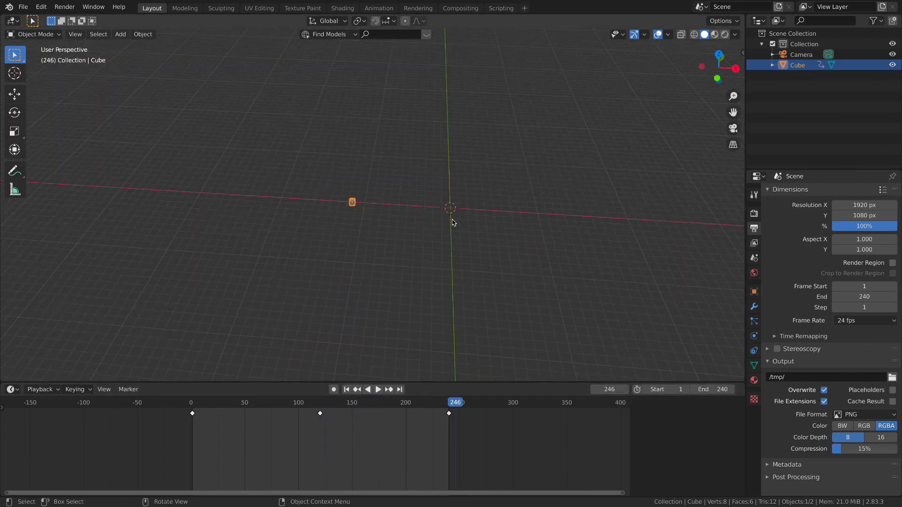
pyautogui.press('KP_7')
pyautogui.press('KP_0')
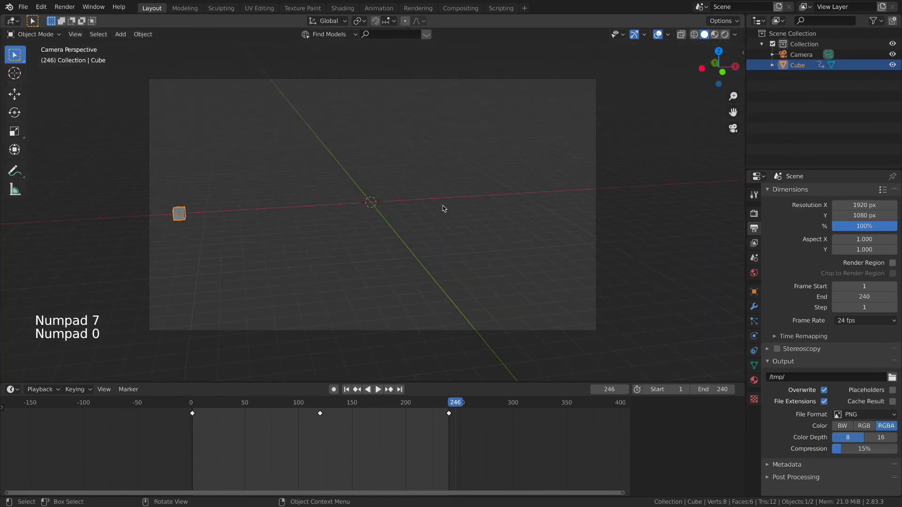
pyautogui.press('KP_0')
pyautogui.press('KP_1')
pyautogui.moveTo(463, 215); pyautogui.dragTo(420, 228, button='middle')
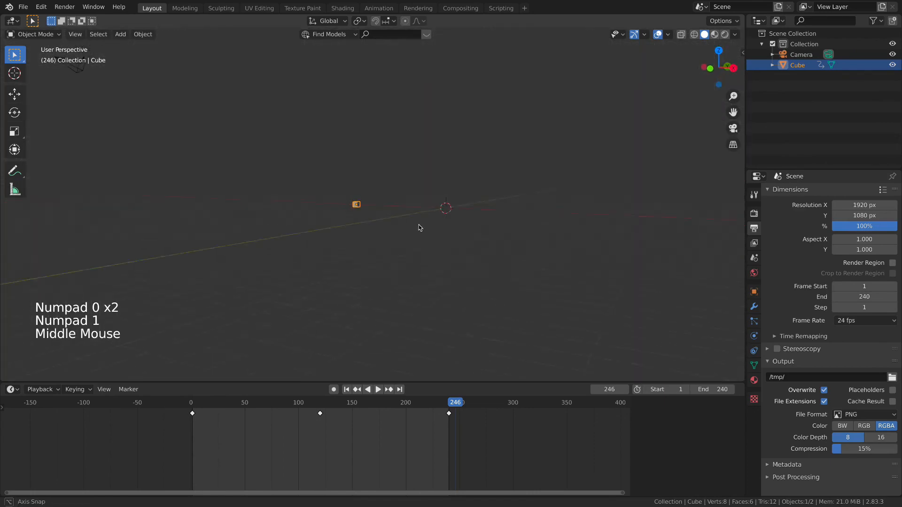
pyautogui.scroll(4, 419, 228)
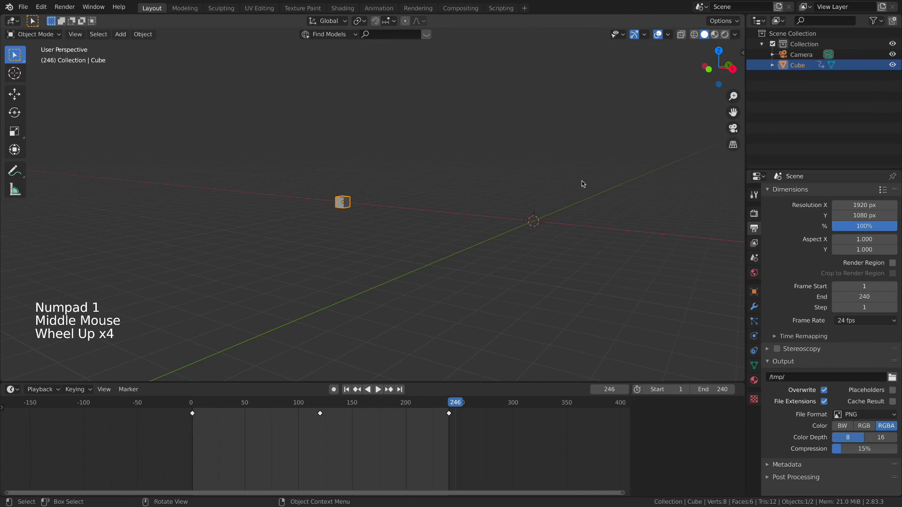
pyautogui.press('n')
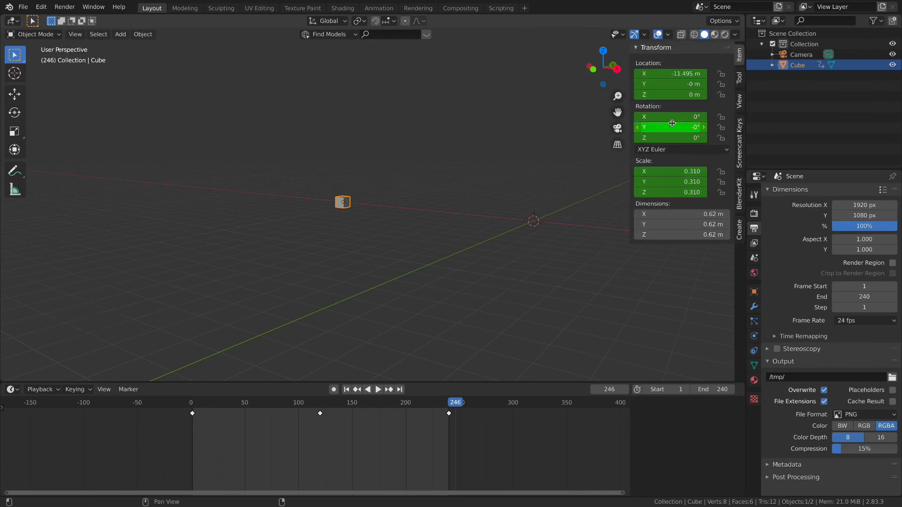
pyautogui.press('n')
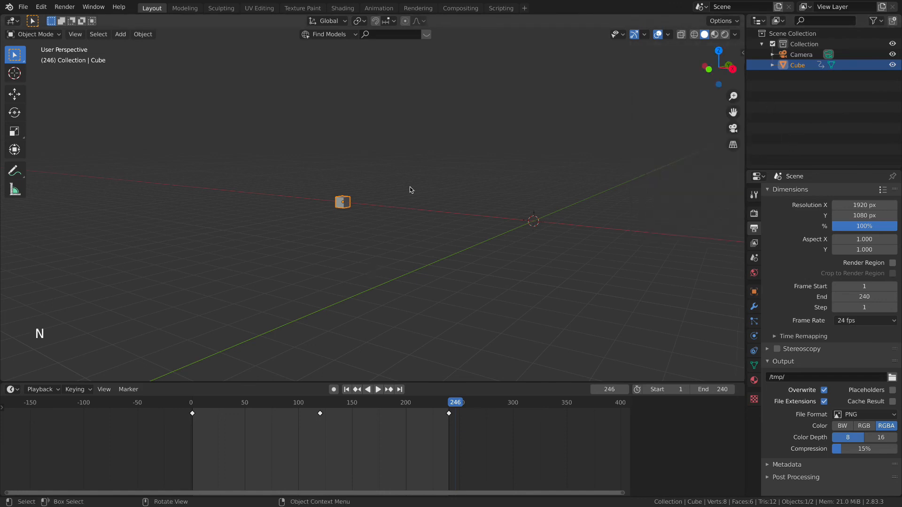
pyautogui.click(344, 203)
pyautogui.click(346, 210)
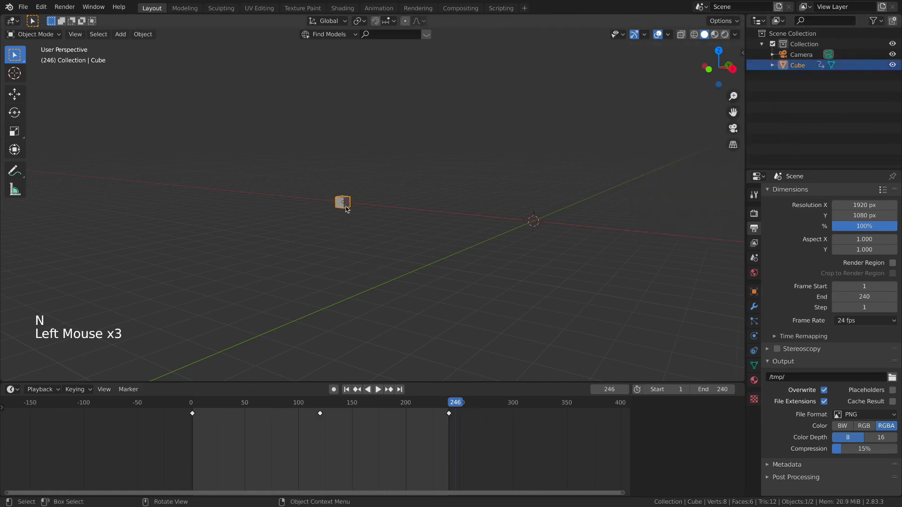
# Step: Replay the animation, return to frame 0 and view the scene through the camera
pyautogui.click(378, 389)
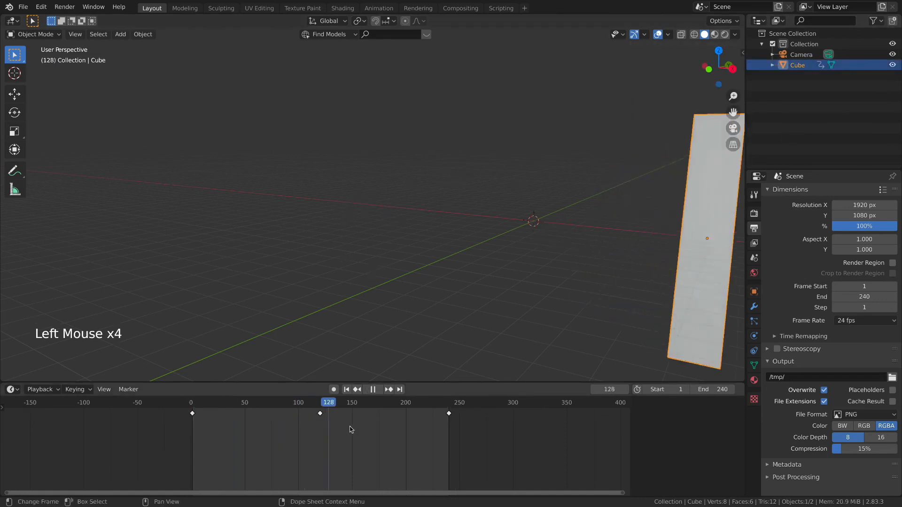
pyautogui.moveTo(306, 415); pyautogui.dragTo(192, 413)
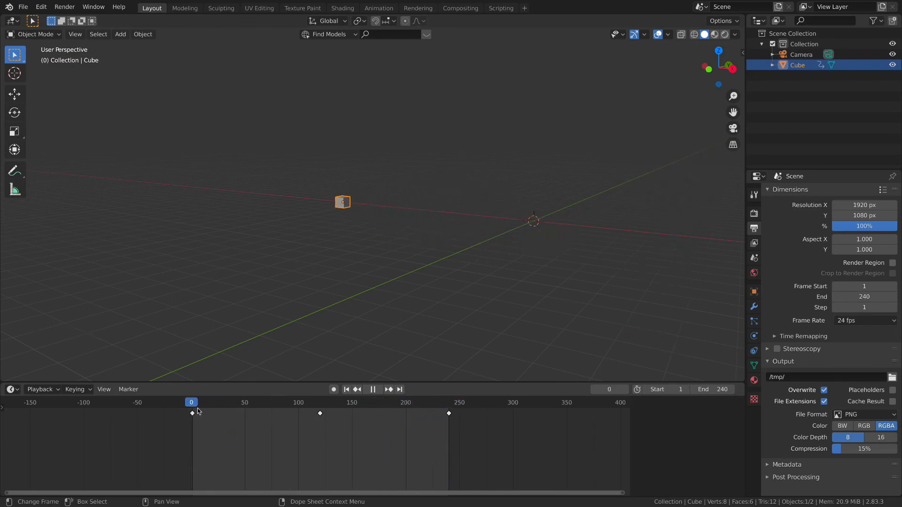
pyautogui.press('space')
pyautogui.scroll(-5, 391, 194)
pyautogui.scroll(-2, 392, 200)
pyautogui.press('KP_7')
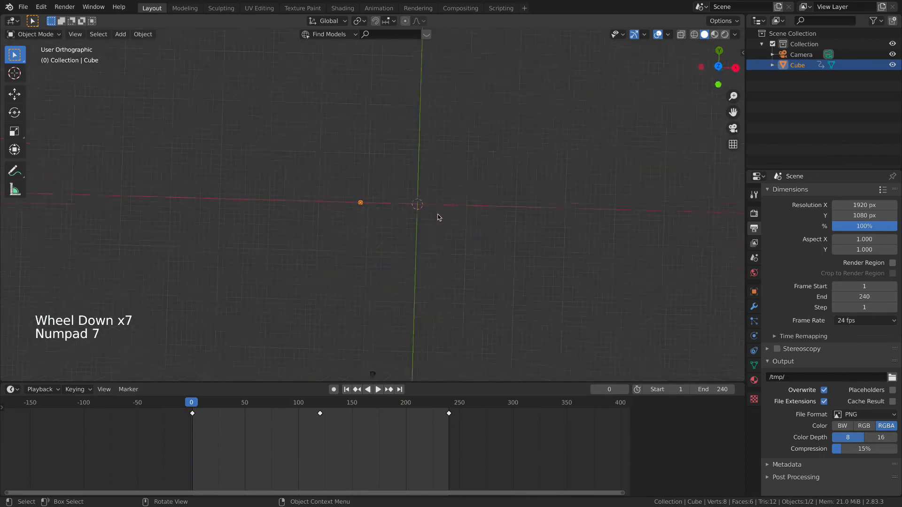
pyautogui.press('KP_0')
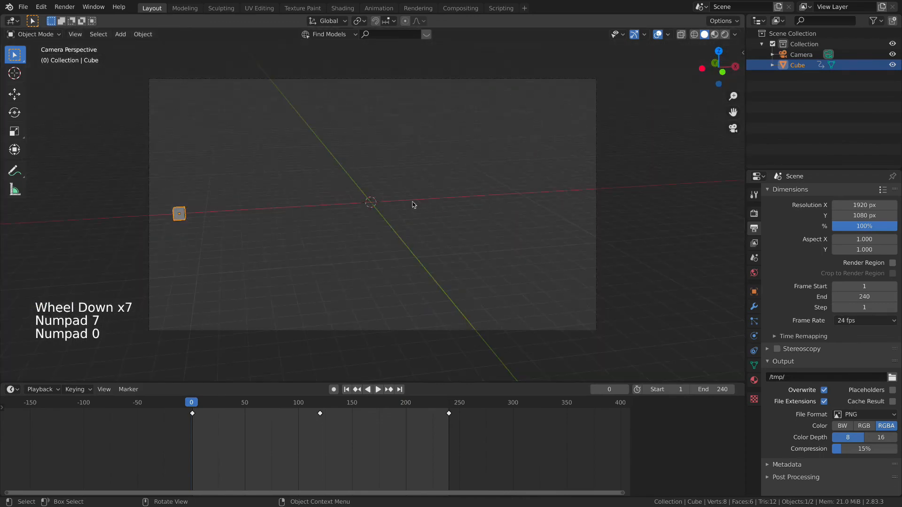